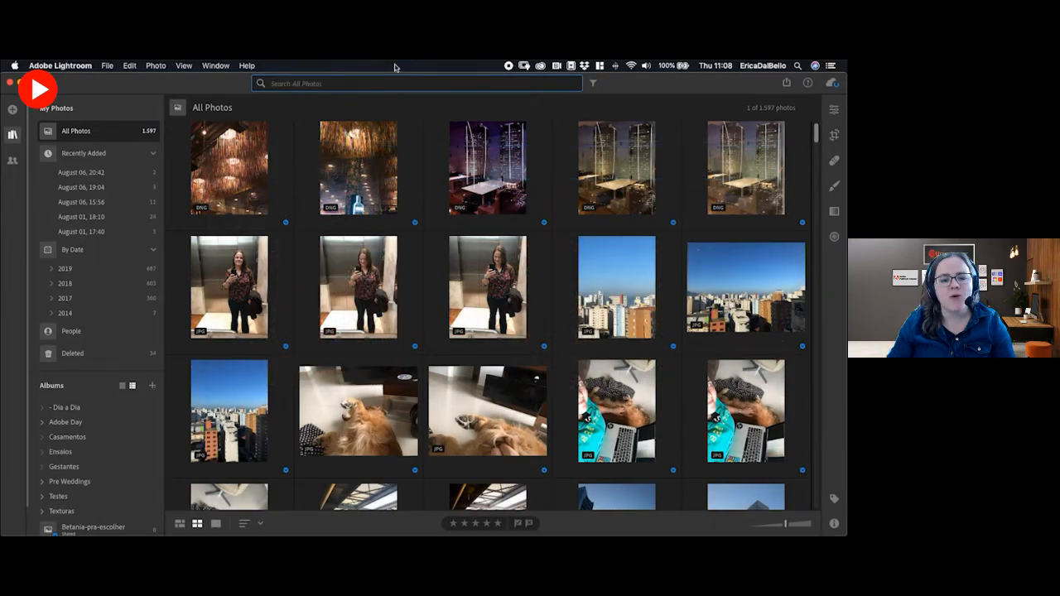
# Search all photos for "sunset", narrow the search with "beach", and look through the matching photos.
pyautogui.write('sunset')
pyautogui.press('Return')
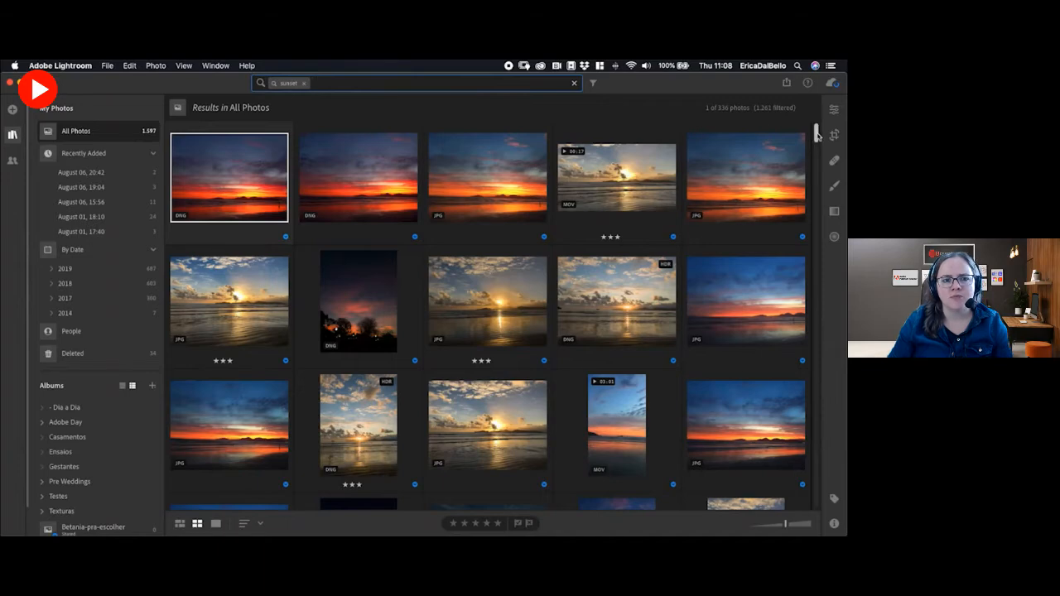
pyautogui.moveTo(818, 134); pyautogui.dragTo(834, 180)
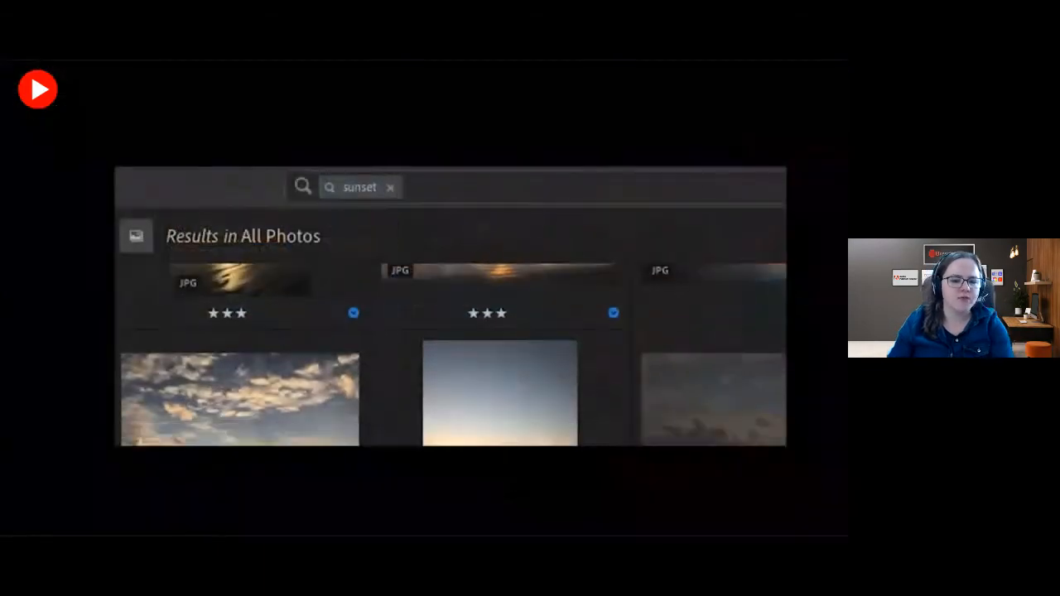
pyautogui.click(445, 188)
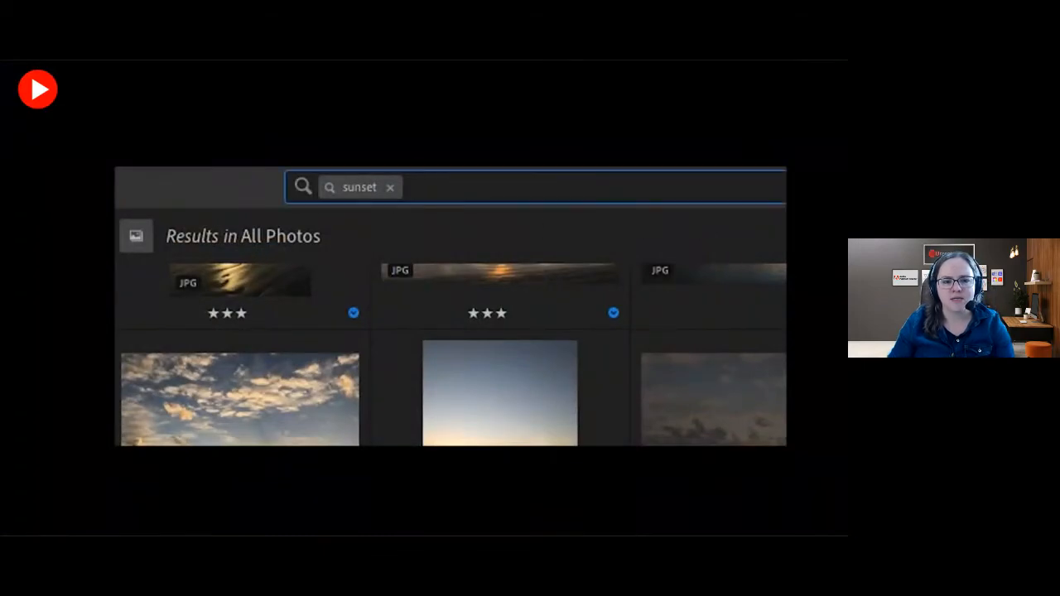
pyautogui.write('beach')
pyautogui.press('Return')
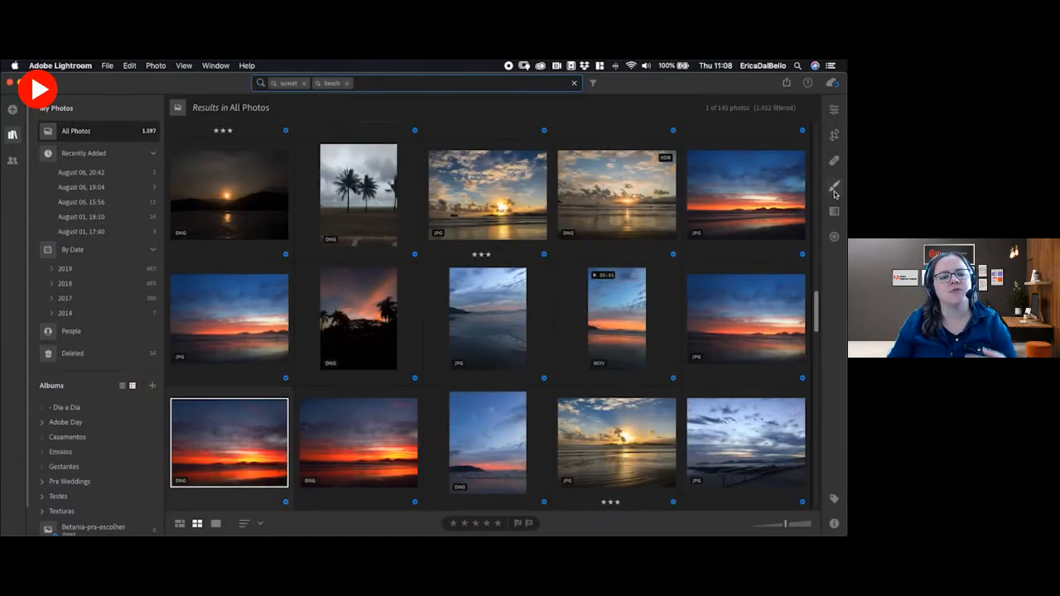
pyautogui.moveTo(815, 309); pyautogui.dragTo(820, 165)
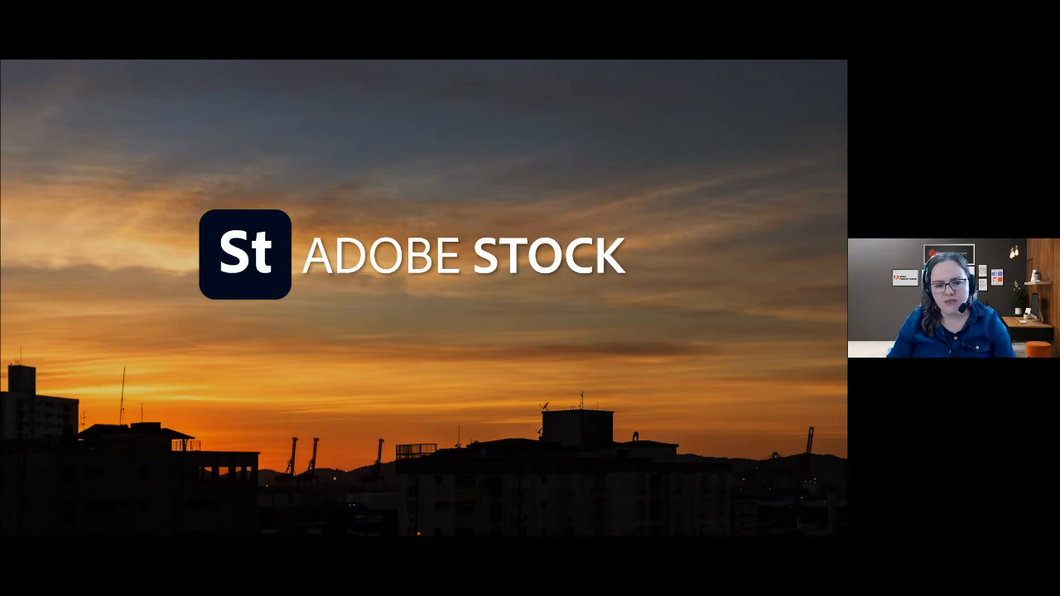
# Switch to Lightroom Classic, return to the start of the photo grid, and set the window to full screen without title and menu bars.
pyautogui.press('Left')
pyautogui.hotkey('alt', 'Tab')
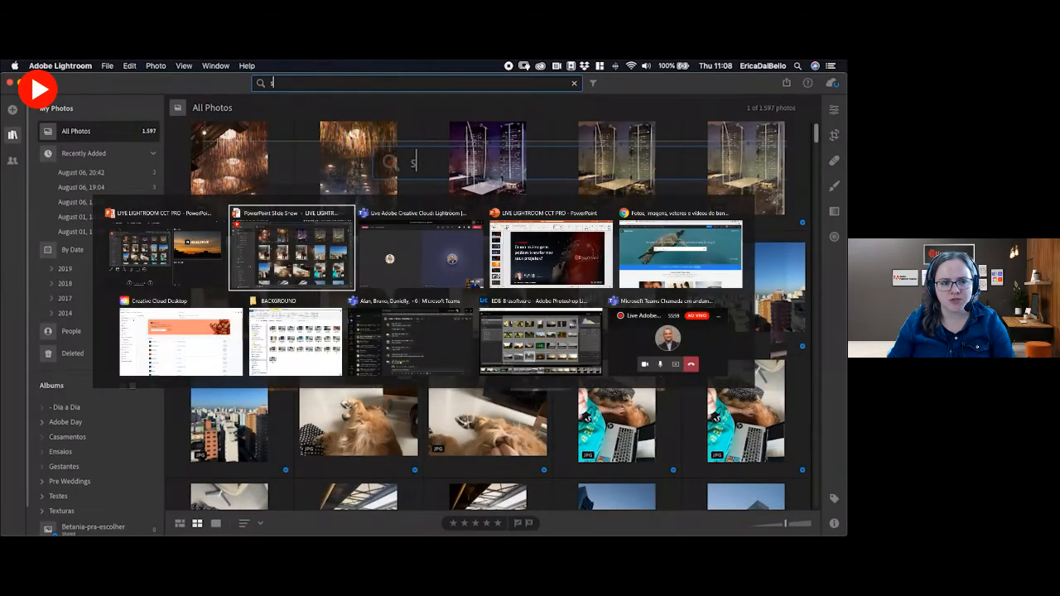
pyautogui.hotkey('alt', 'Tab')
pyautogui.hotkey('alt', 'Tab')
pyautogui.hotkey('alt', 'Tab')
pyautogui.hotkey('alt', 'Tab')
pyautogui.hotkey('alt', 'Tab')
pyautogui.hotkey('alt', 'Tab')
pyautogui.hotkey('alt', 'Tab')
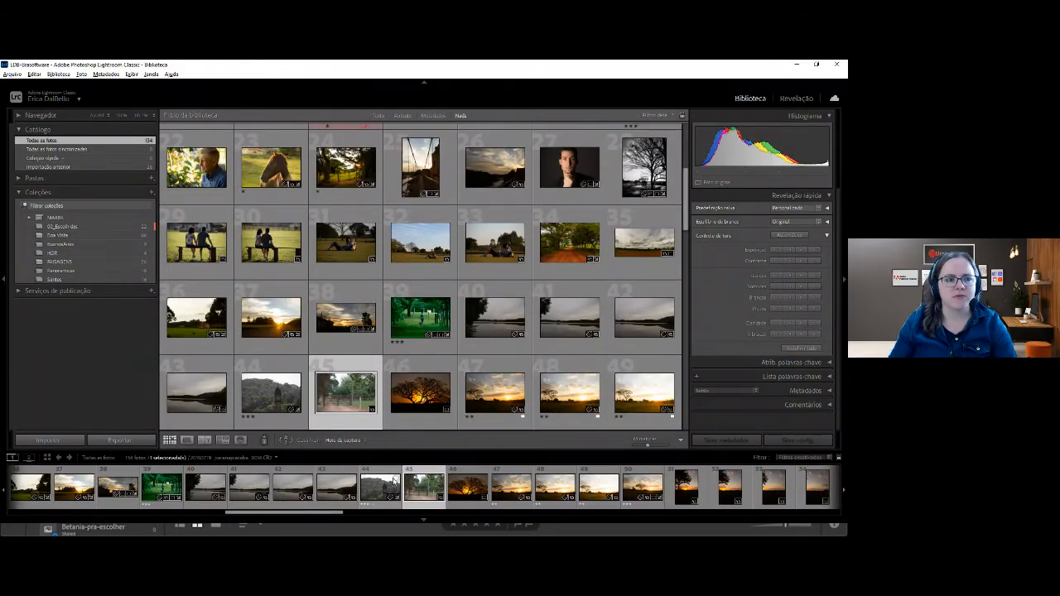
pyautogui.scroll(5, 456, 378)
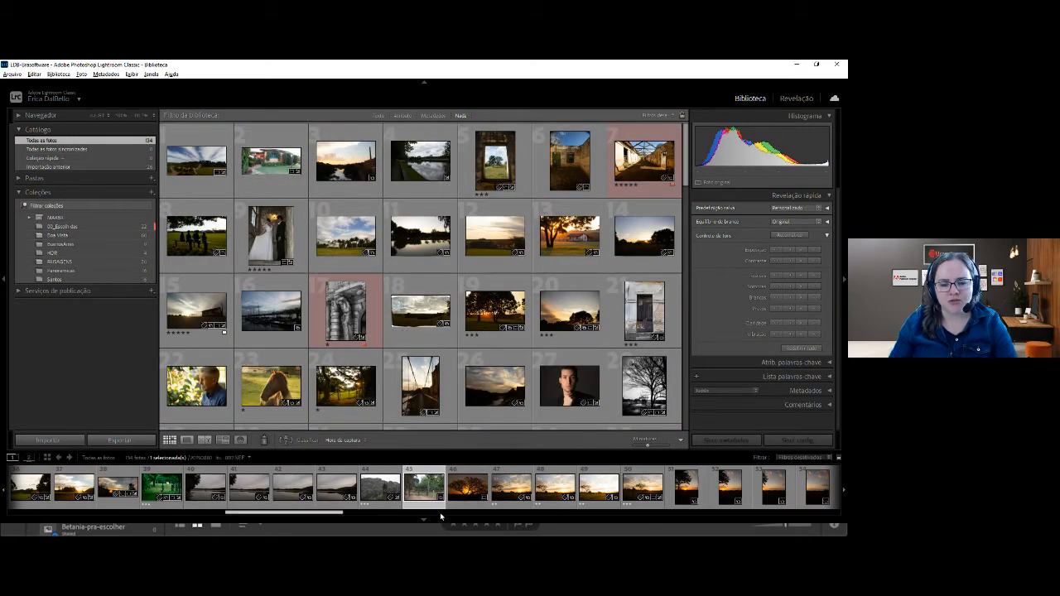
pyautogui.hotkey('shift', 'f')
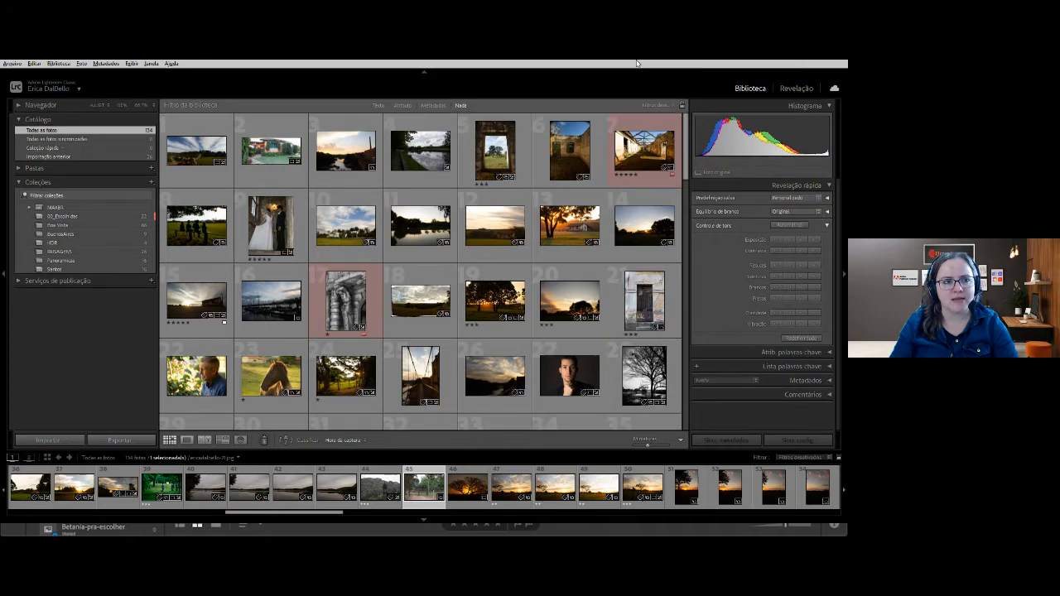
pyautogui.hotkey('shift', 'f')
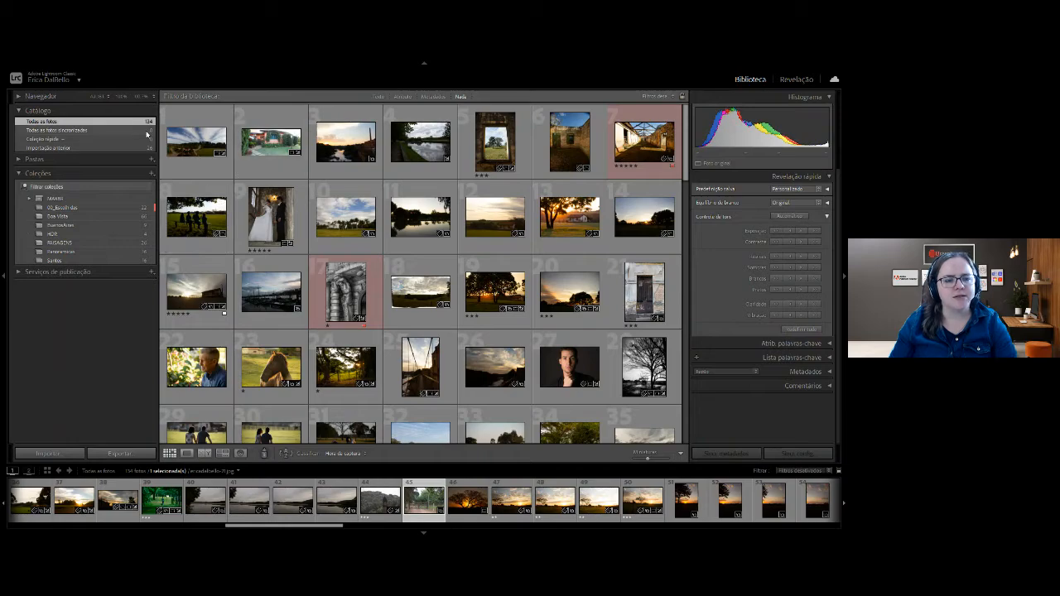
# Look through the full catalogue and the Santos, Panoramicas, HDR, BuenosAires and Boa Vista collections.
pyautogui.scroll(-15, 350, 330)
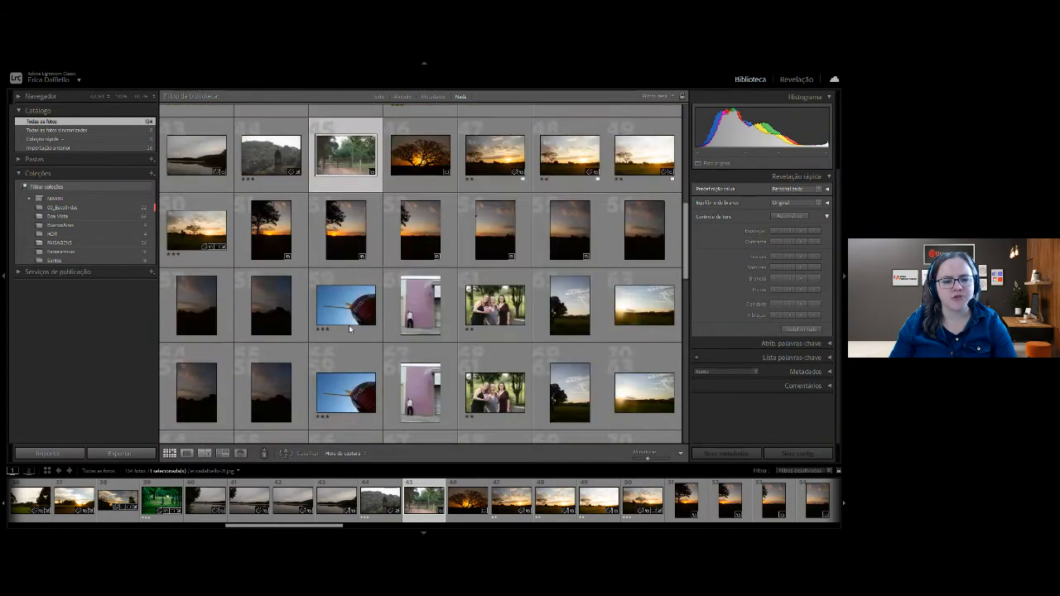
pyautogui.scroll(15, 350, 330)
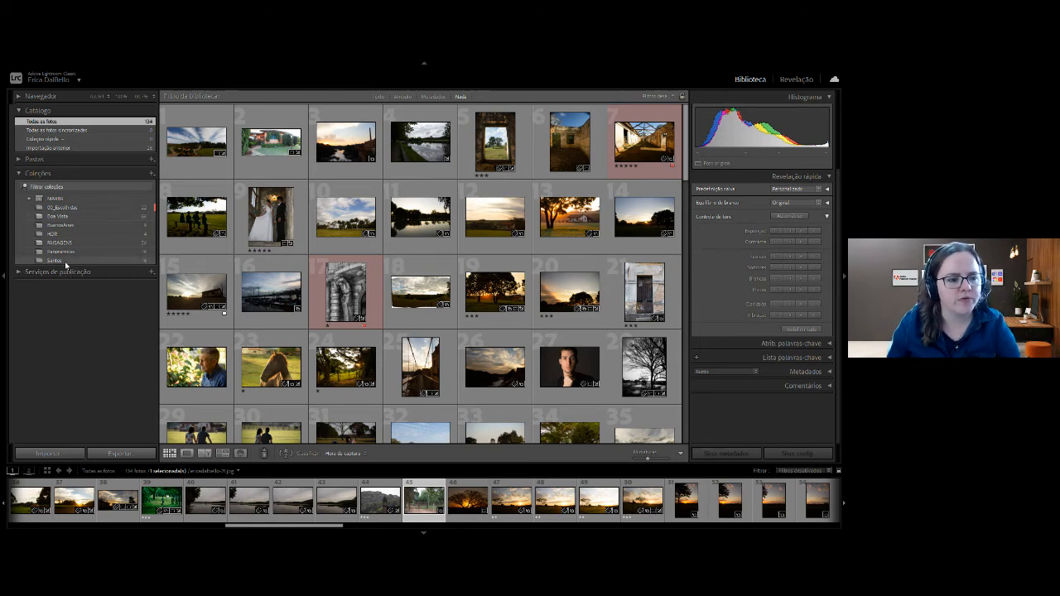
pyautogui.click(66, 262)
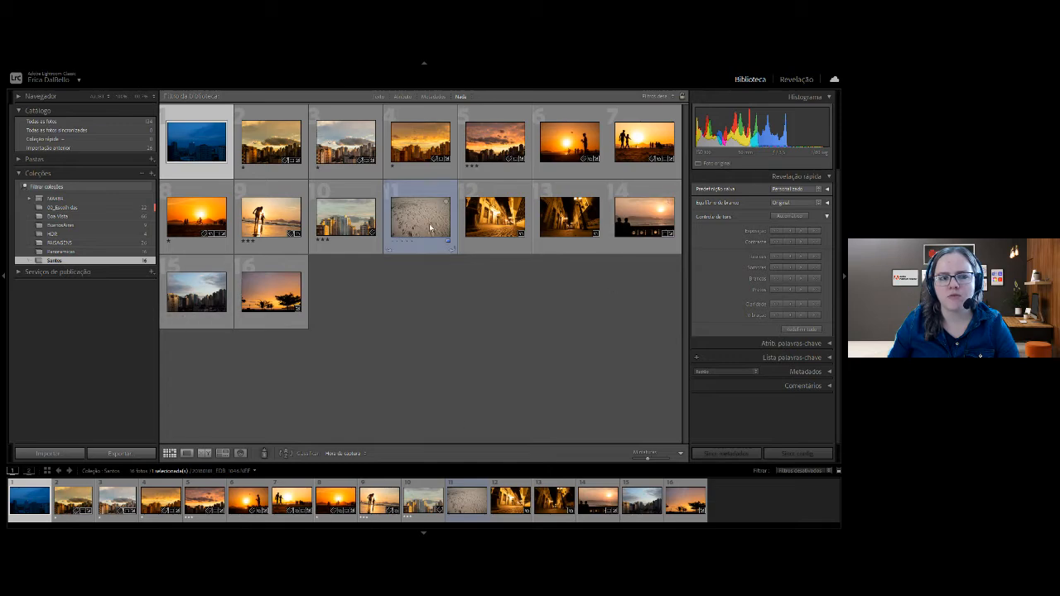
pyautogui.click(72, 252)
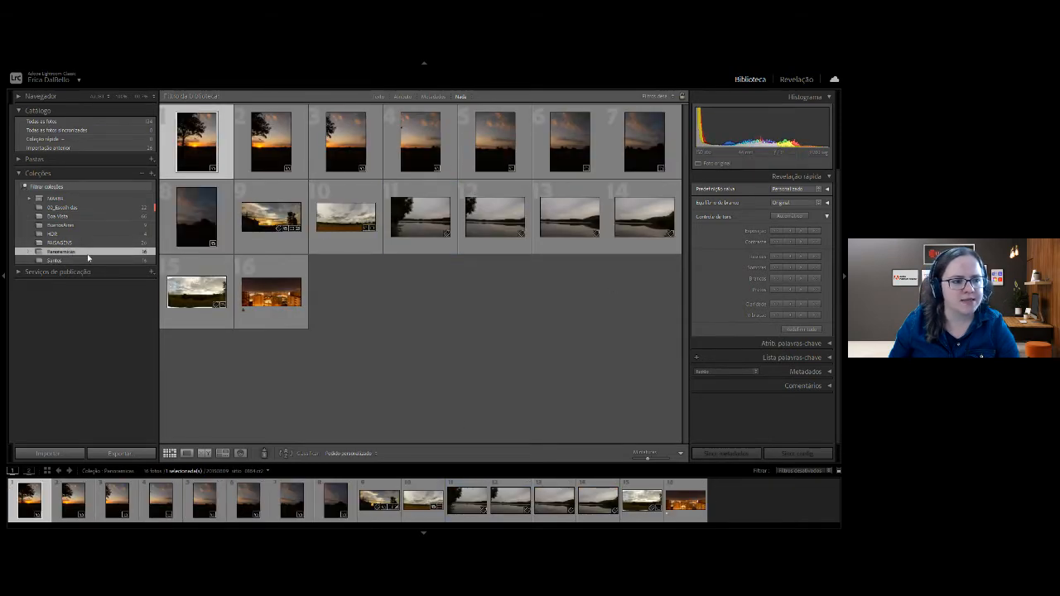
pyautogui.click(82, 237)
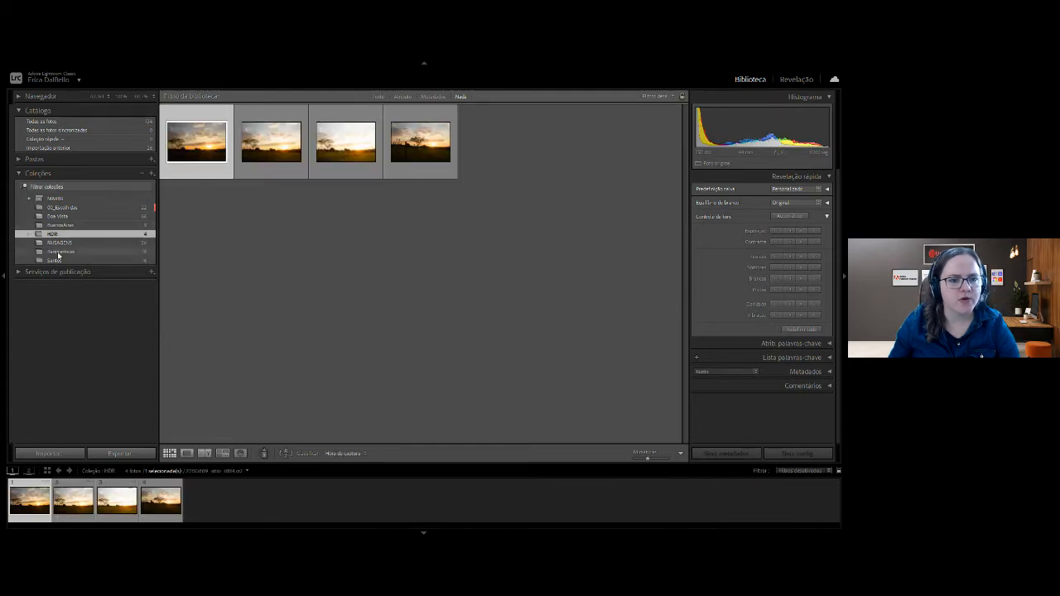
pyautogui.click(63, 226)
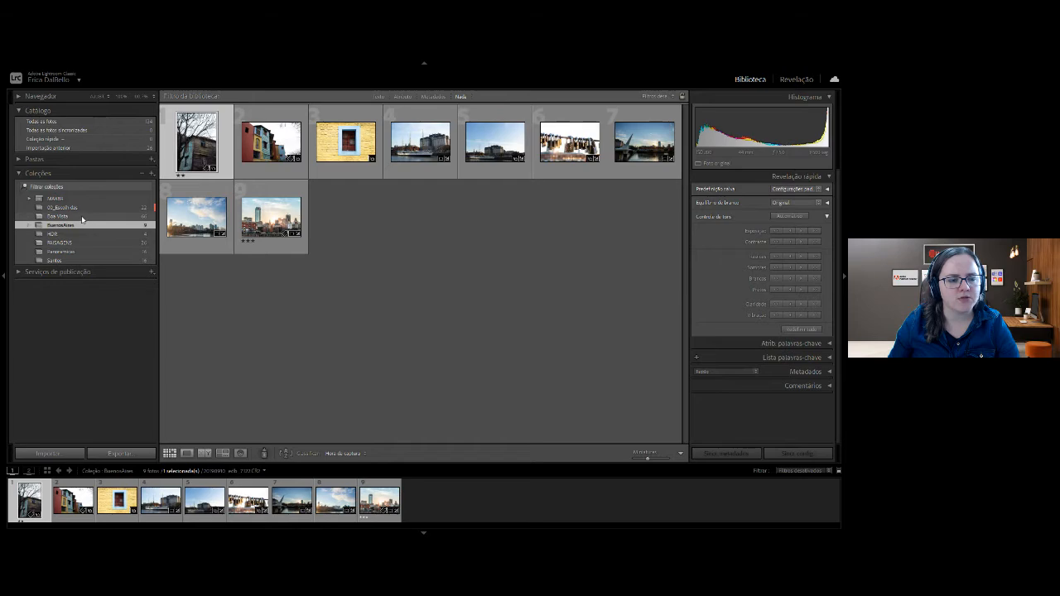
pyautogui.click(79, 216)
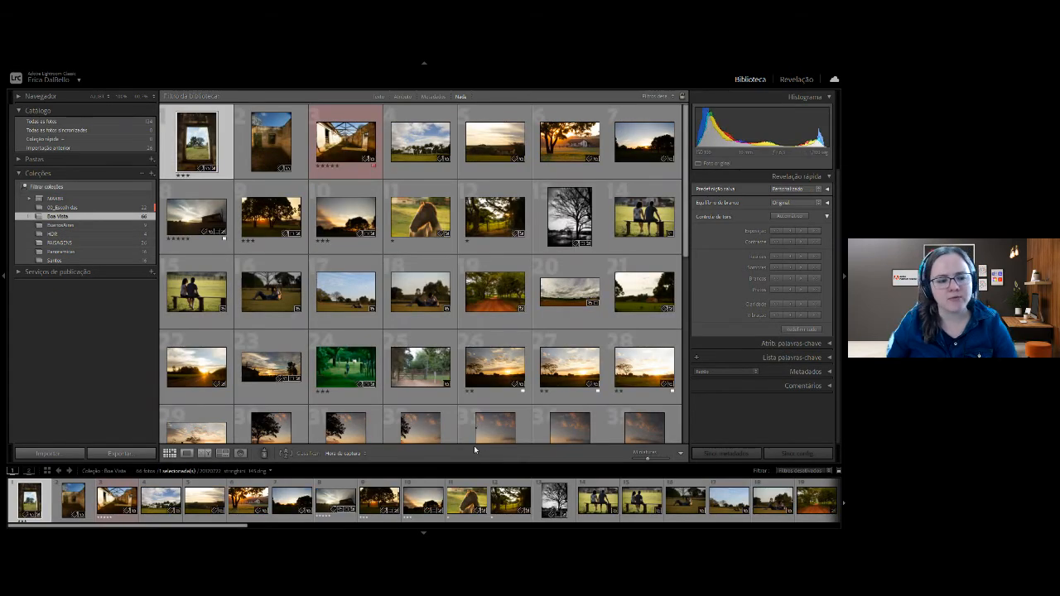
pyautogui.scroll(-1, 454, 429)
pyautogui.scroll(1, 455, 427)
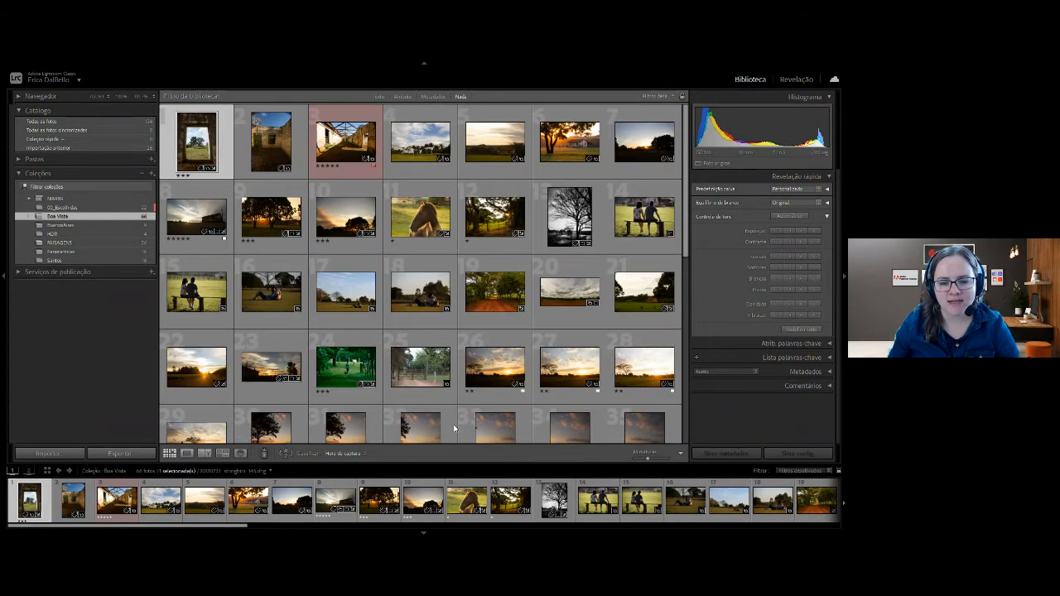
pyautogui.scroll(-5, 446, 441)
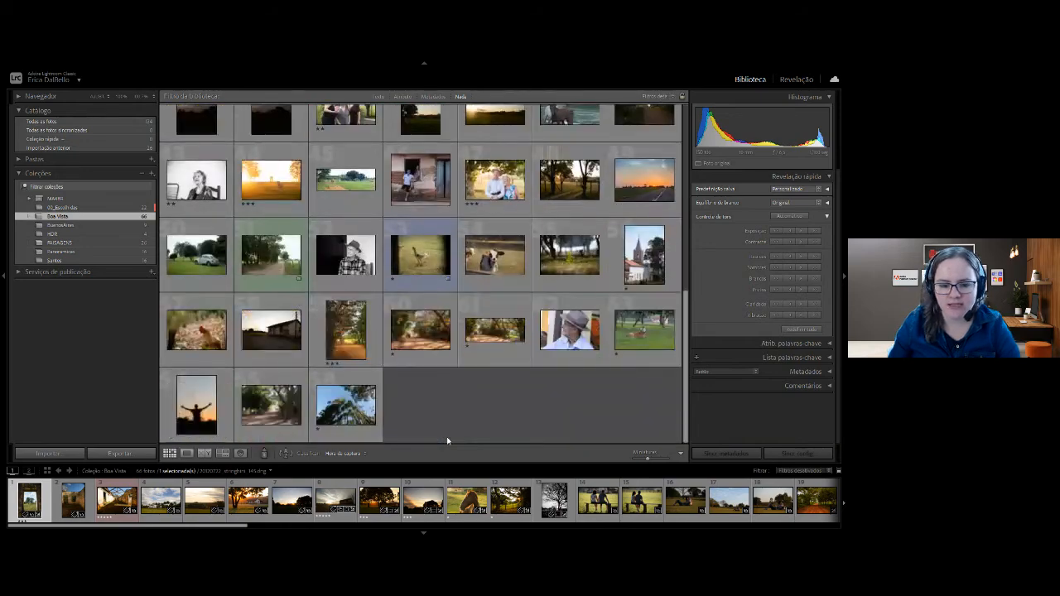
pyautogui.scroll(4, 447, 439)
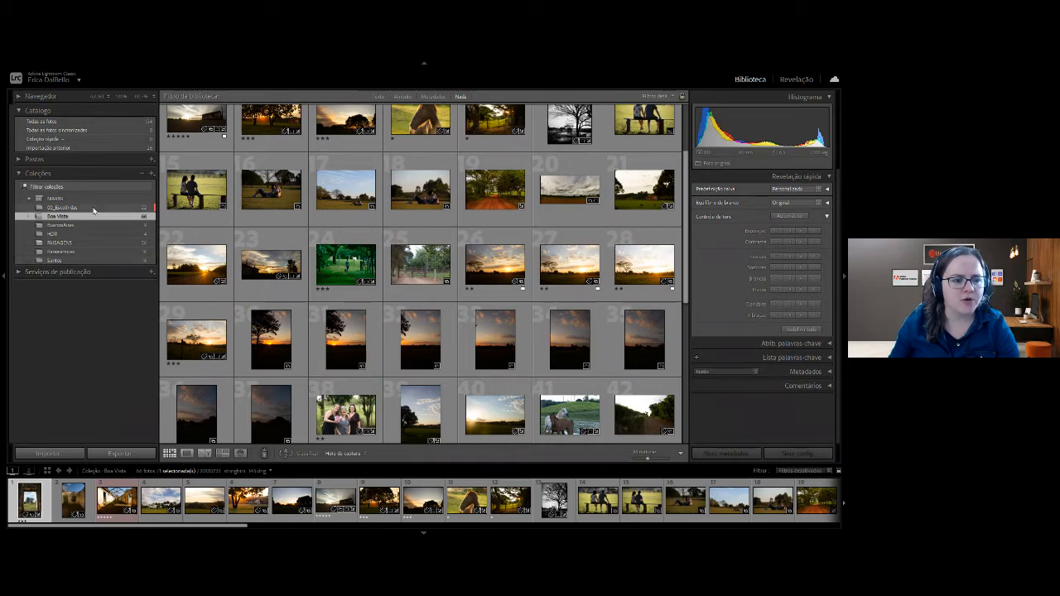
# Open the 00_Escolhidas collection and show its first photo, the wooden gate, in Loupe view.
pyautogui.click(93, 209)
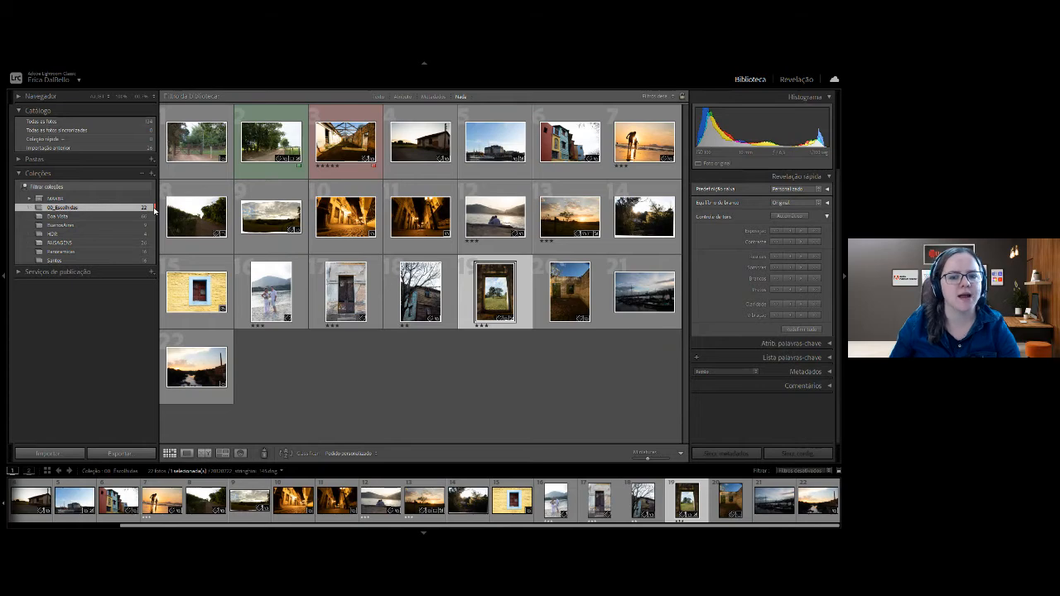
pyautogui.click(346, 382)
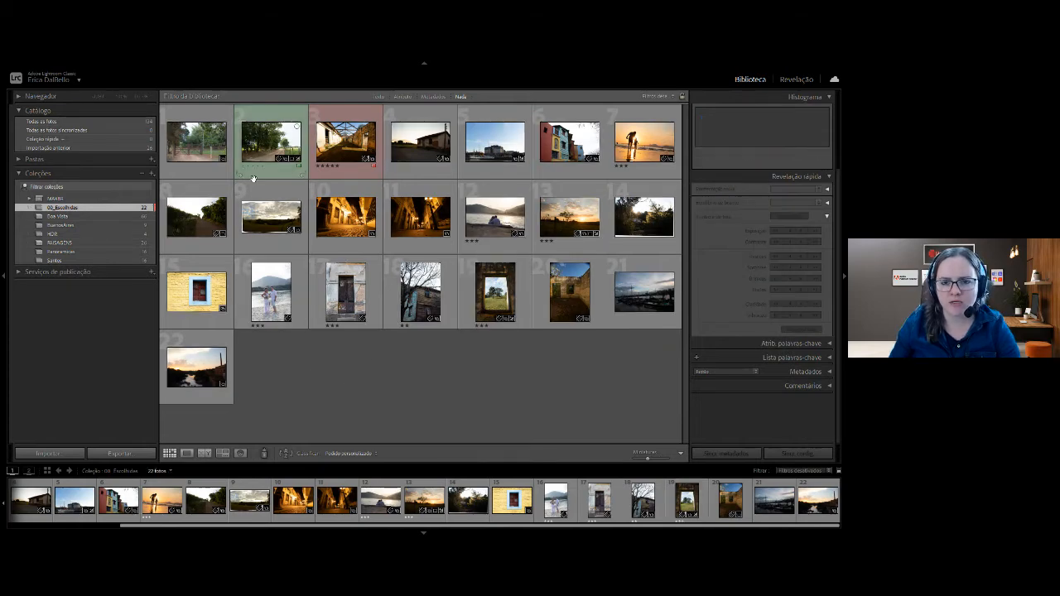
pyautogui.click(182, 139)
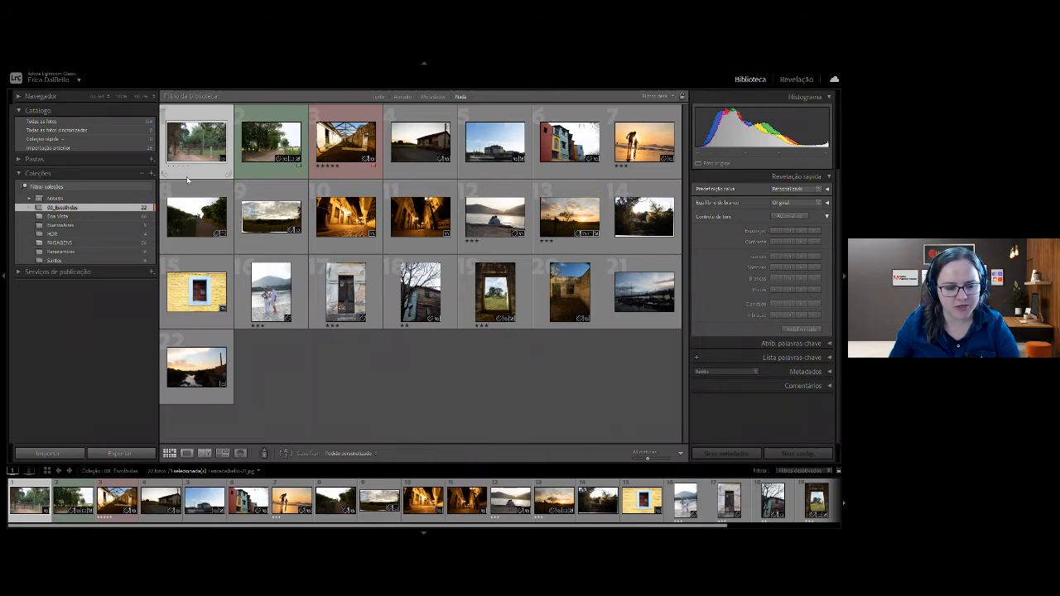
pyautogui.click(186, 454)
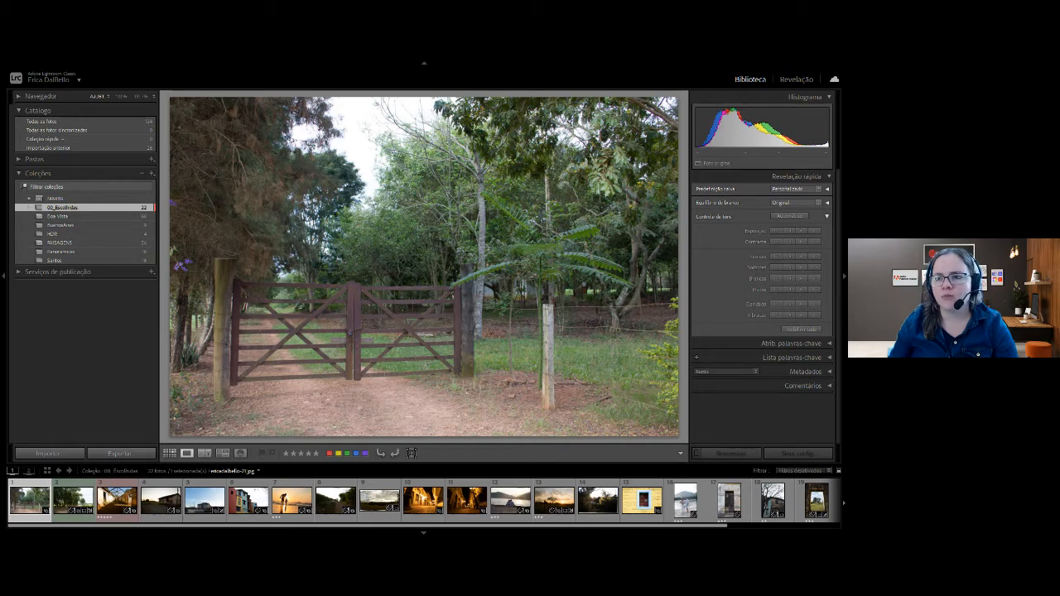
# Open the gate photo in the Develop module with the presets and history panels hidden, Basic settings expanded and a smaller filmstrip.
pyautogui.click(794, 80)
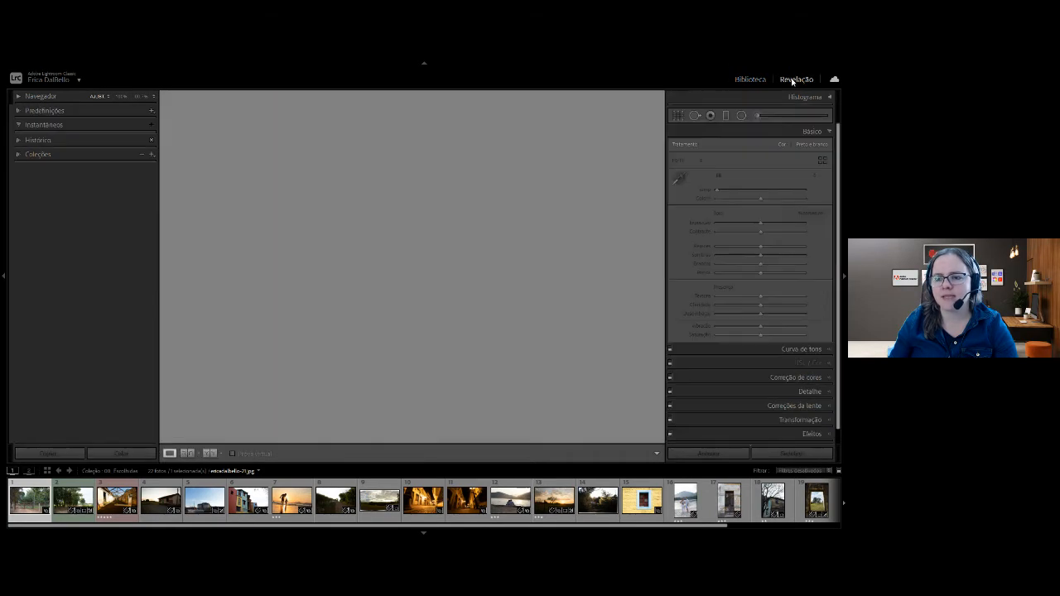
pyautogui.click(828, 132)
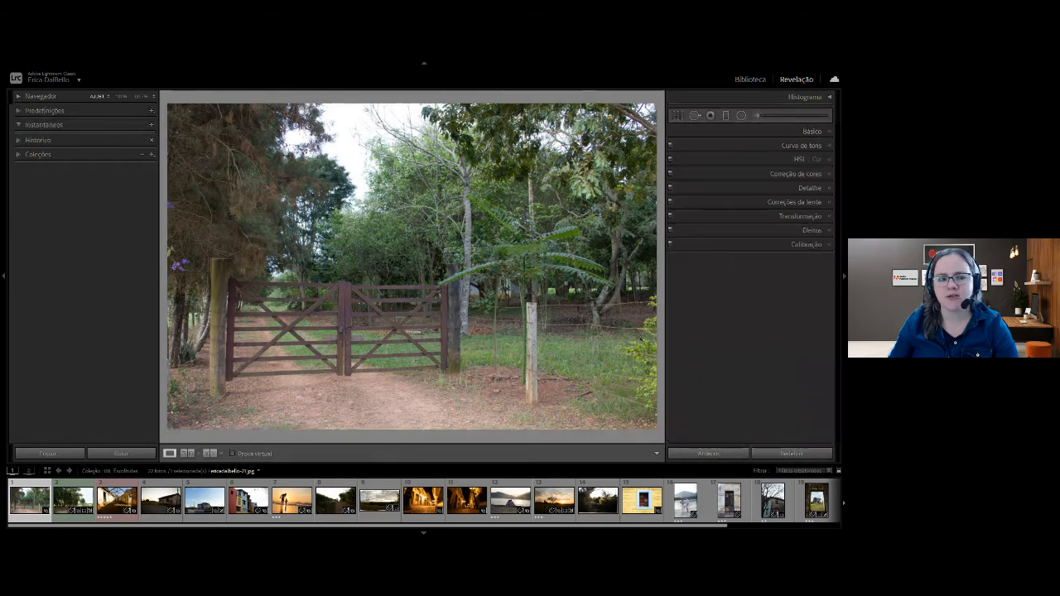
pyautogui.click(4, 277)
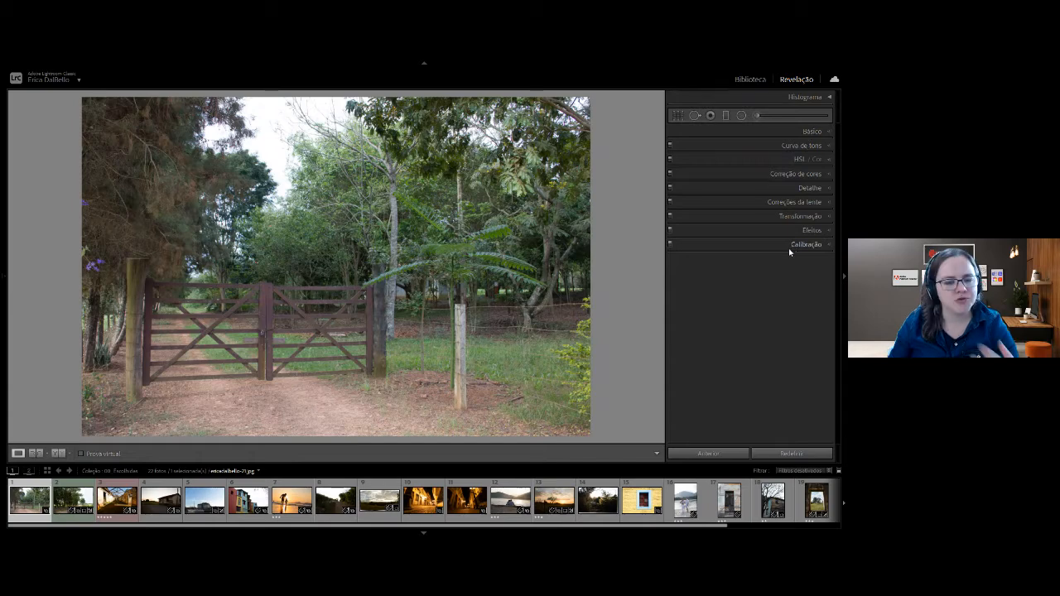
pyautogui.click(811, 133)
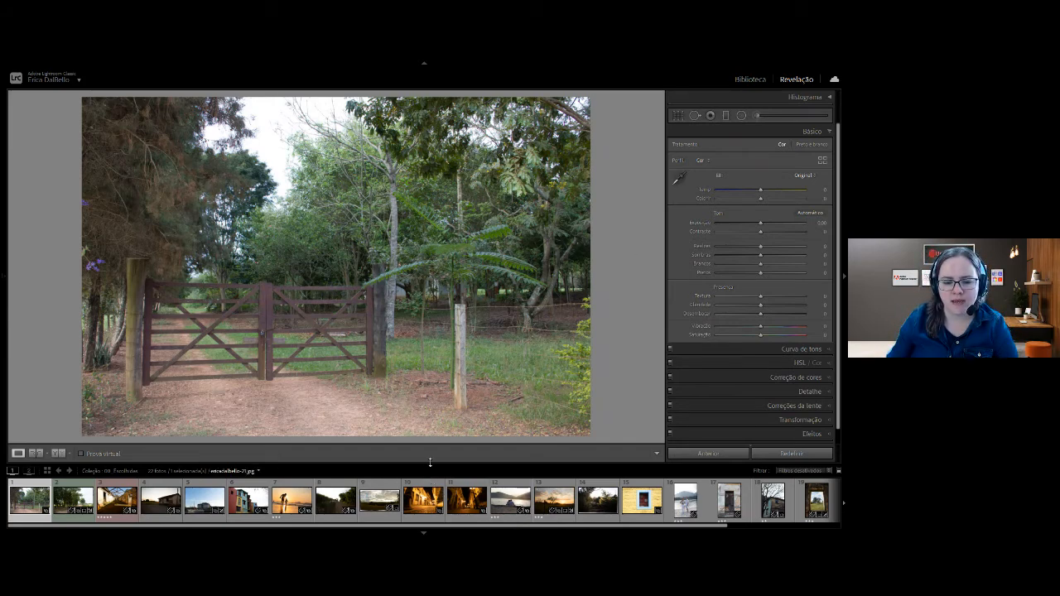
pyautogui.moveTo(432, 463); pyautogui.dragTo(431, 469)
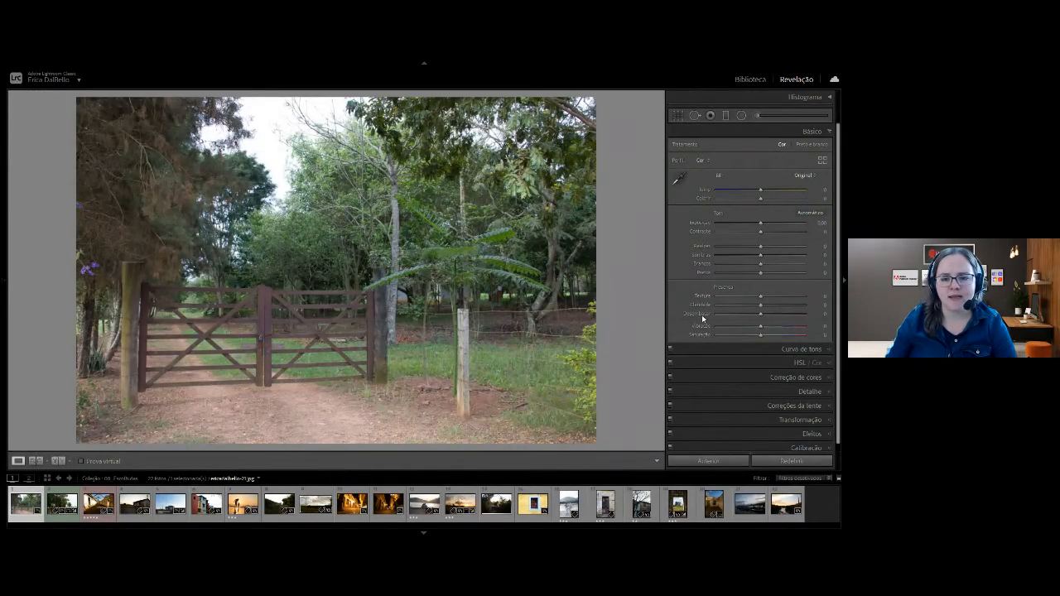
# Raise the gate photo's contrast to +52 and view it in the Library grid of all photos.
pyautogui.moveTo(760, 234); pyautogui.dragTo(784, 233)
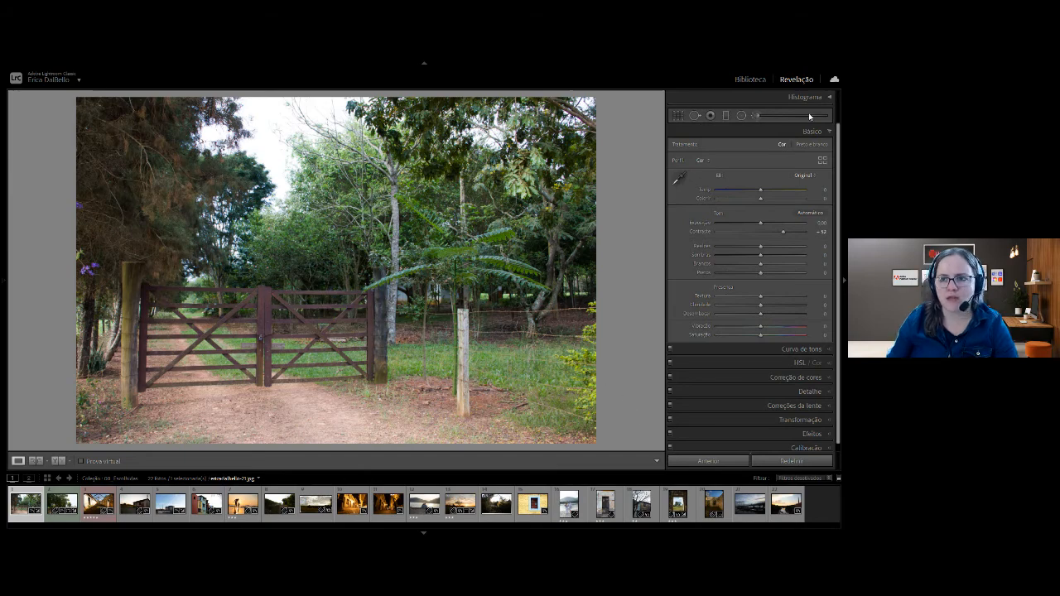
pyautogui.click(757, 80)
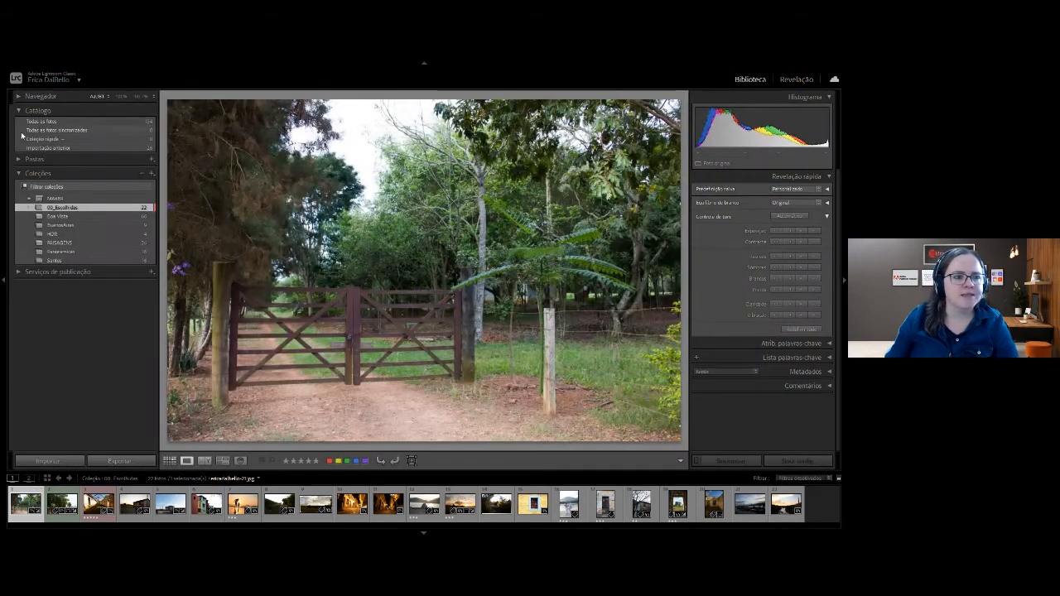
pyautogui.click(41, 121)
pyautogui.press('g')
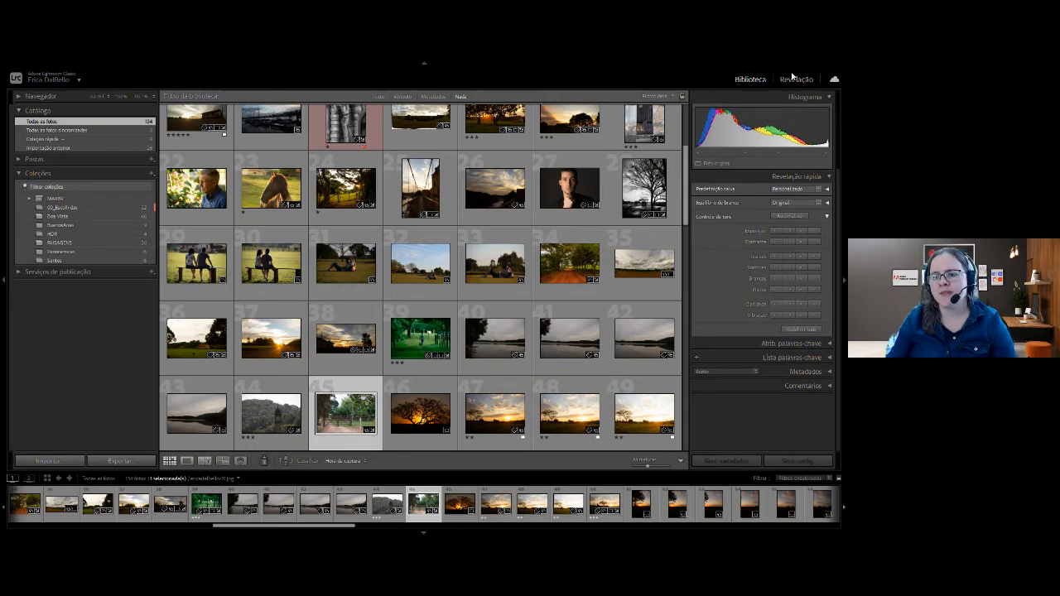
# Return to developing the gate photo and readjust its contrast to +51.
pyautogui.click(792, 76)
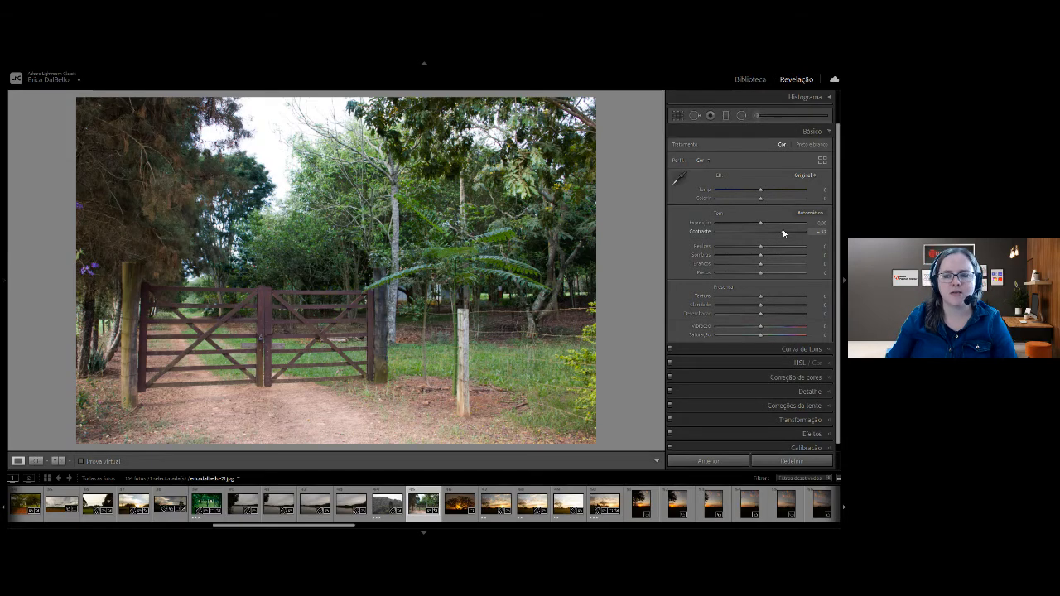
pyautogui.moveTo(785, 233); pyautogui.dragTo(761, 234)
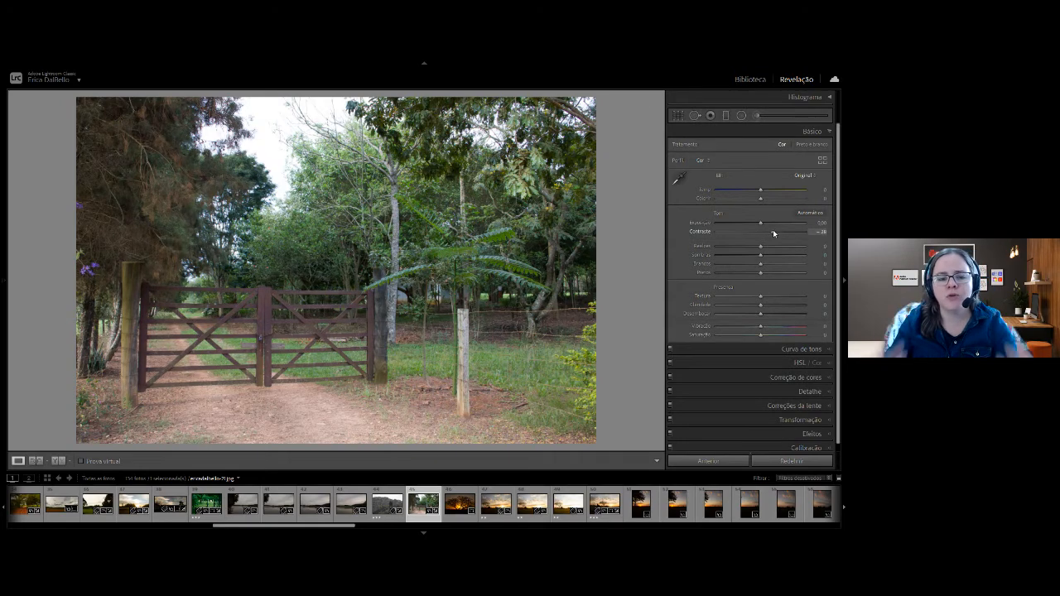
pyautogui.moveTo(773, 232); pyautogui.dragTo(782, 233)
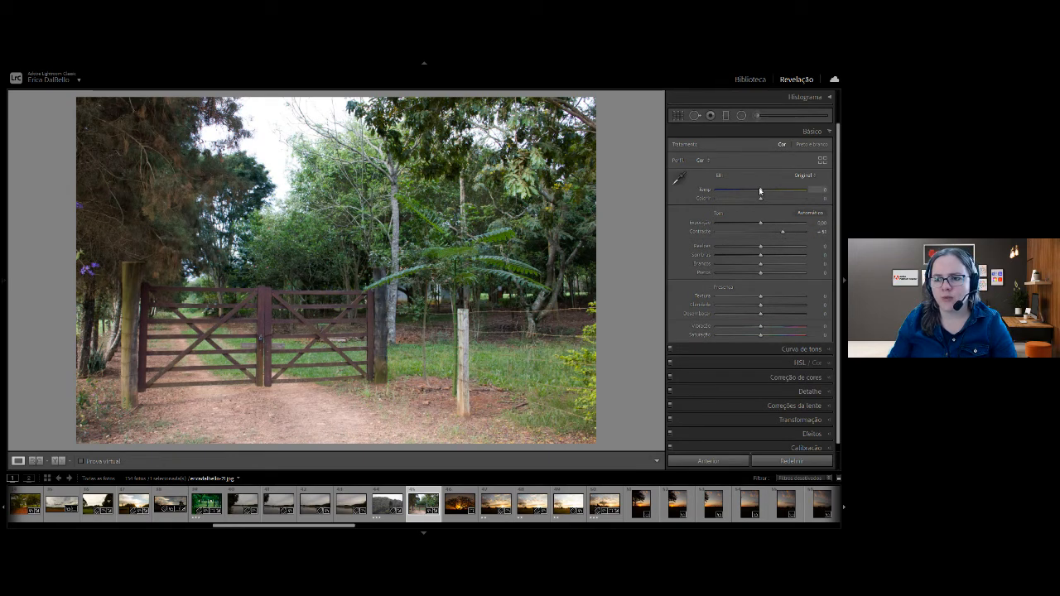
# Warm the gate photo's temperature to +6 and raise its clarity to +29.
pyautogui.moveTo(761, 192); pyautogui.dragTo(763, 192)
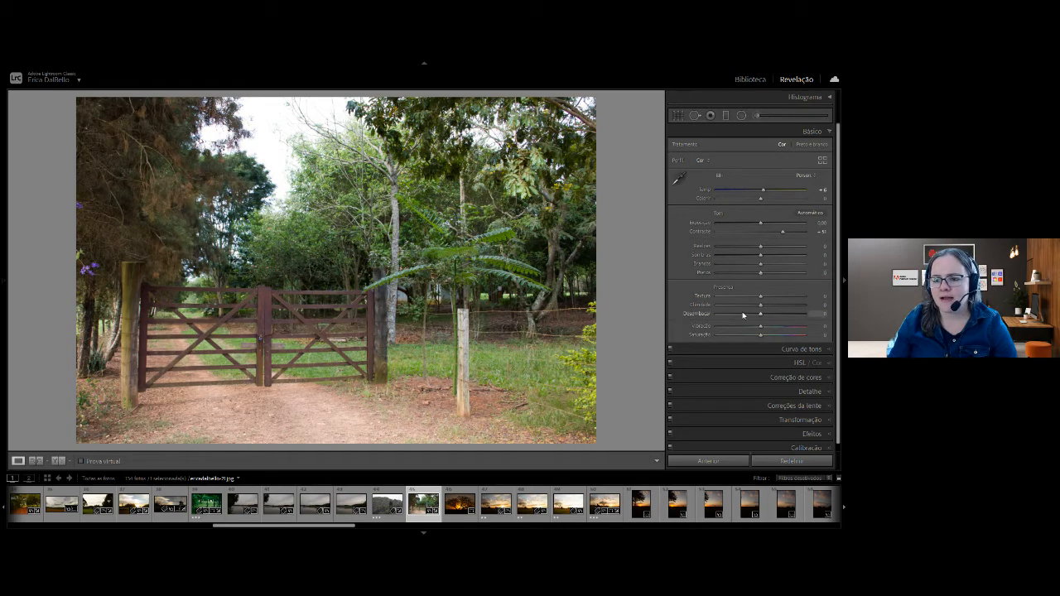
pyautogui.moveTo(762, 306); pyautogui.dragTo(772, 304)
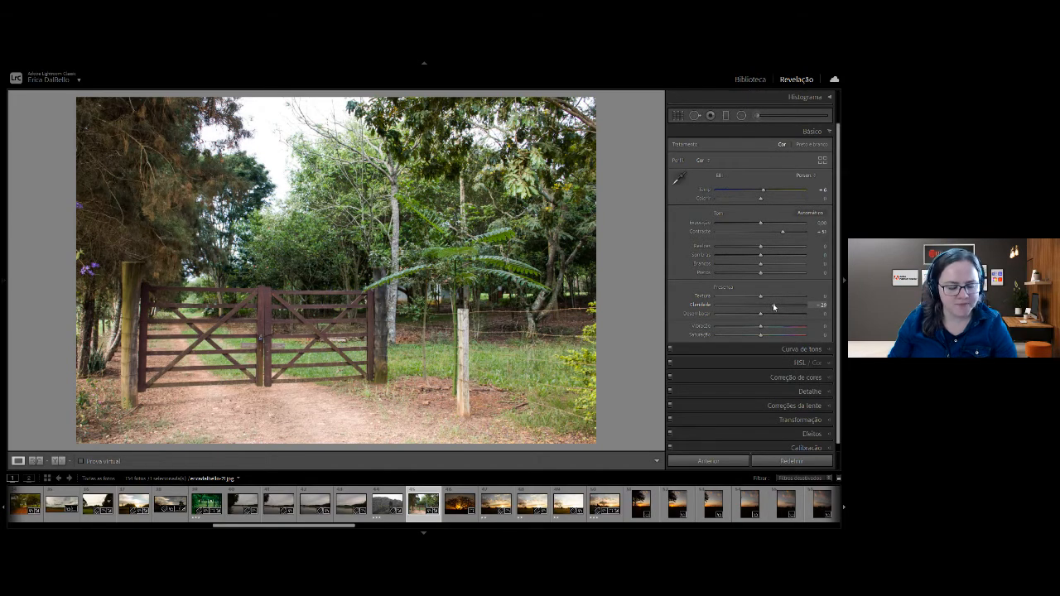
# Compare the gate photo's original and edited versions several times, finishing on the edited version.
pyautogui.press('\\')
pyautogui.press('\\')
pyautogui.press('\\')
pyautogui.press('\\')
pyautogui.press('\\')
pyautogui.press('\\')
pyautogui.press('\\')
pyautogui.press('\\')
pyautogui.press('\\')
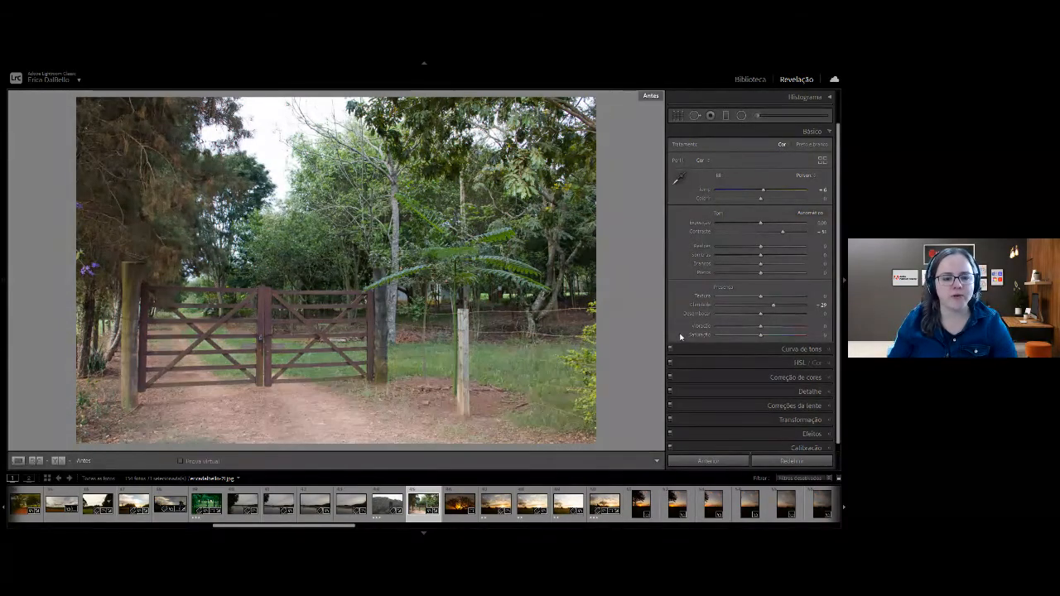
pyautogui.press('\\')
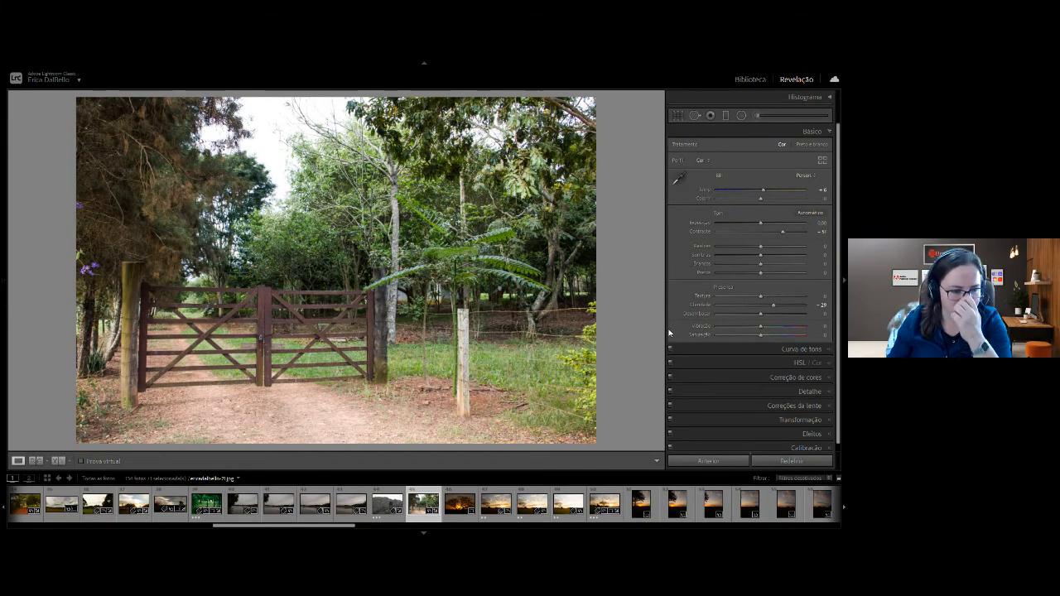
# Open the second photo of the 00_Escolhidas collection, the dirt road, in the Develop module and compare its before and after versions.
pyautogui.press('g')
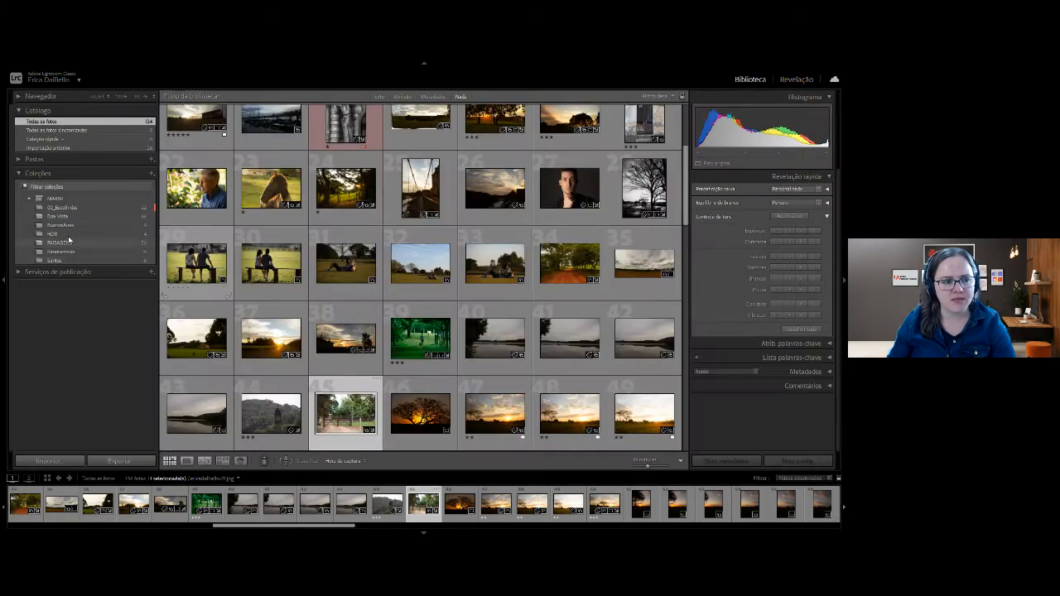
pyautogui.click(73, 209)
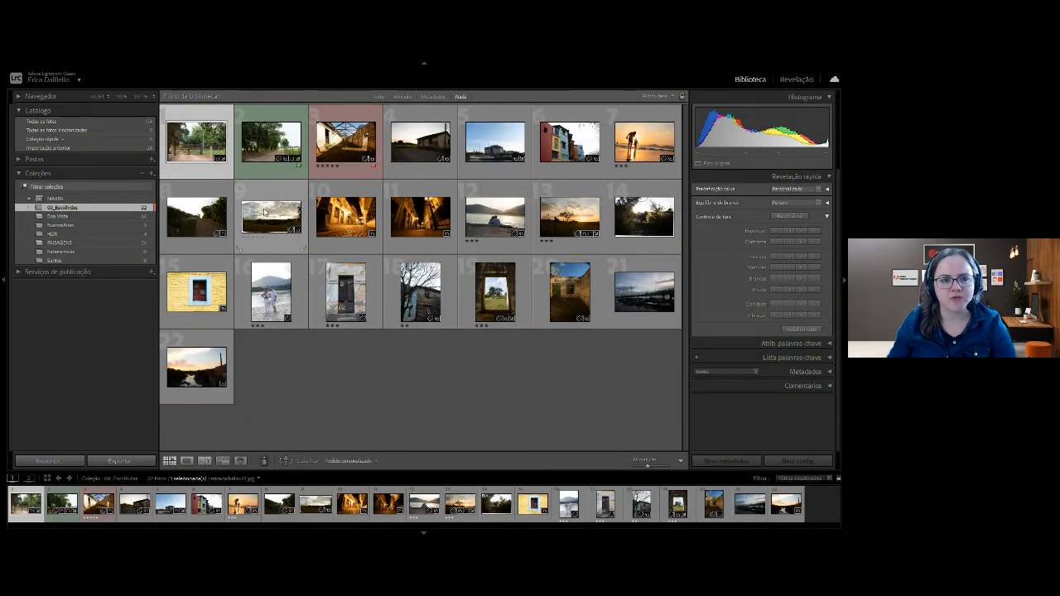
pyautogui.click(271, 140)
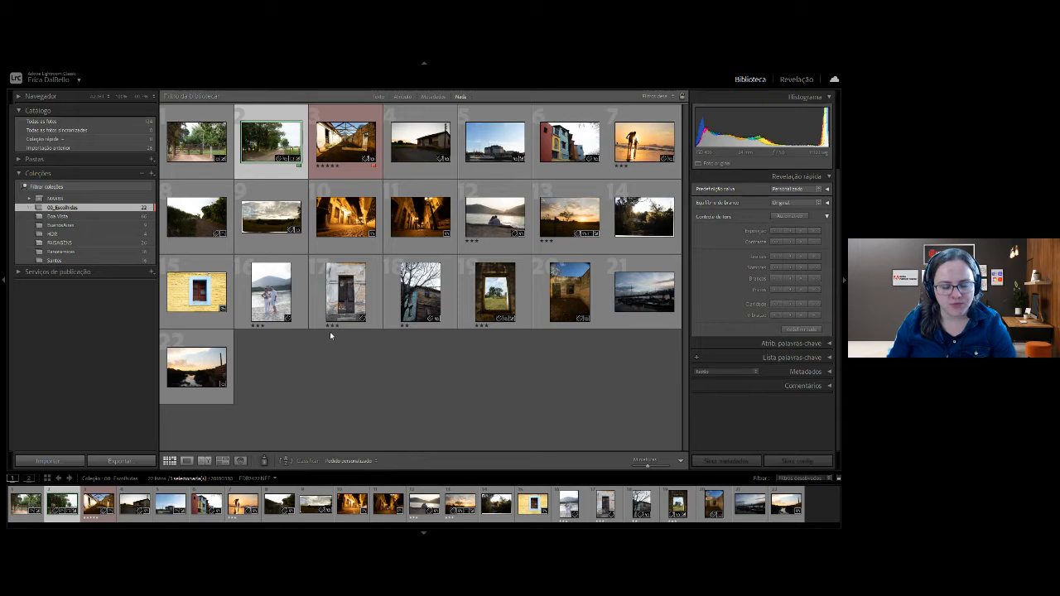
pyautogui.click(797, 79)
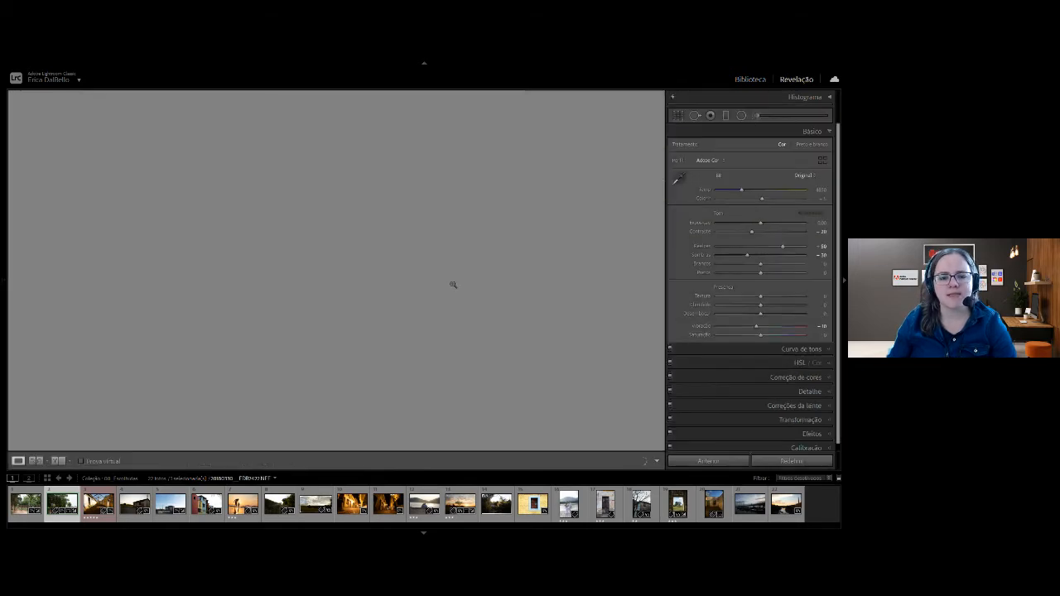
pyautogui.press('\\')
pyautogui.press('\\')
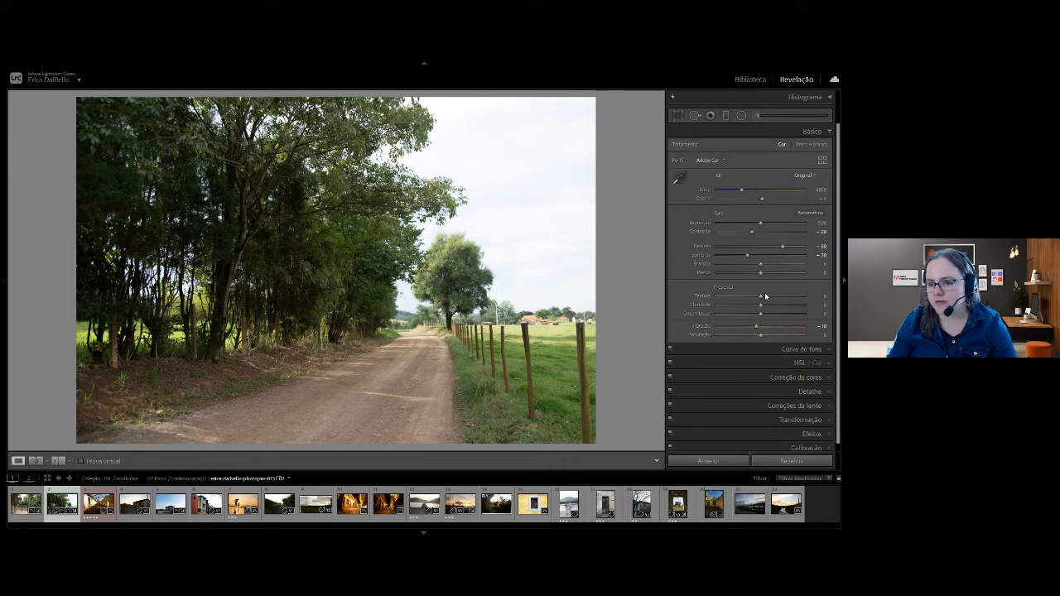
# Reset the dirt road photo's adjustments, apply its first saved snapshot and hide the snapshots panel.
pyautogui.click(777, 462)
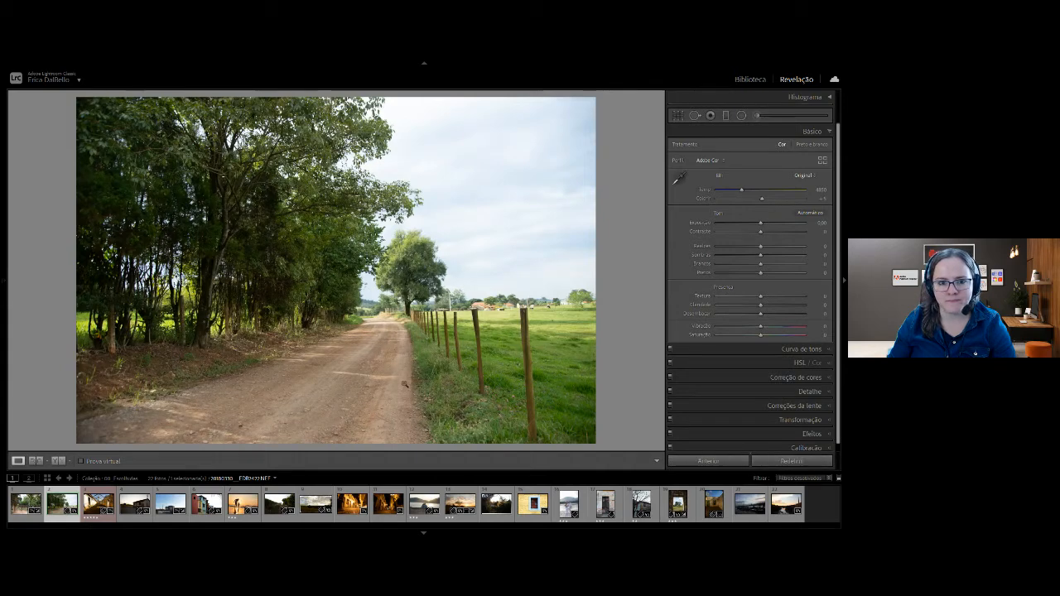
pyautogui.moveTo(15, 188)
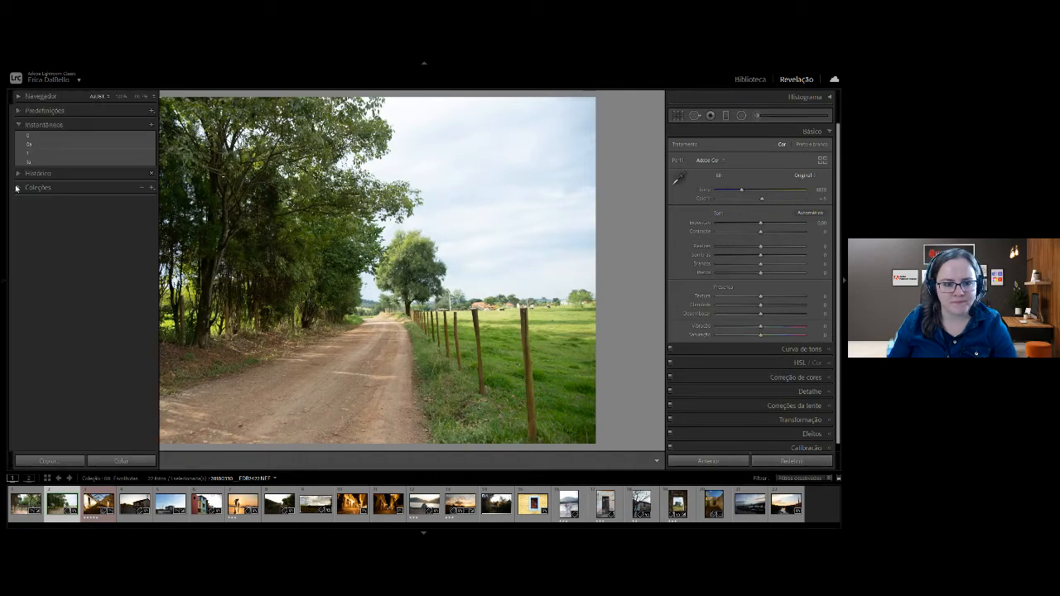
pyautogui.click(50, 136)
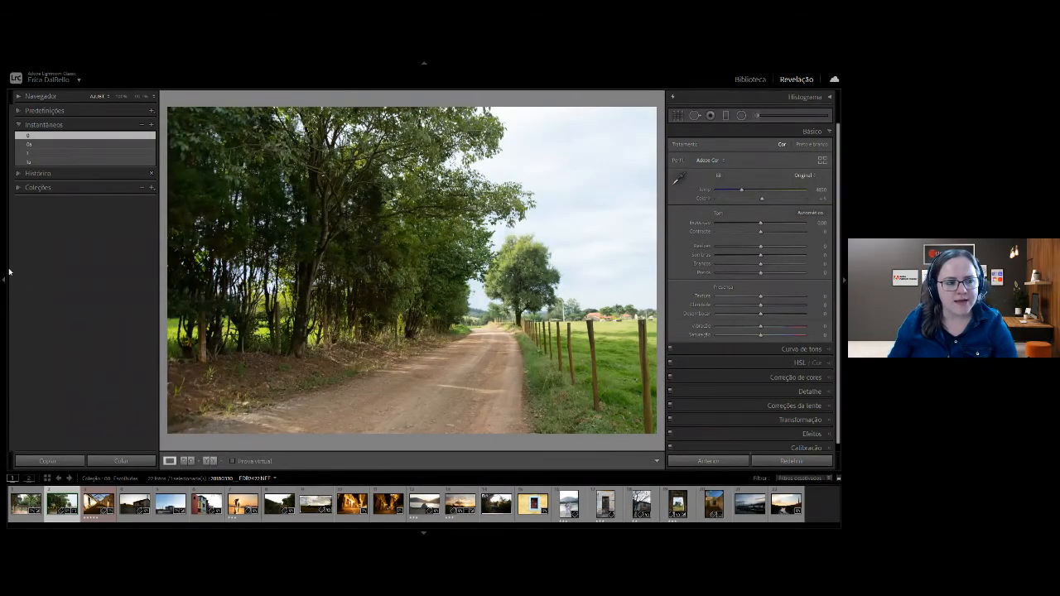
pyautogui.click(3, 280)
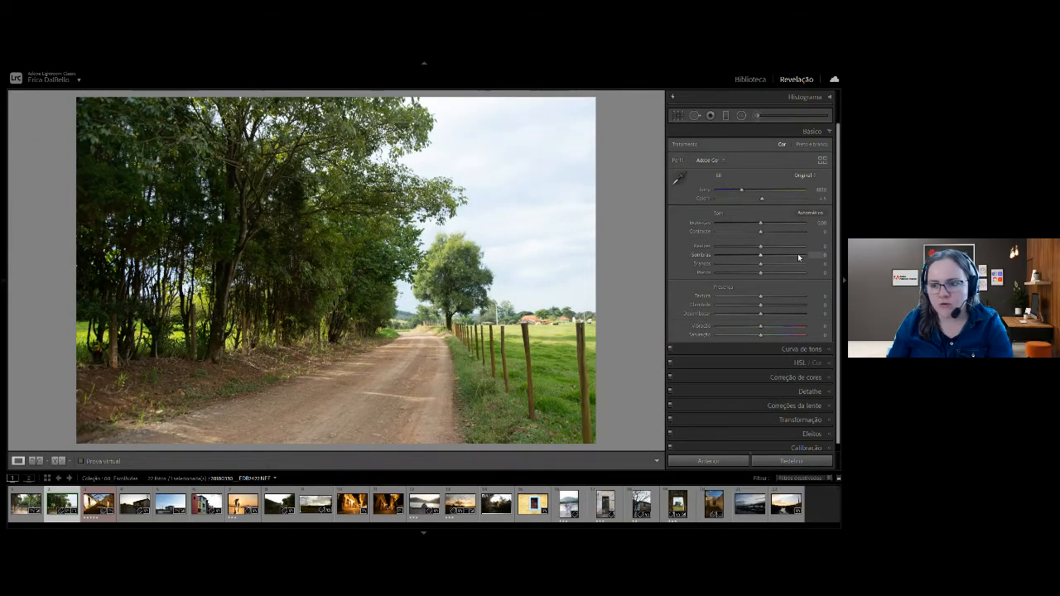
# Try a much stronger contrast on the dirt road photo and return the contrast to 0.
pyautogui.moveTo(760, 234); pyautogui.dragTo(797, 240)
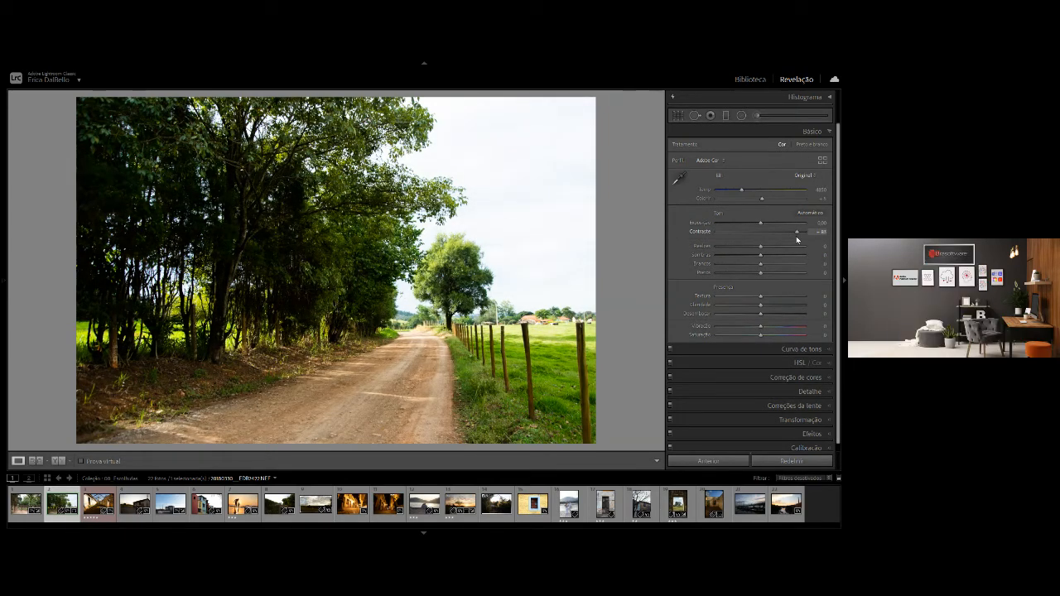
pyautogui.moveTo(793, 241); pyautogui.dragTo(763, 234)
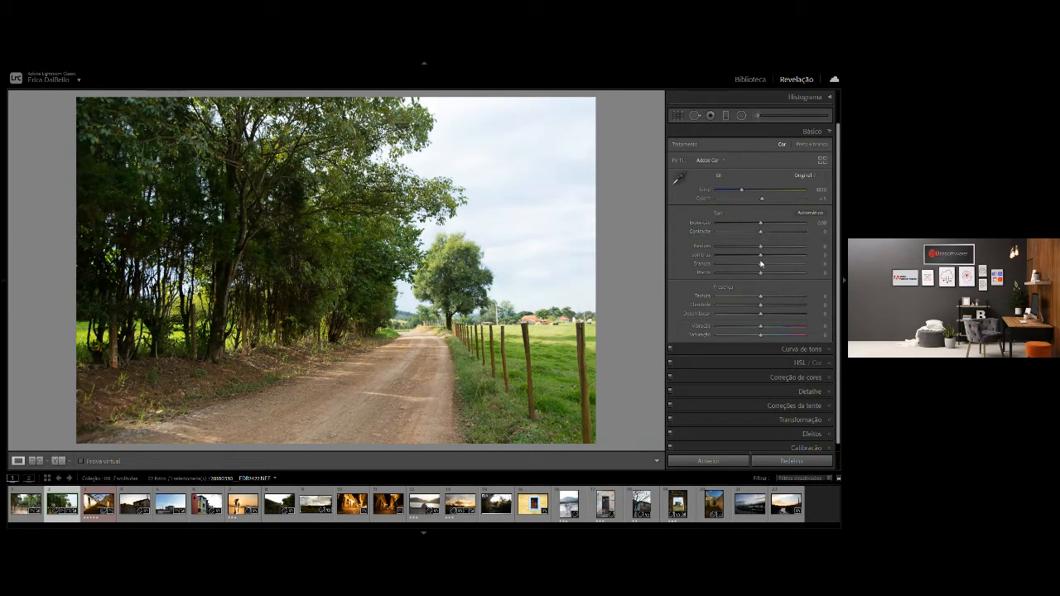
# Set the road photo's whites to +47, blacks to -20 and temperature to 5182, reduce highlights, lift shadows, and compare before and after.
pyautogui.moveTo(767, 267)
pyautogui.mouseDown()
pyautogui.moveTo(785, 266)
pyautogui.moveTo(752, 280)
pyautogui.mouseUp()
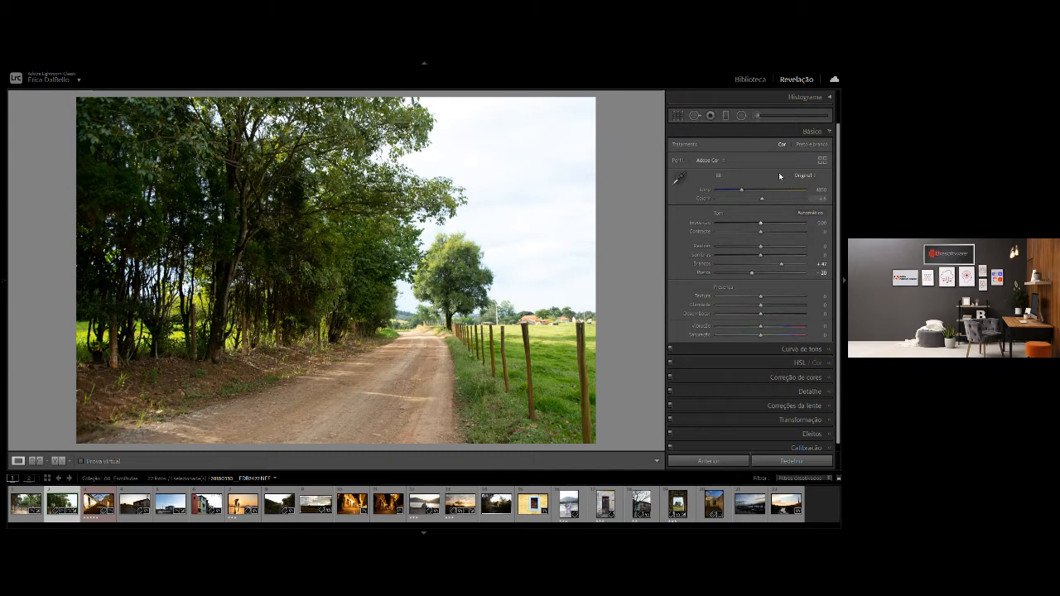
pyautogui.moveTo(741, 190); pyautogui.dragTo(746, 190)
pyautogui.moveTo(761, 249); pyautogui.dragTo(722, 247)
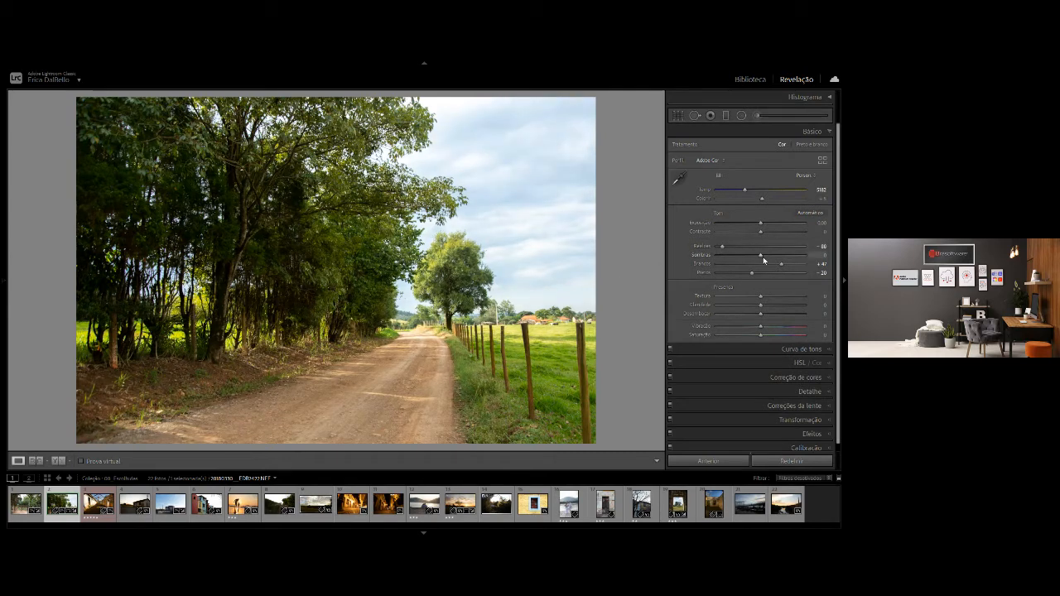
pyautogui.moveTo(763, 255); pyautogui.dragTo(787, 256)
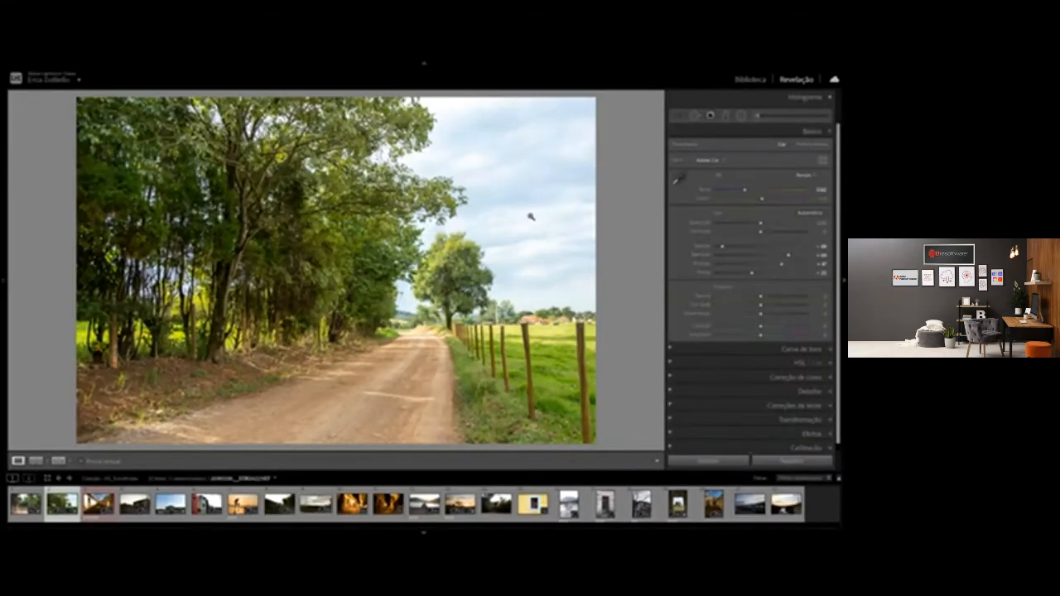
pyautogui.press('\\')
pyautogui.press('\\')
pyautogui.press('\\')
pyautogui.press('\\')
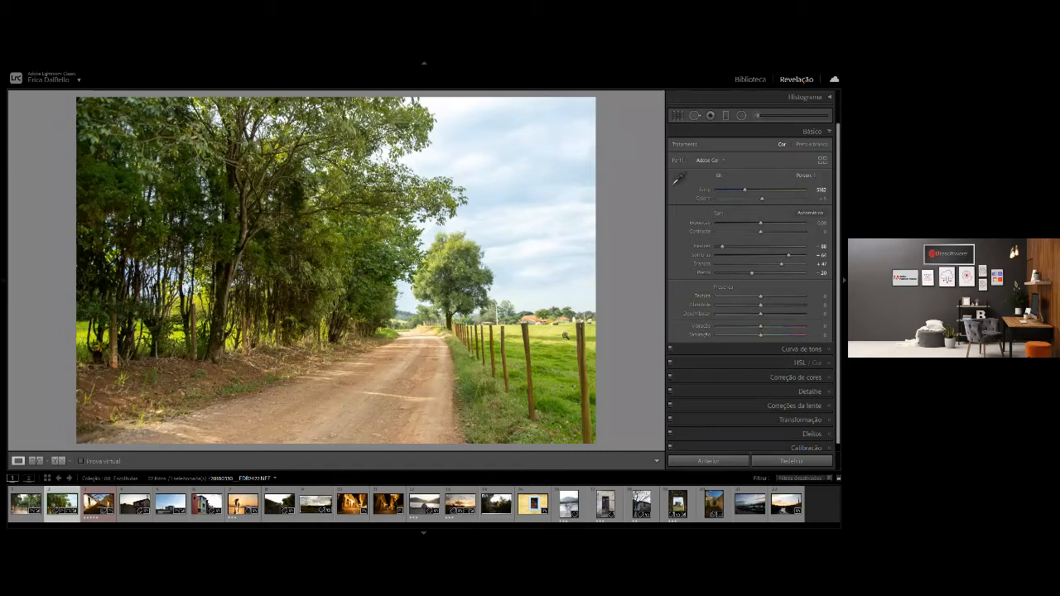
# Open the fifth photo of the collection, the harbor with the sailing ship, in the Develop module.
pyautogui.press('g')
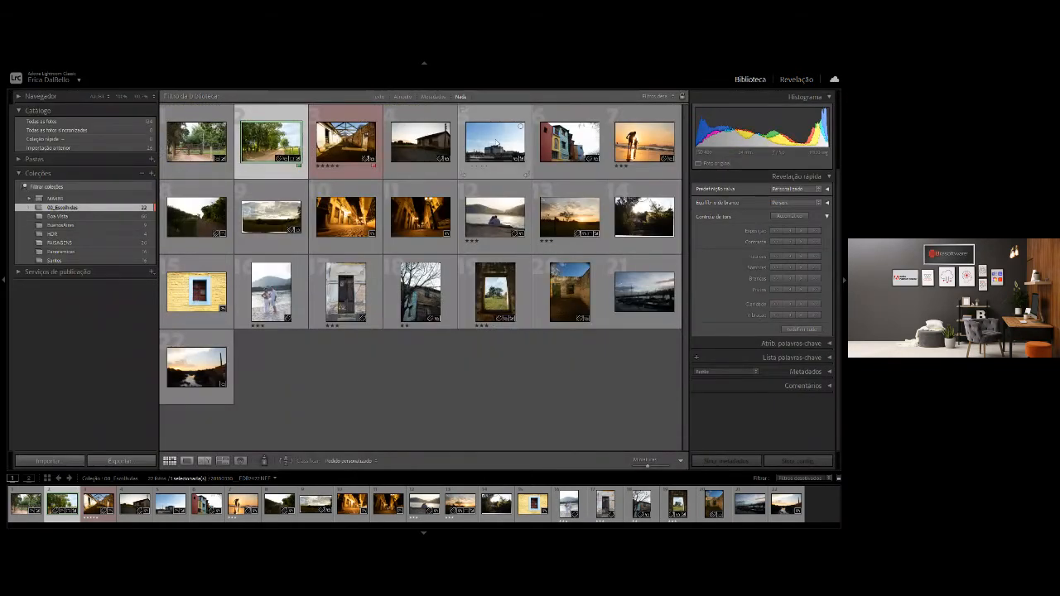
pyautogui.click(495, 143)
pyautogui.press('d')
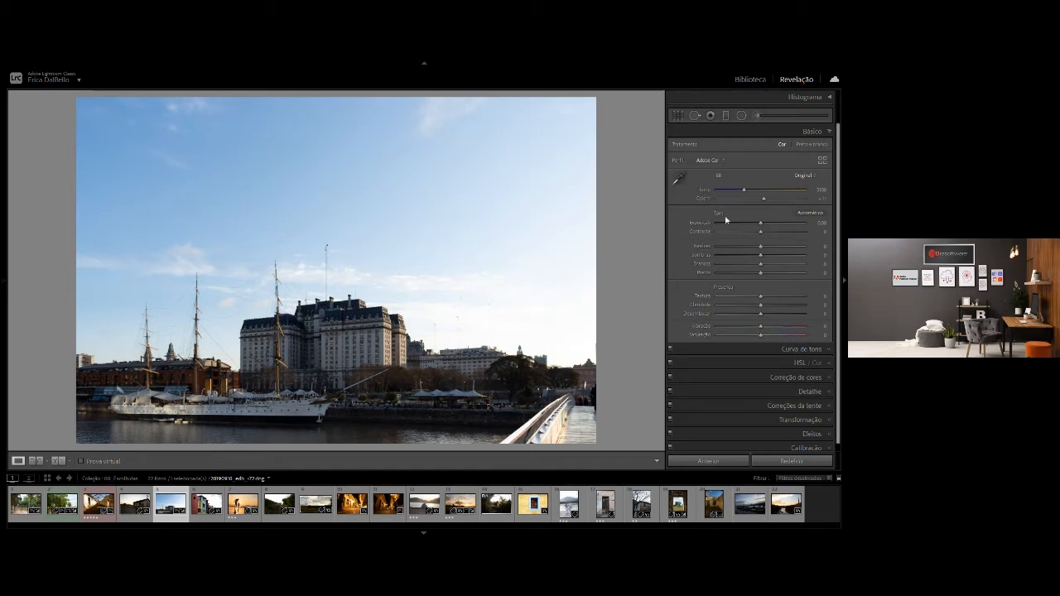
# Try a very dark and a very bright exposure on the harbor photo, then reset the exposure to 0.
pyautogui.moveTo(760, 223); pyautogui.dragTo(745, 228)
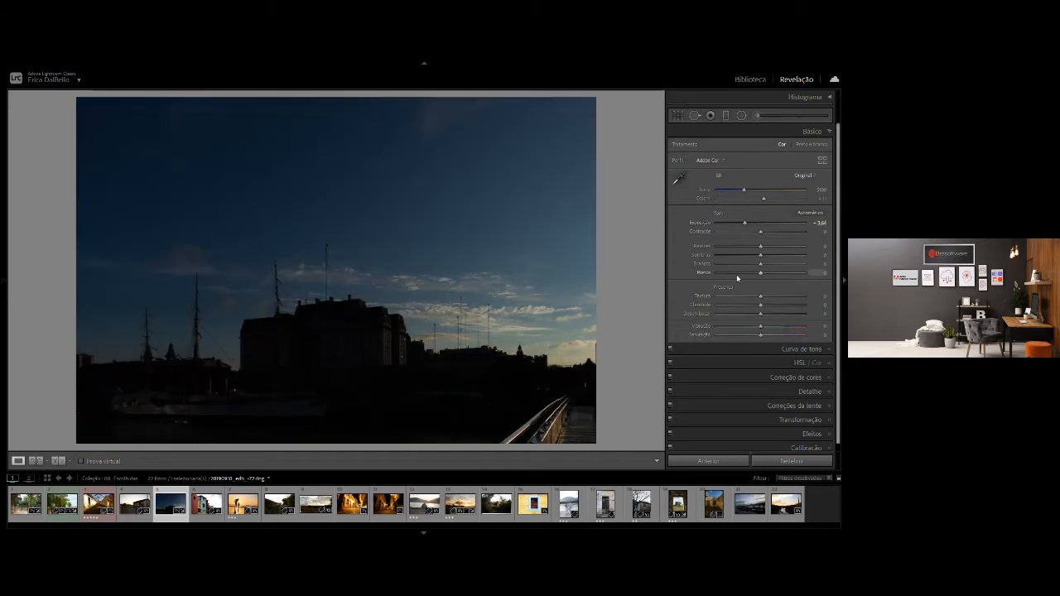
pyautogui.moveTo(746, 223); pyautogui.dragTo(768, 223)
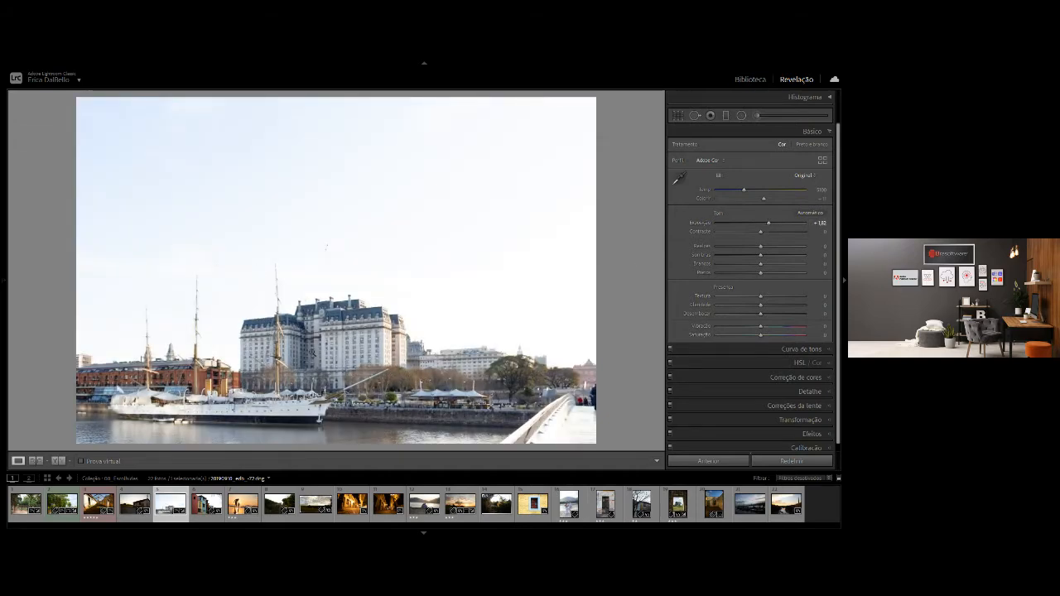
pyautogui.doubleClick(769, 224)
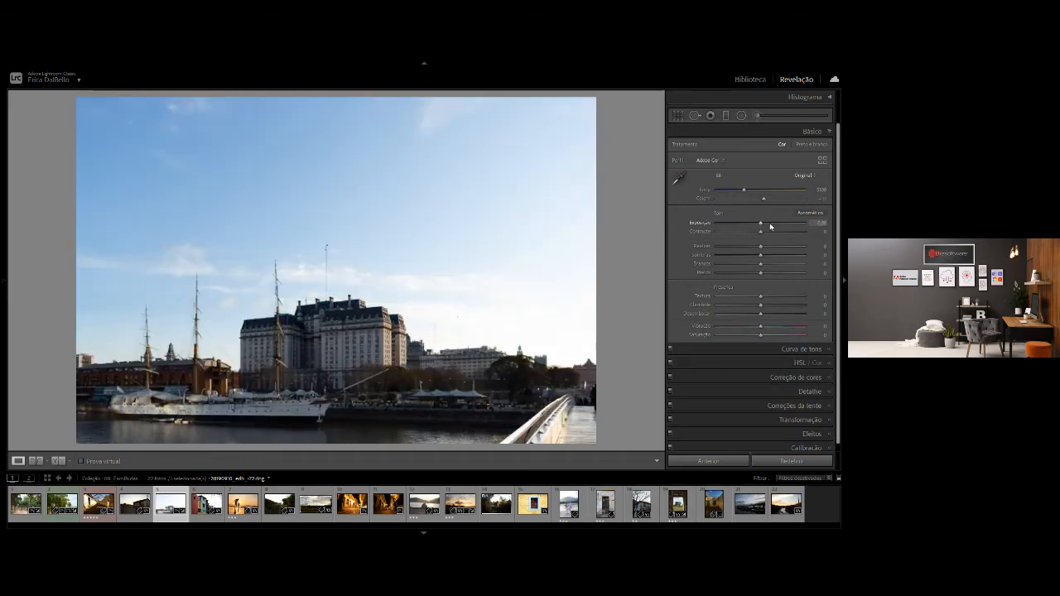
# Recover the harbor photo's sky and dark areas with highlights at -100, shadows at +48 and a slightly lower exposure.
pyautogui.moveTo(760, 247); pyautogui.dragTo(716, 246)
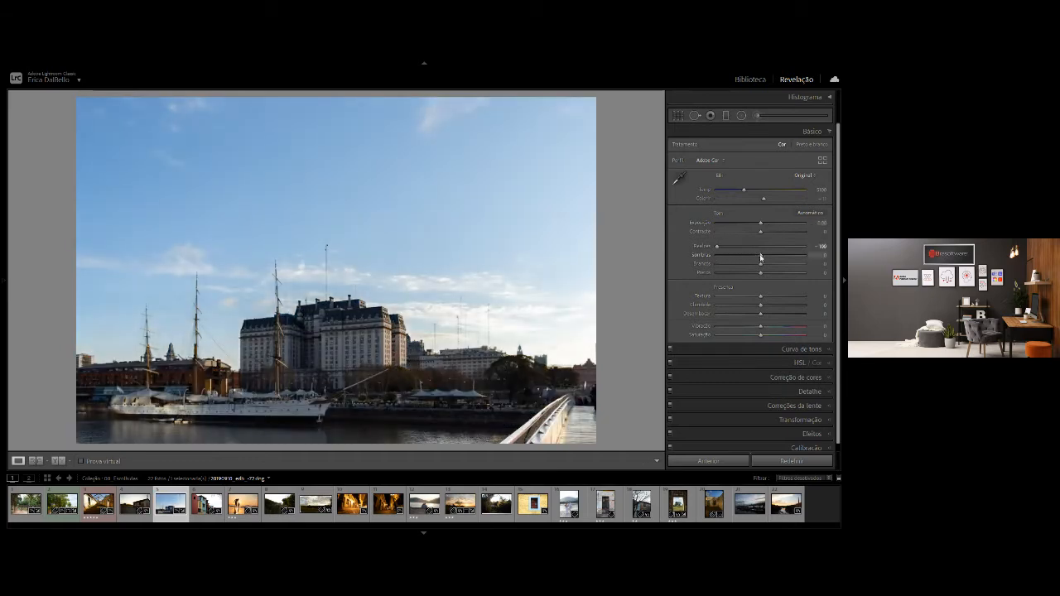
pyautogui.moveTo(761, 257); pyautogui.dragTo(757, 224)
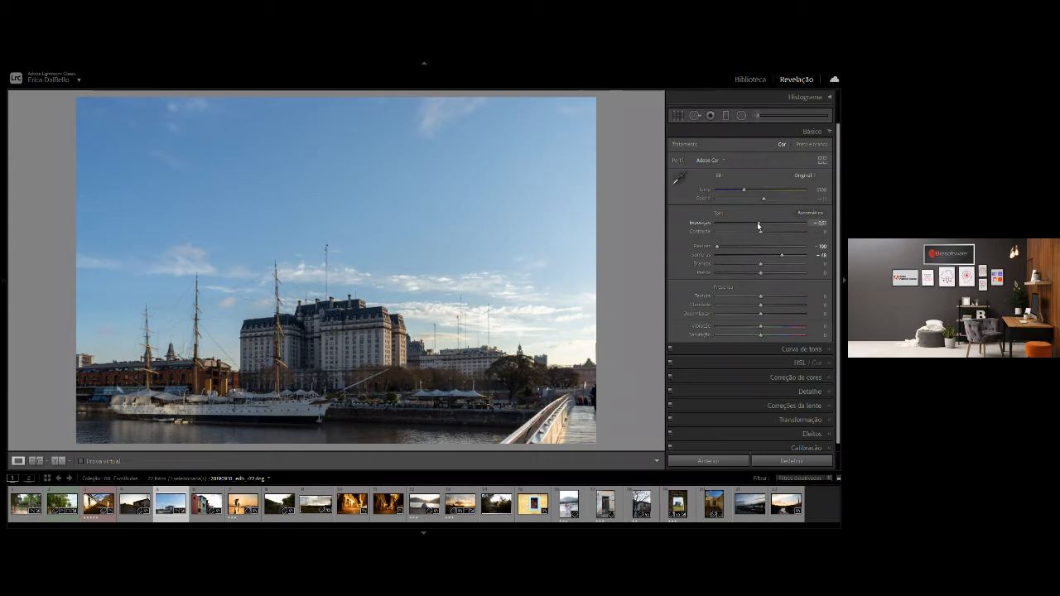
pyautogui.press('Down')
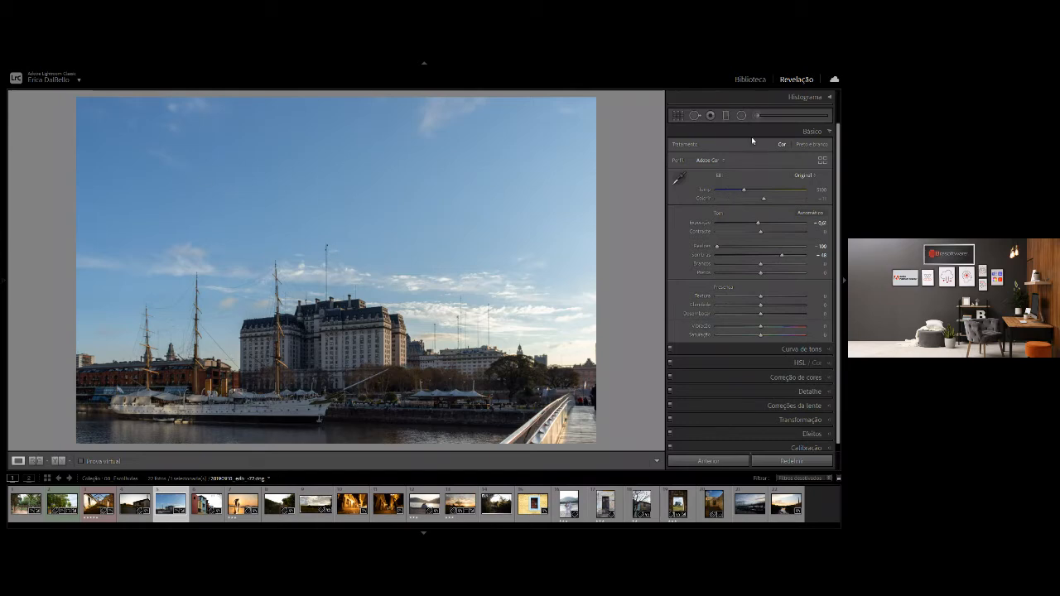
# Add a wide radial filter with raised exposure centered on the large building and ship, and increase its feather.
pyautogui.click(741, 115)
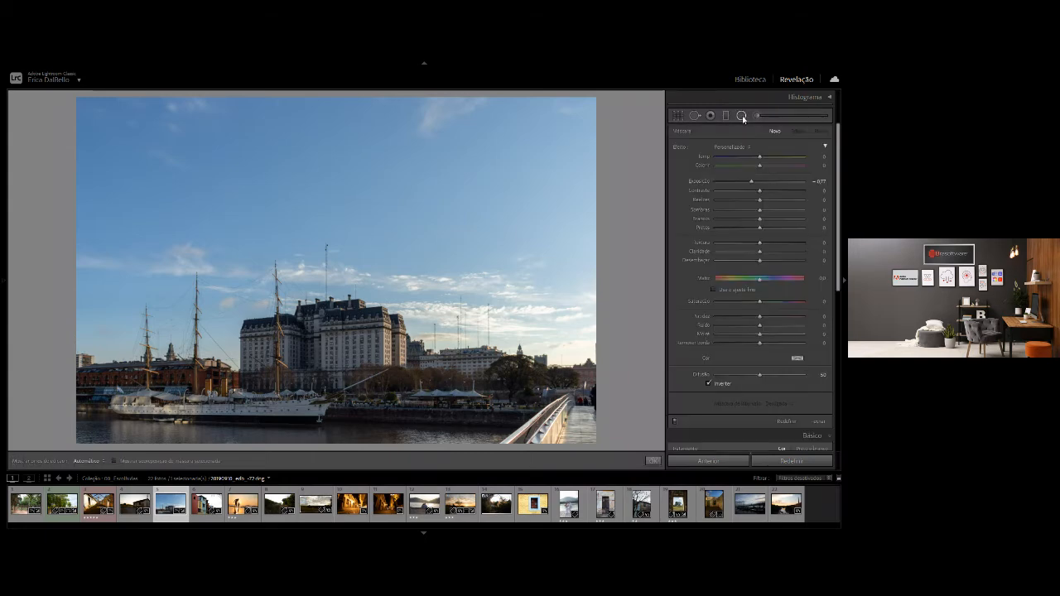
pyautogui.moveTo(751, 181); pyautogui.dragTo(772, 182)
pyautogui.moveTo(346, 374); pyautogui.dragTo(485, 429)
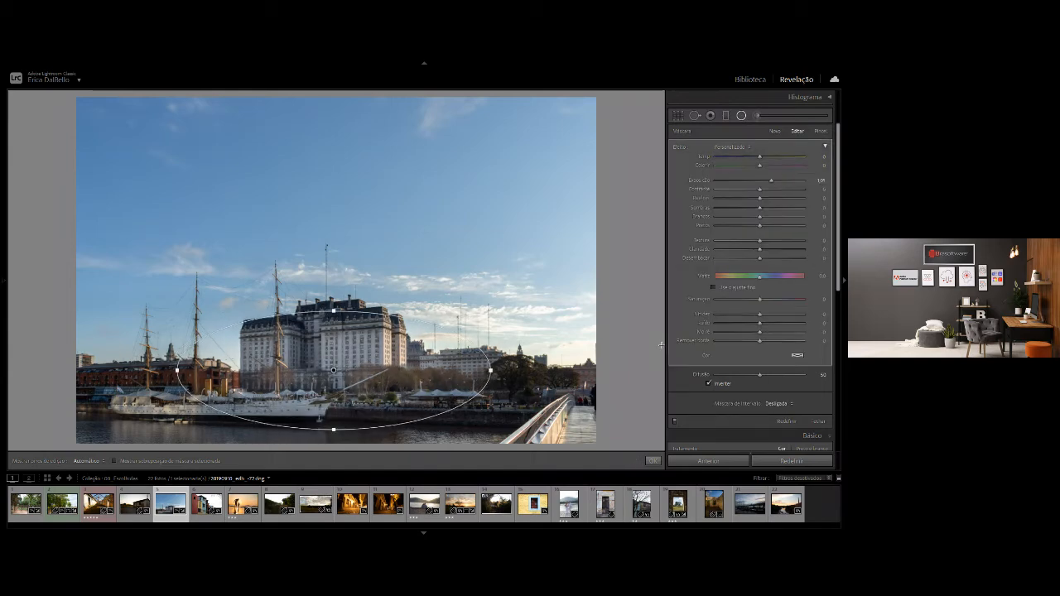
pyautogui.moveTo(762, 376); pyautogui.dragTo(775, 376)
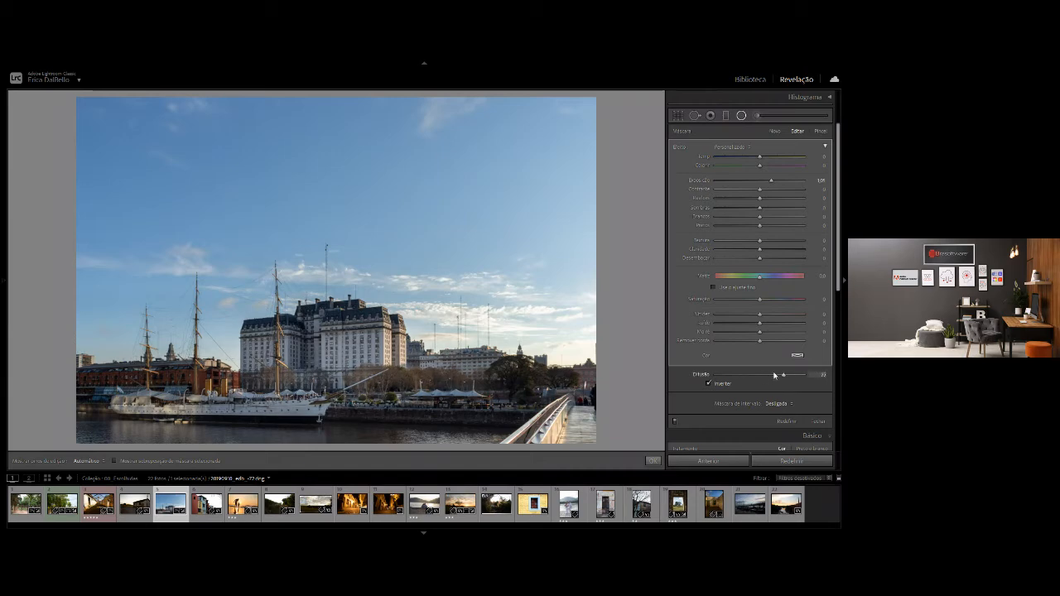
# Compare the harbor photo with and without the radial filter, leaving the filter enabled.
pyautogui.click(676, 421)
pyautogui.click(676, 422)
pyautogui.click(676, 422)
pyautogui.click(676, 422)
pyautogui.click(676, 422)
pyautogui.click(675, 422)
pyautogui.click(676, 422)
pyautogui.click(676, 421)
pyautogui.click(675, 421)
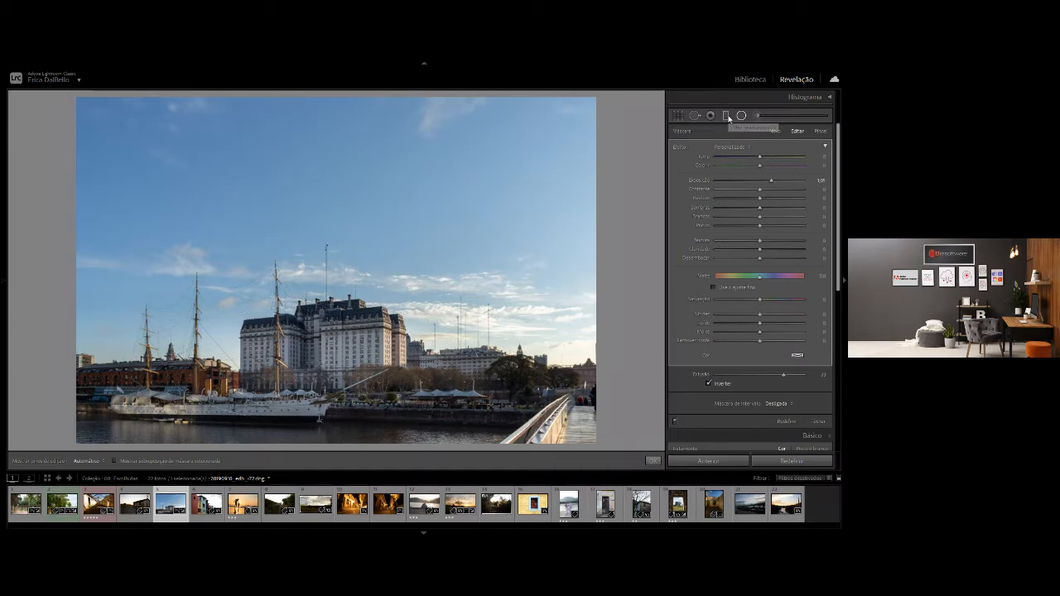
# Darken the sky with a graduated filter from the photo's upper edge to the building's roof, with exposure about -0.5.
pyautogui.click(726, 116)
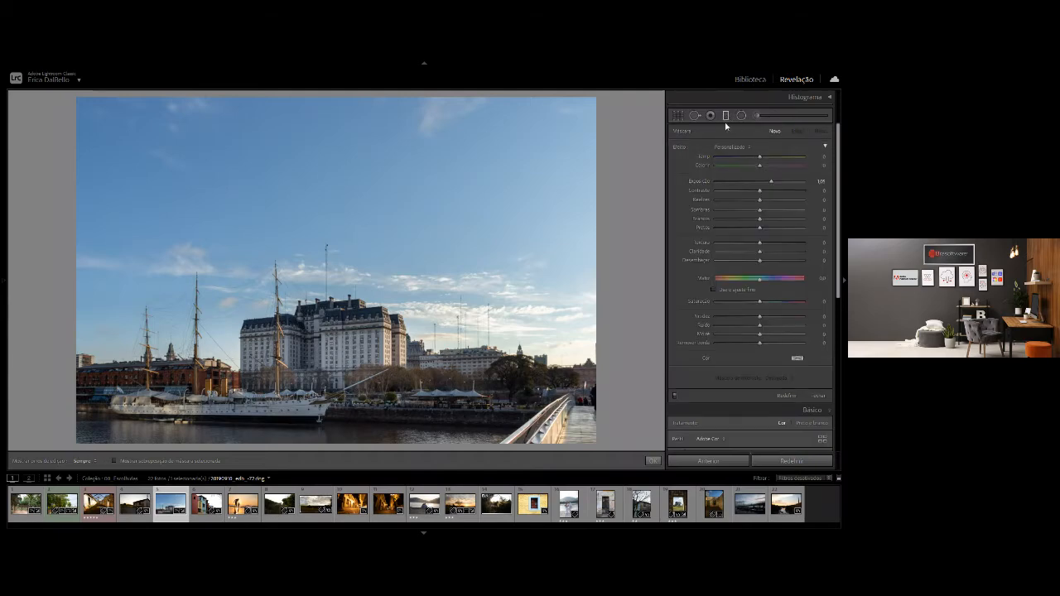
pyautogui.moveTo(771, 182); pyautogui.dragTo(751, 189)
pyautogui.moveTo(306, 101); pyautogui.dragTo(315, 309)
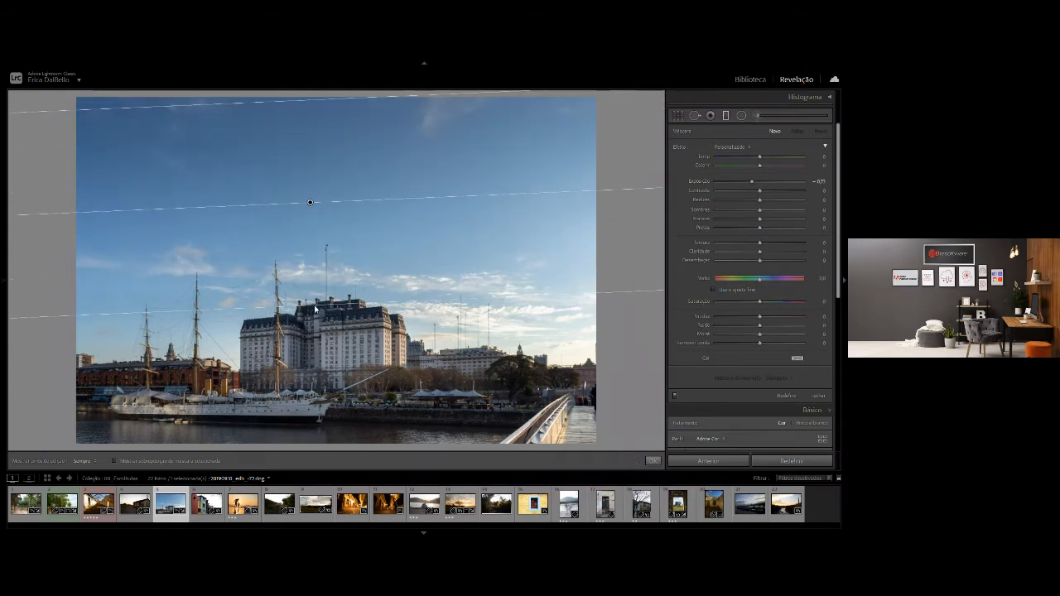
pyautogui.moveTo(752, 182); pyautogui.dragTo(743, 184)
pyautogui.moveTo(753, 182); pyautogui.dragTo(755, 183)
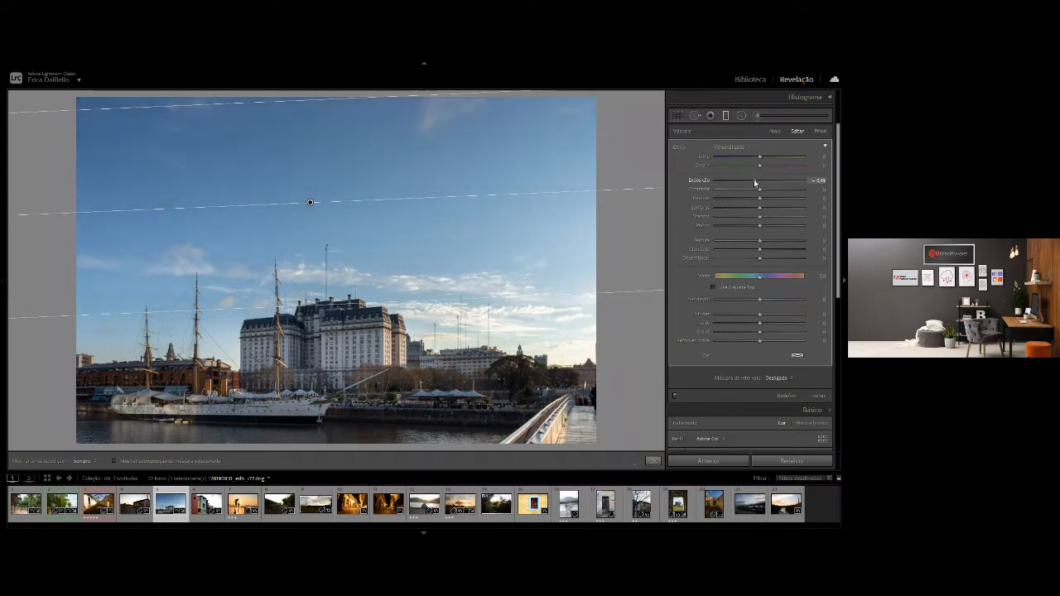
# Compare the harbor photo with and without the graduated filter, leave it enabled and close the filter's settings.
pyautogui.click(675, 397)
pyautogui.click(676, 397)
pyautogui.click(675, 397)
pyautogui.click(675, 397)
pyautogui.click(675, 397)
pyautogui.click(675, 396)
pyautogui.click(675, 397)
pyautogui.click(675, 397)
pyautogui.click(675, 397)
pyautogui.click(675, 397)
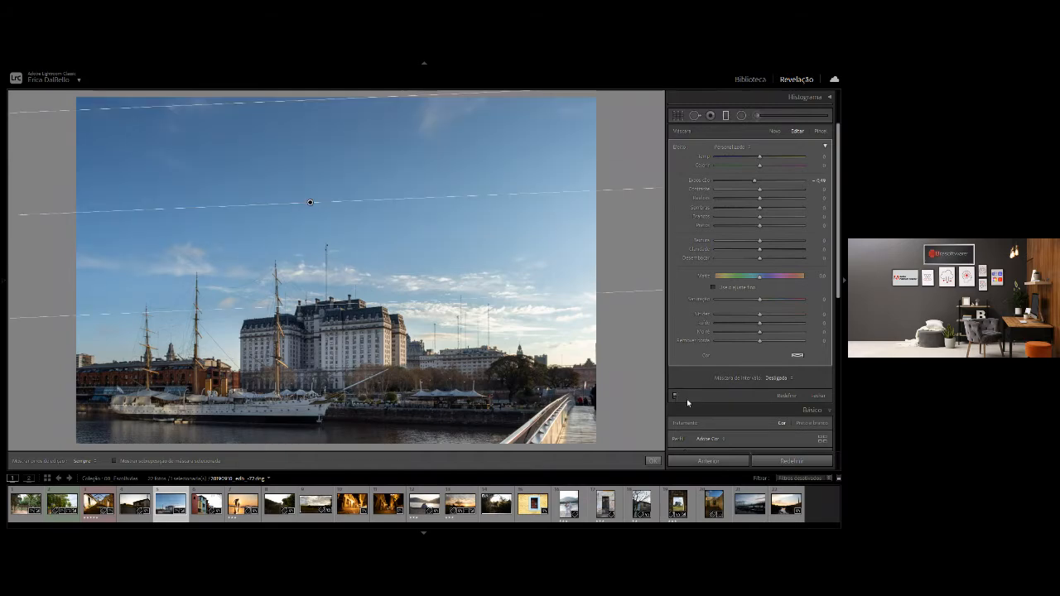
pyautogui.click(819, 396)
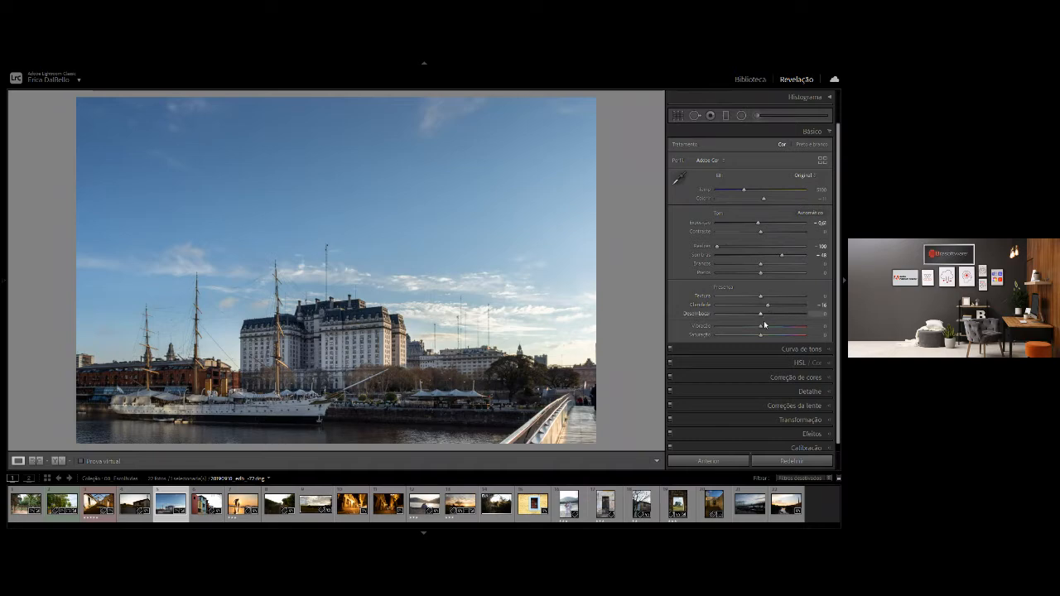
# Raise the harbor photo's vibrance to about +28 and compare the photo before and after editing.
pyautogui.moveTo(765, 328); pyautogui.dragTo(783, 332)
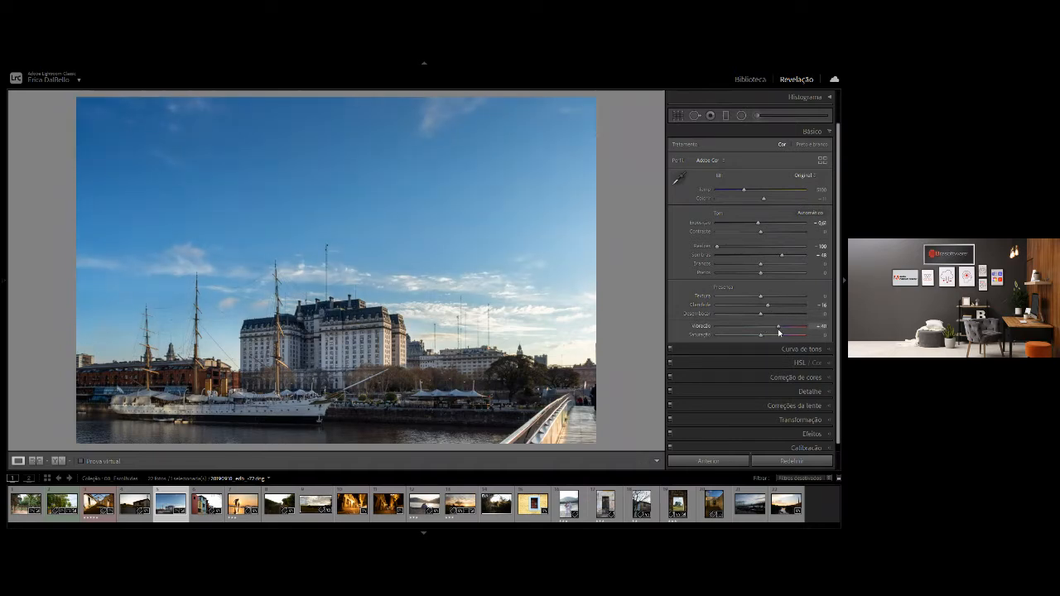
pyautogui.press('\\')
pyautogui.press('\\')
pyautogui.press('\\')
pyautogui.press('\\')
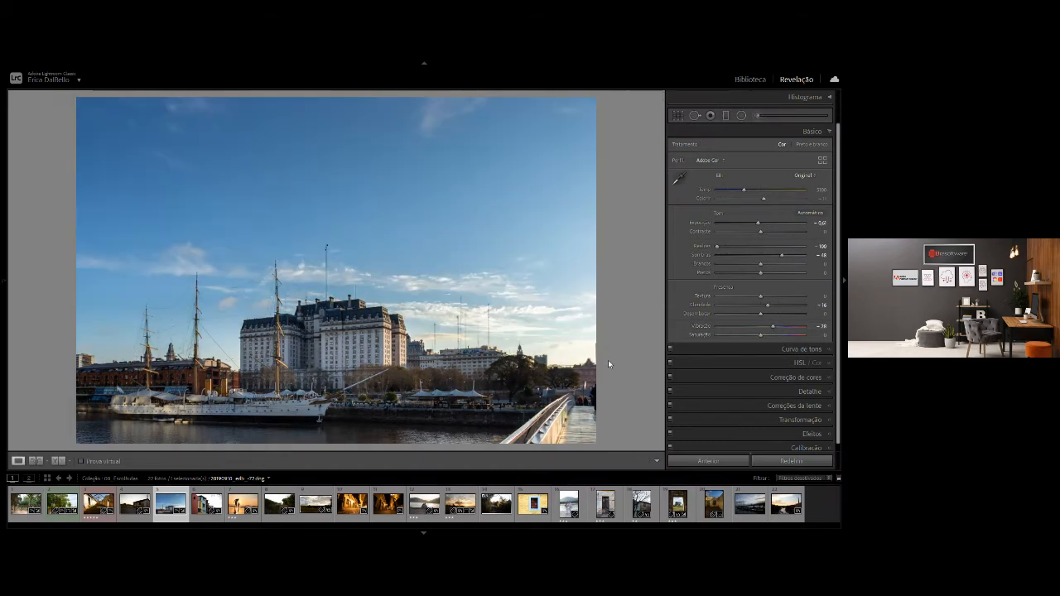
# Brighten the white ship's hull with an adjustment brush, setting its exposure to about 0.5 and clarity to about 30.
pyautogui.click(757, 117)
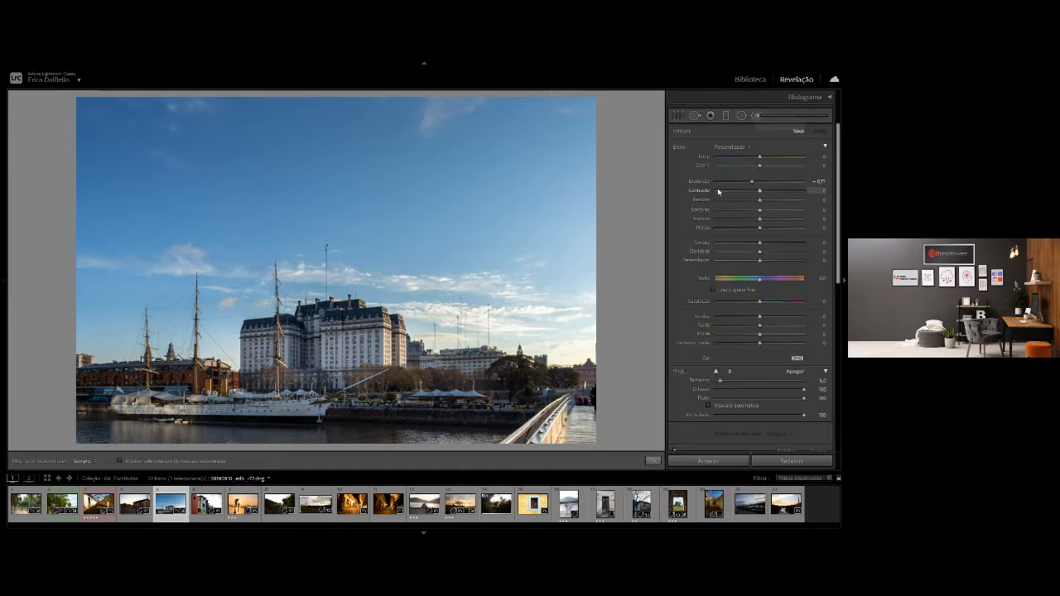
pyautogui.click(763, 181)
pyautogui.moveTo(765, 183); pyautogui.dragTo(766, 184)
pyautogui.moveTo(315, 406)
pyautogui.mouseDown()
pyautogui.moveTo(170, 406)
pyautogui.moveTo(320, 405)
pyautogui.mouseUp()
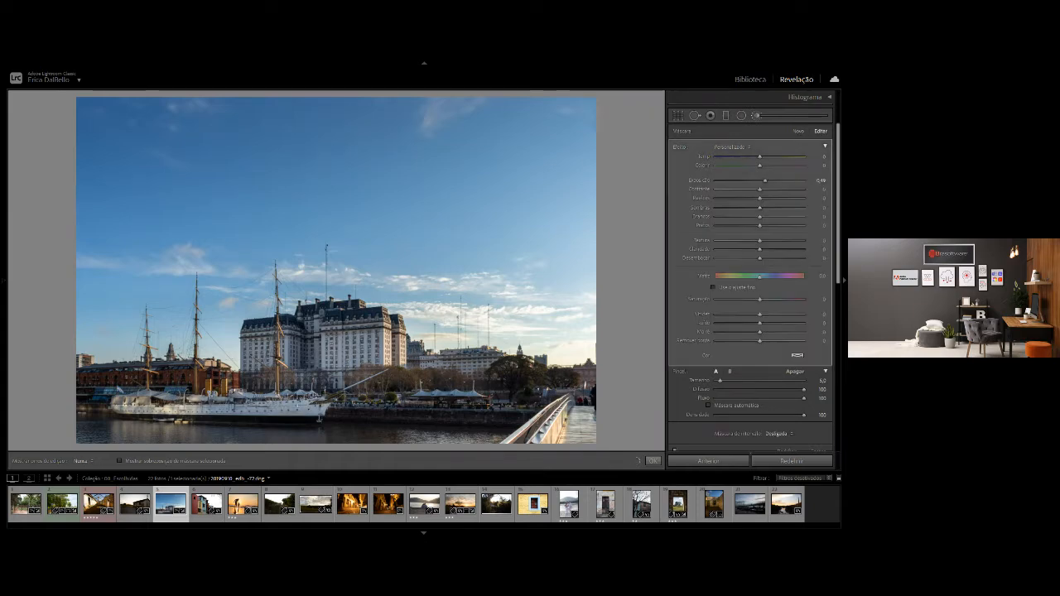
pyautogui.moveTo(366, 410)
pyautogui.mouseDown()
pyautogui.moveTo(518, 410)
pyautogui.moveTo(320, 407)
pyautogui.mouseUp()
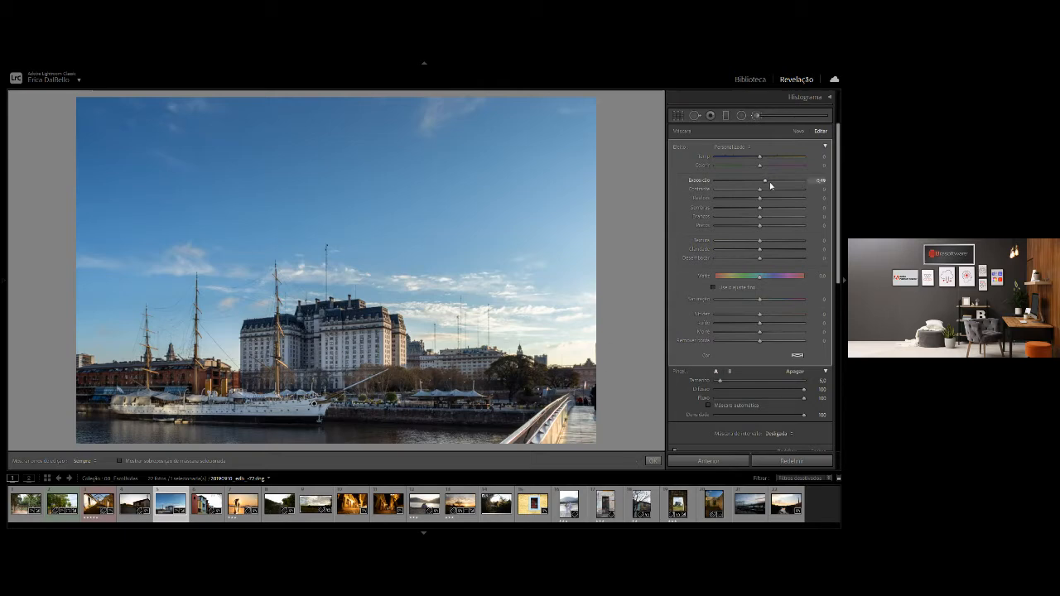
pyautogui.moveTo(768, 181); pyautogui.dragTo(766, 183)
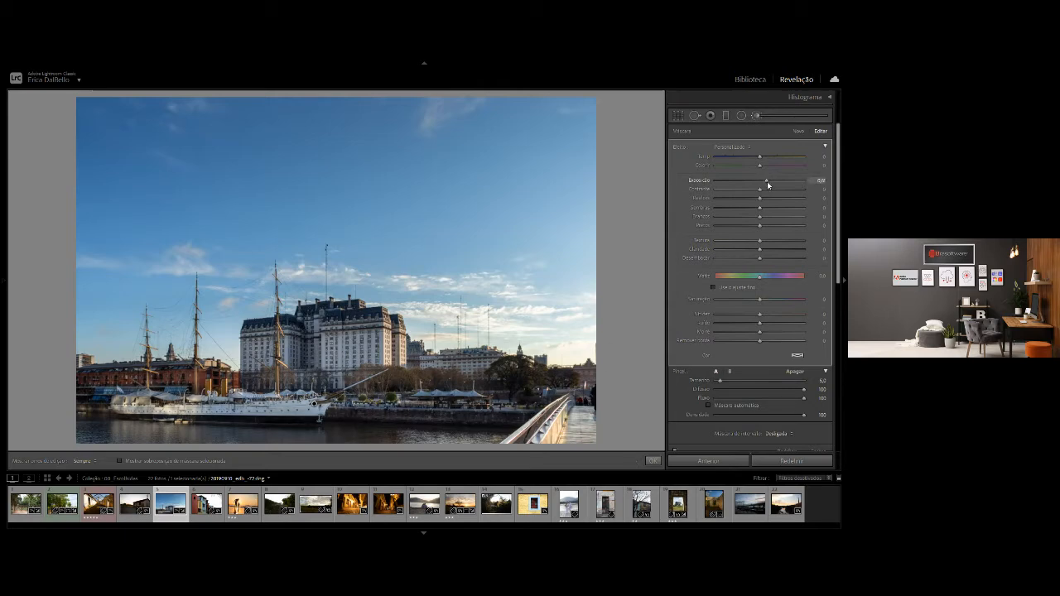
pyautogui.click(772, 248)
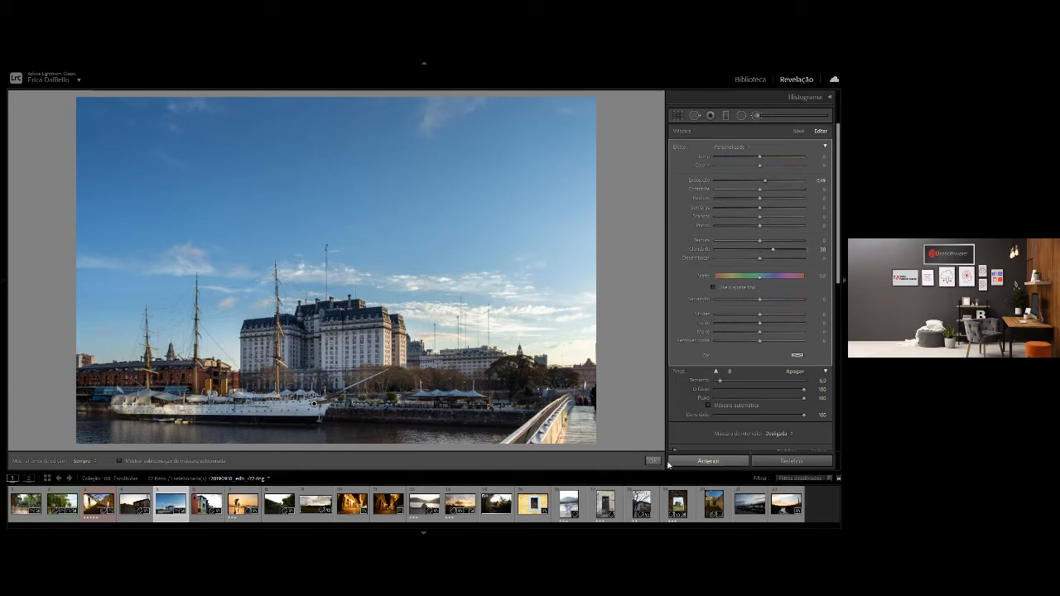
# Compare the harbor photo with and without the brush, leaving it enabled, and check the whole edit before and after.
pyautogui.scroll(-2, 677, 427)
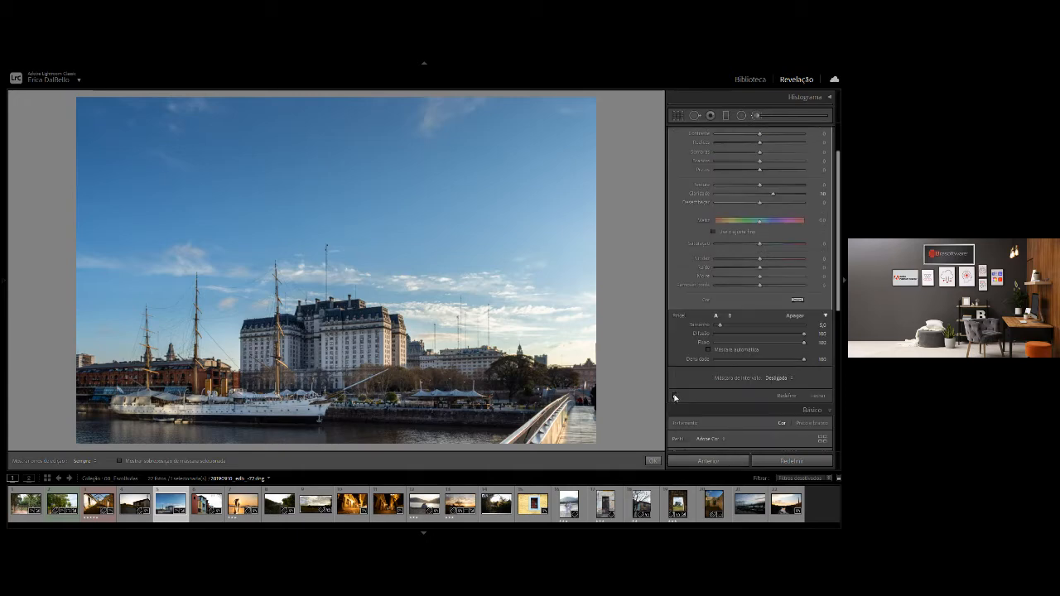
pyautogui.click(674, 397)
pyautogui.click(674, 396)
pyautogui.click(674, 397)
pyautogui.press('\\')
pyautogui.press('\\')
pyautogui.press('\\')
pyautogui.press('\\')
# Return to the library grid and open the colorful houses photo for developing.
pyautogui.press('g')
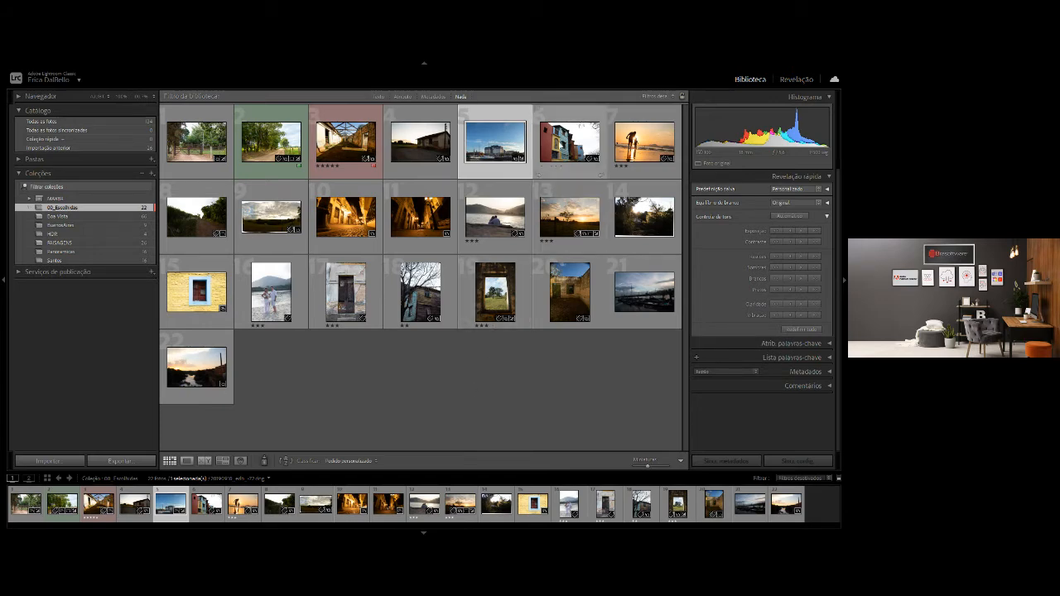
pyautogui.click(570, 142)
pyautogui.press('d')
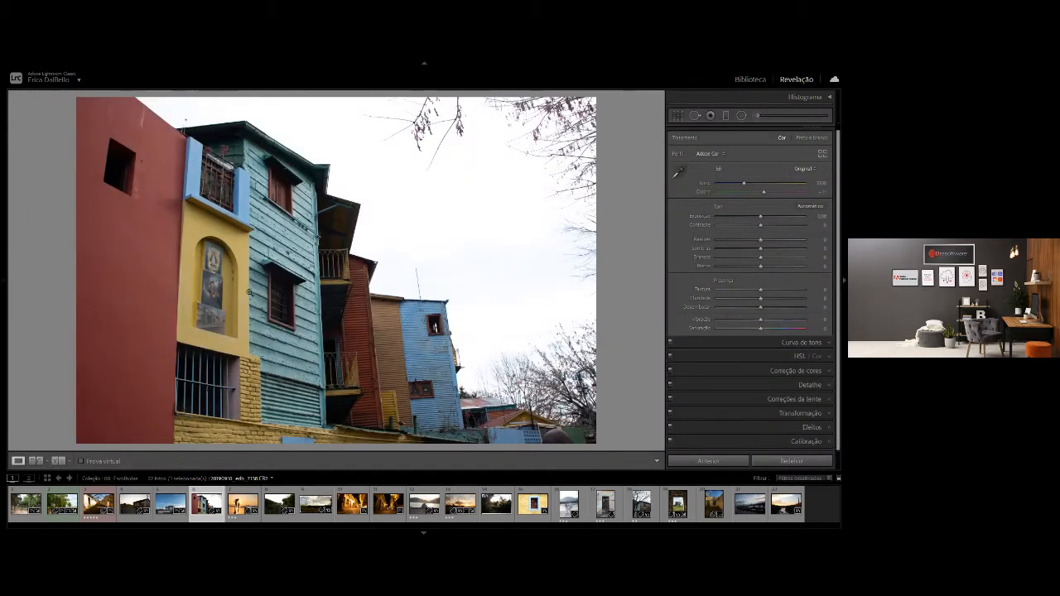
pyautogui.press('i')
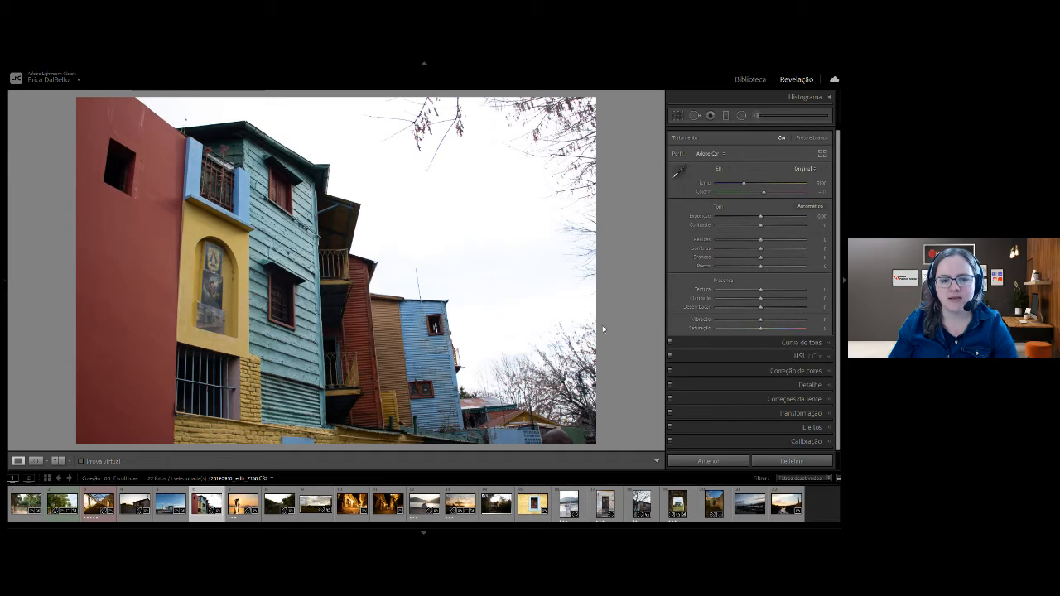
pyautogui.press('\\')
pyautogui.press('\\')
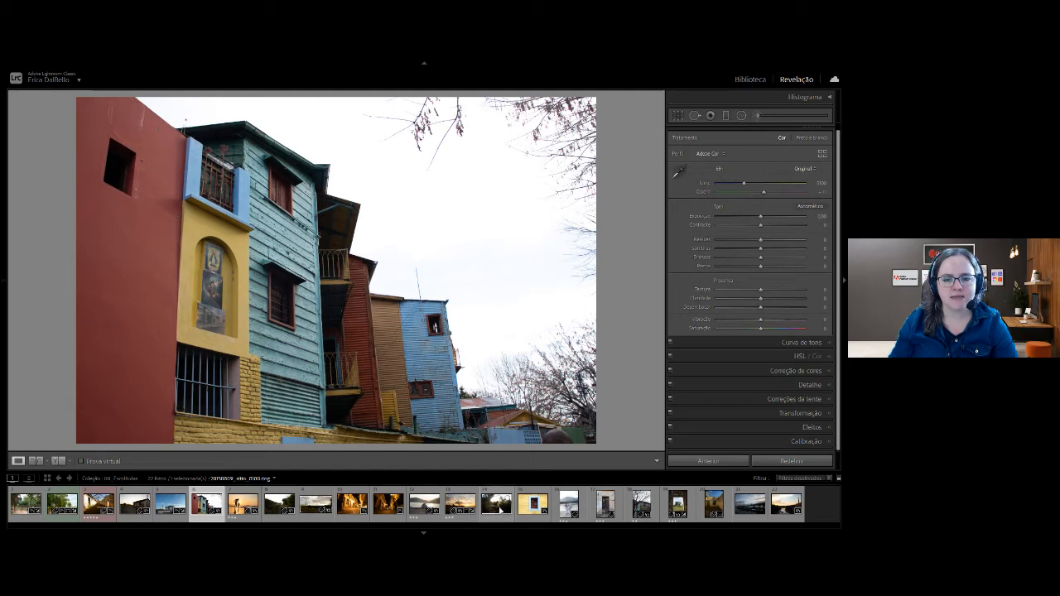
# Enable lens profile corrections for the colorful houses photo, comparing the result with and without them.
pyautogui.scroll(2, 823, 143)
pyautogui.click(816, 131)
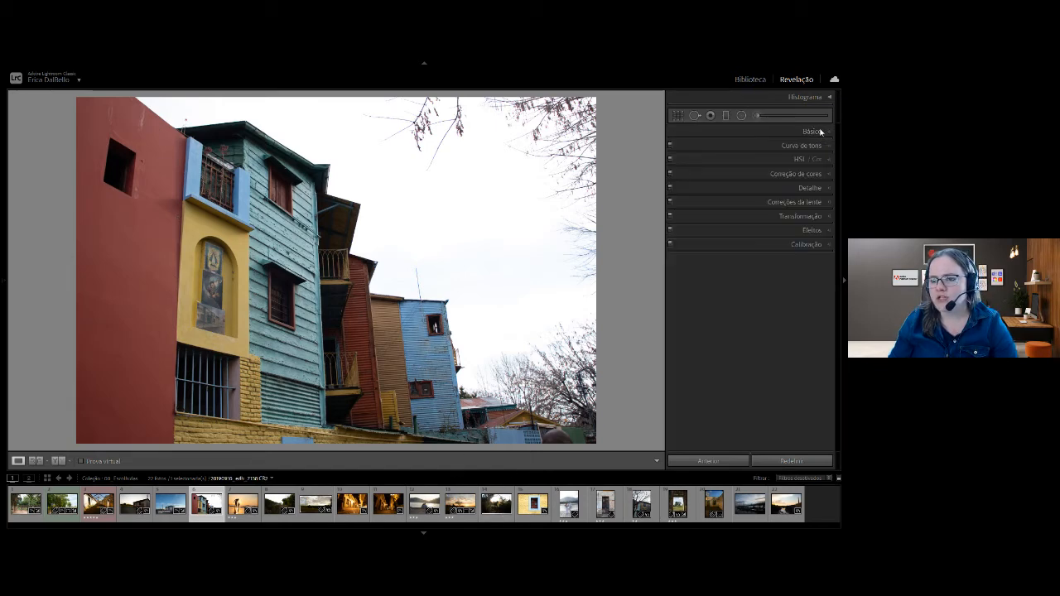
pyautogui.click(796, 202)
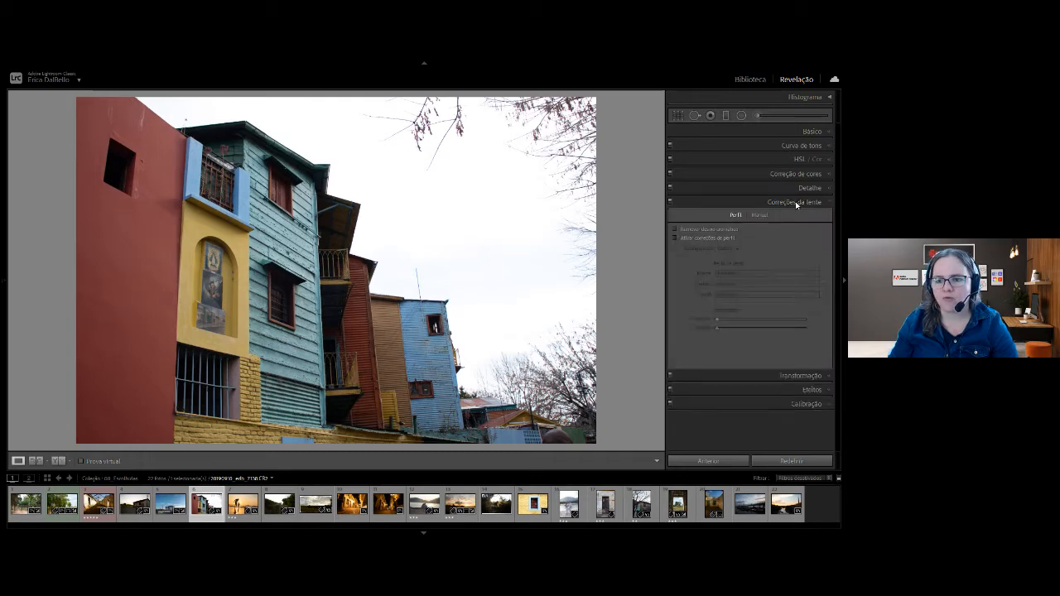
pyautogui.click(681, 239)
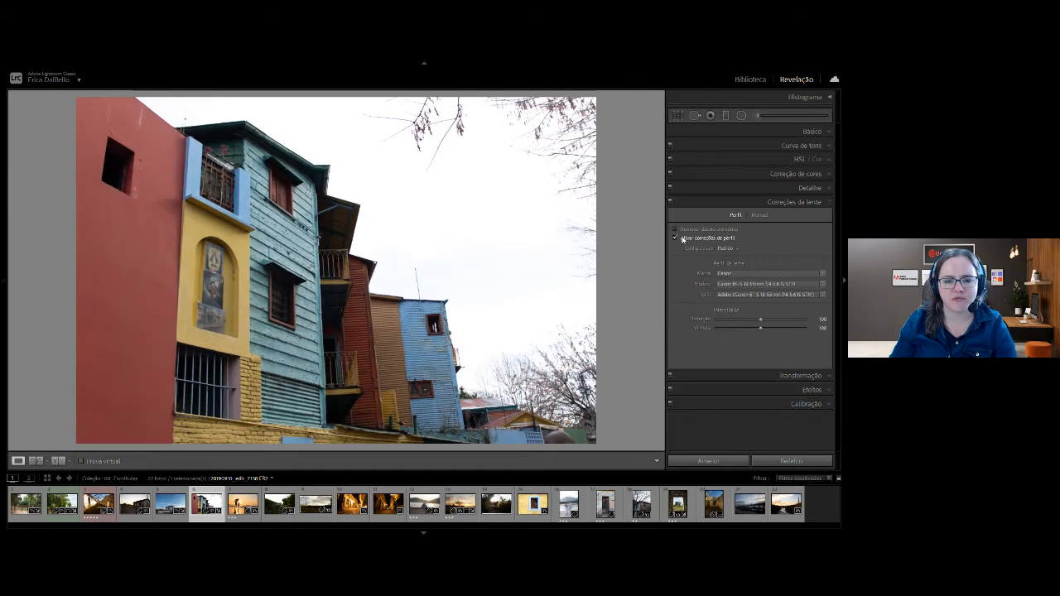
pyautogui.click(681, 239)
pyautogui.click(681, 239)
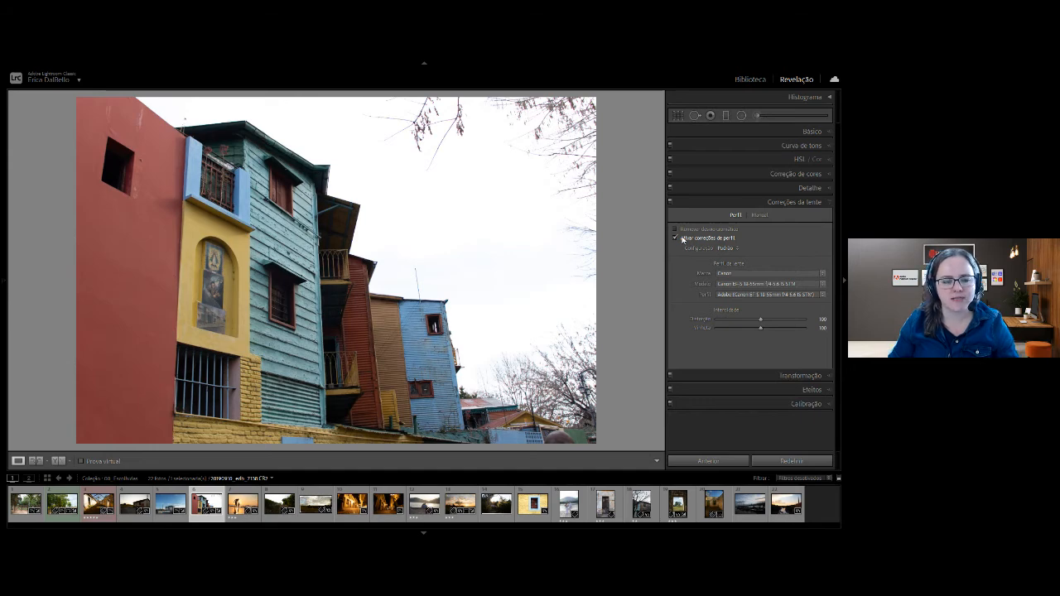
# Switch to the transformation settings, try a manual perspective adjustment on the colorful houses photo and reset it.
pyautogui.click(796, 204)
pyautogui.click(789, 218)
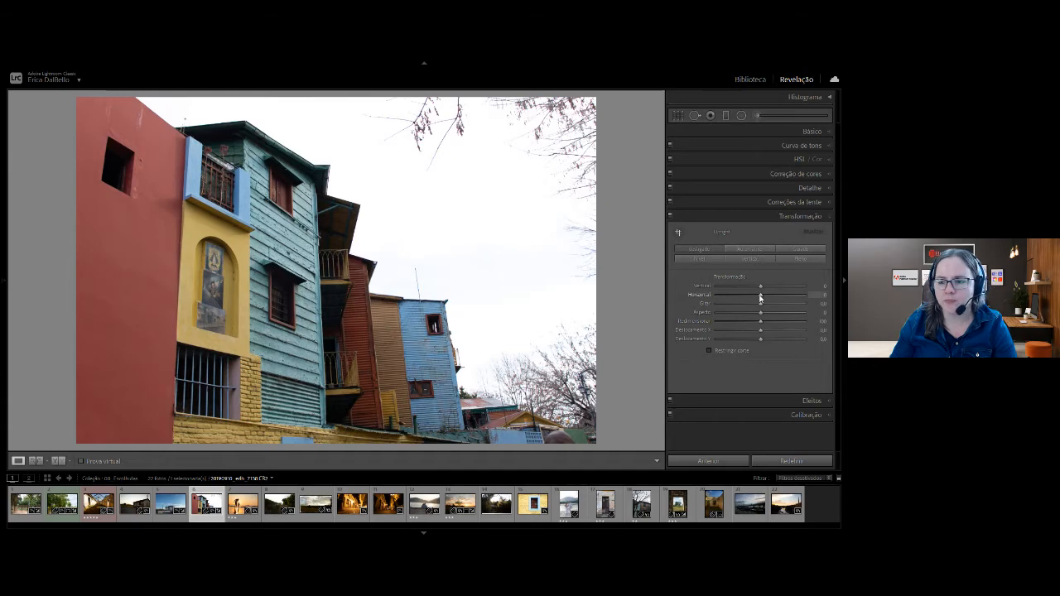
pyautogui.moveTo(762, 288); pyautogui.dragTo(726, 296)
pyautogui.doubleClick(726, 296)
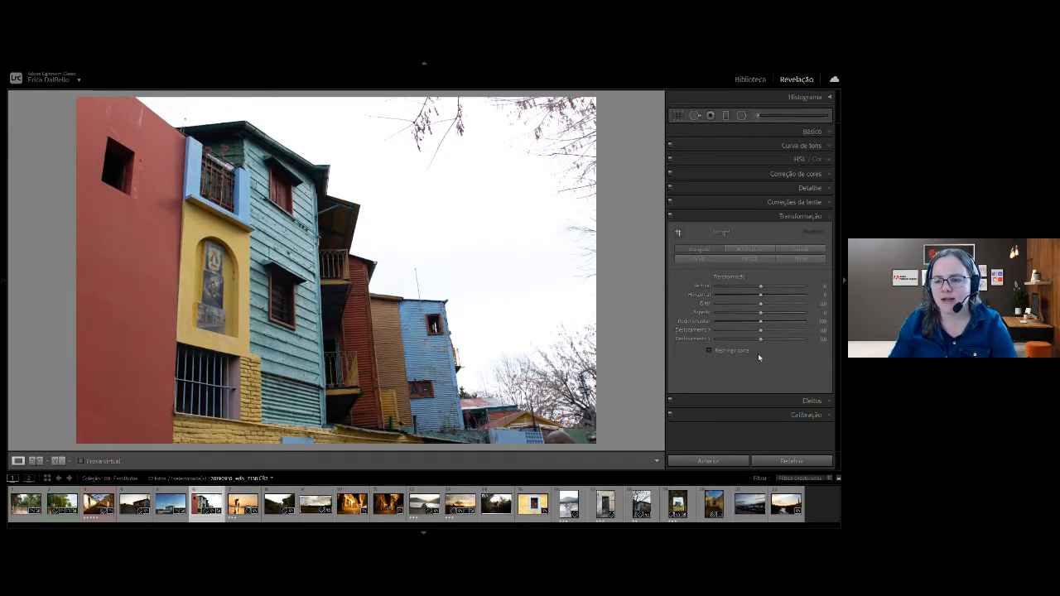
# Try the Auto, Vertical, Level and Full perspective corrections on the colorful houses photo.
pyautogui.click(746, 248)
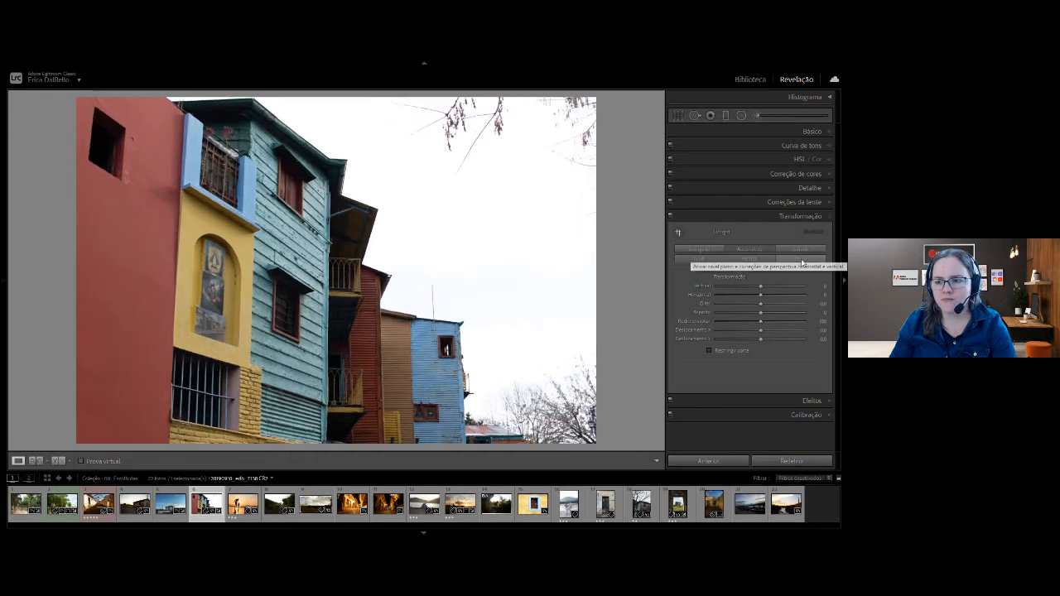
pyautogui.click(752, 259)
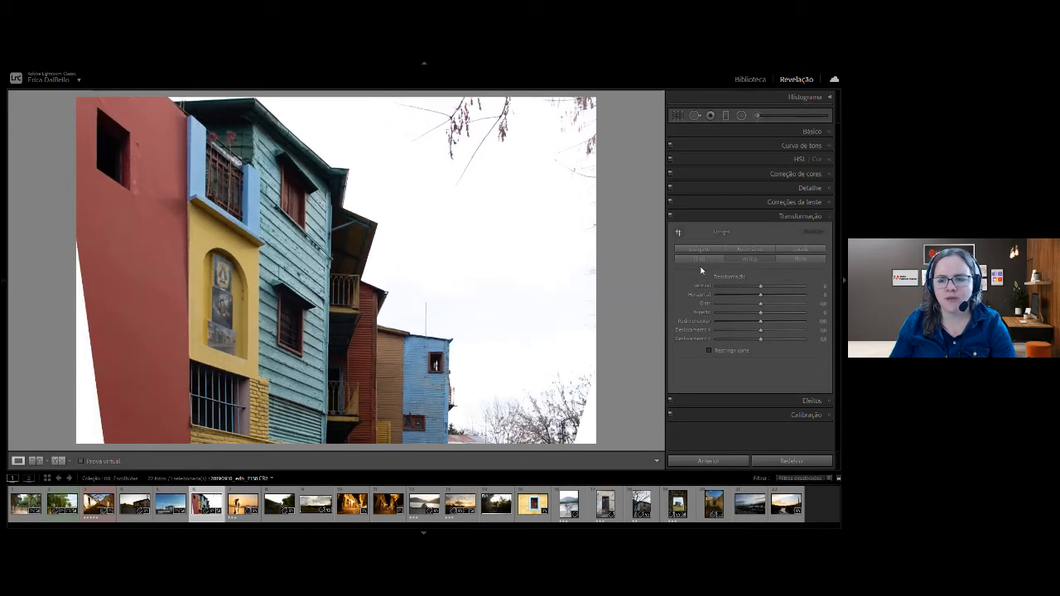
pyautogui.click(701, 258)
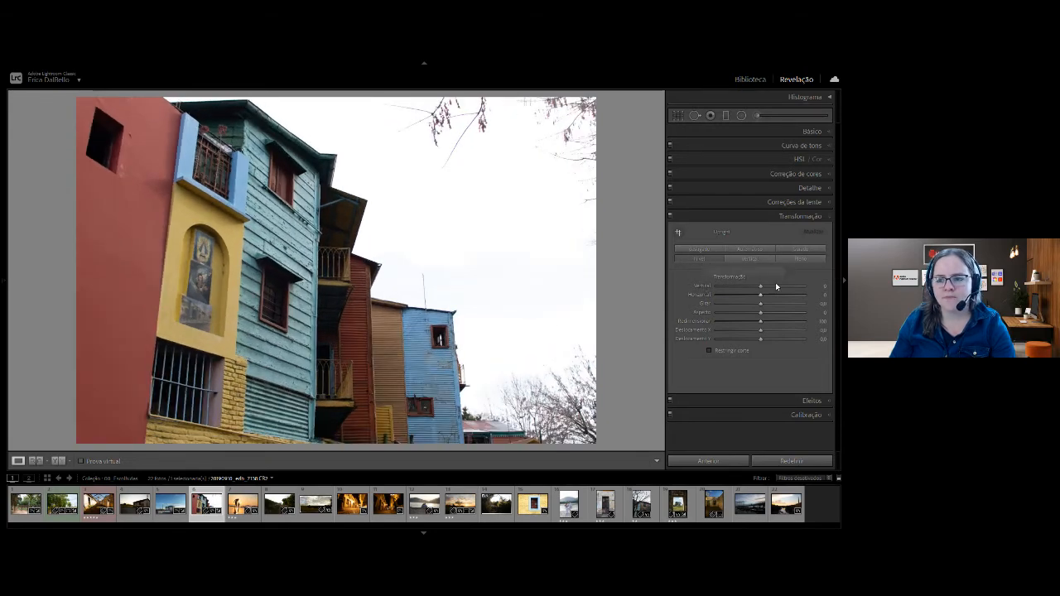
pyautogui.click(797, 259)
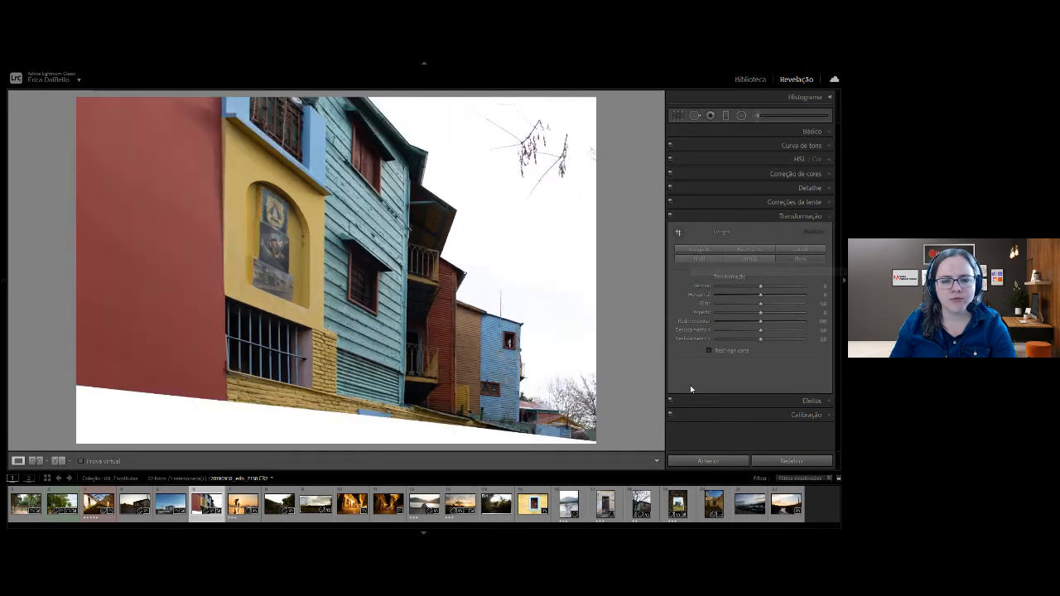
pyautogui.click(736, 253)
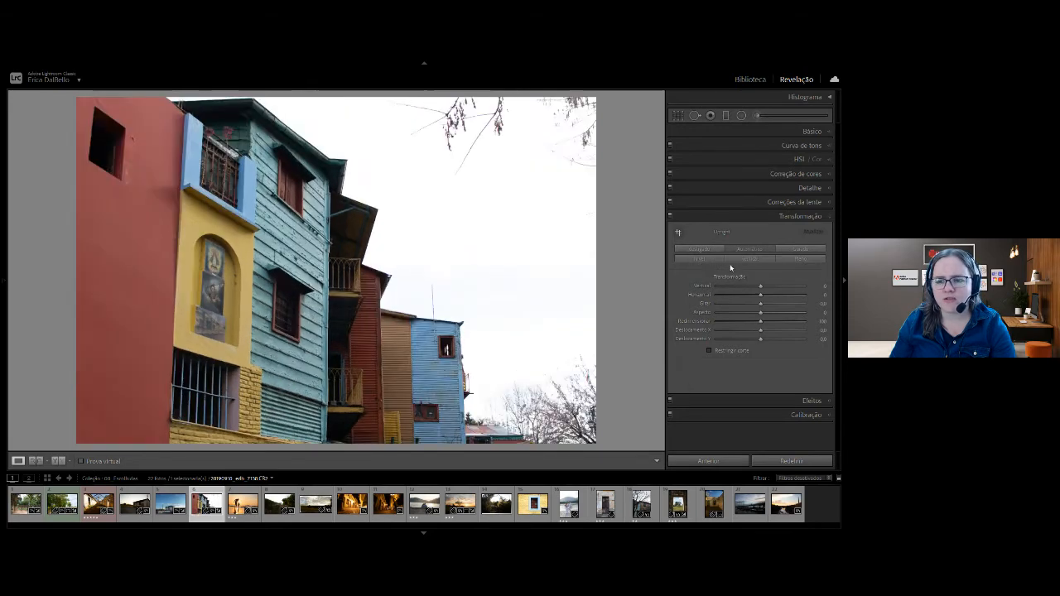
# Straighten the perspective with two Guided Upright lines, along the red wall's inner edge and the farthest blue house's outer edge.
pyautogui.click(804, 250)
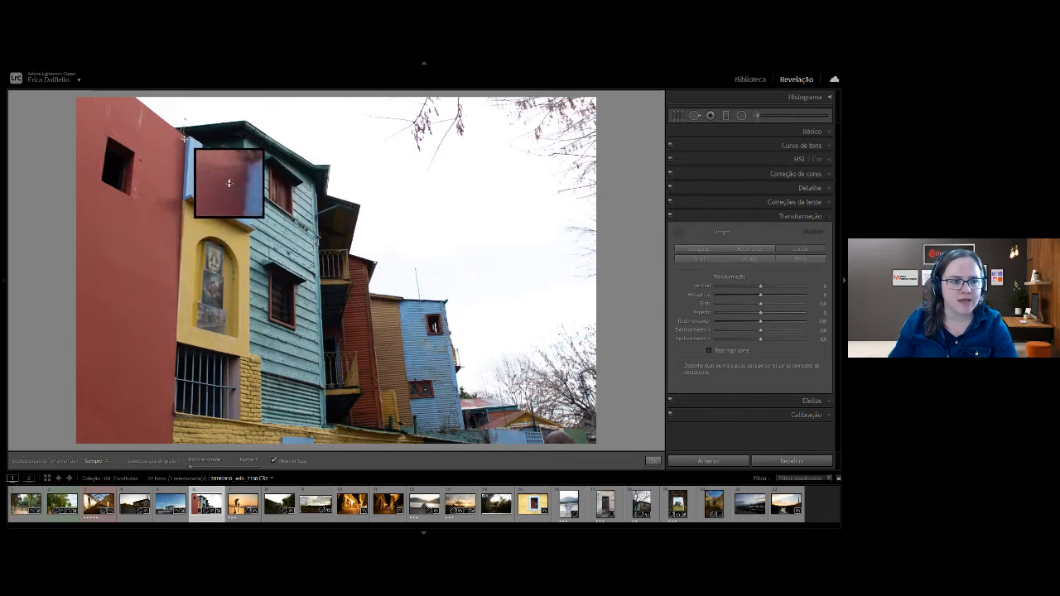
pyautogui.moveTo(187, 140)
pyautogui.mouseDown()
pyautogui.moveTo(150, 443)
pyautogui.moveTo(172, 438)
pyautogui.mouseUp()
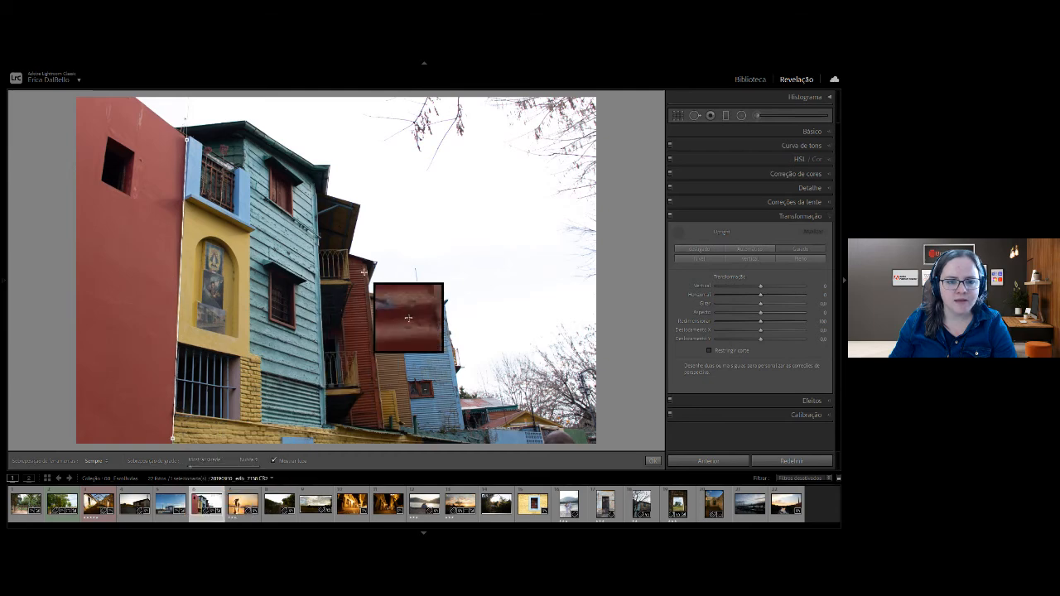
pyautogui.moveTo(445, 303); pyautogui.dragTo(465, 430)
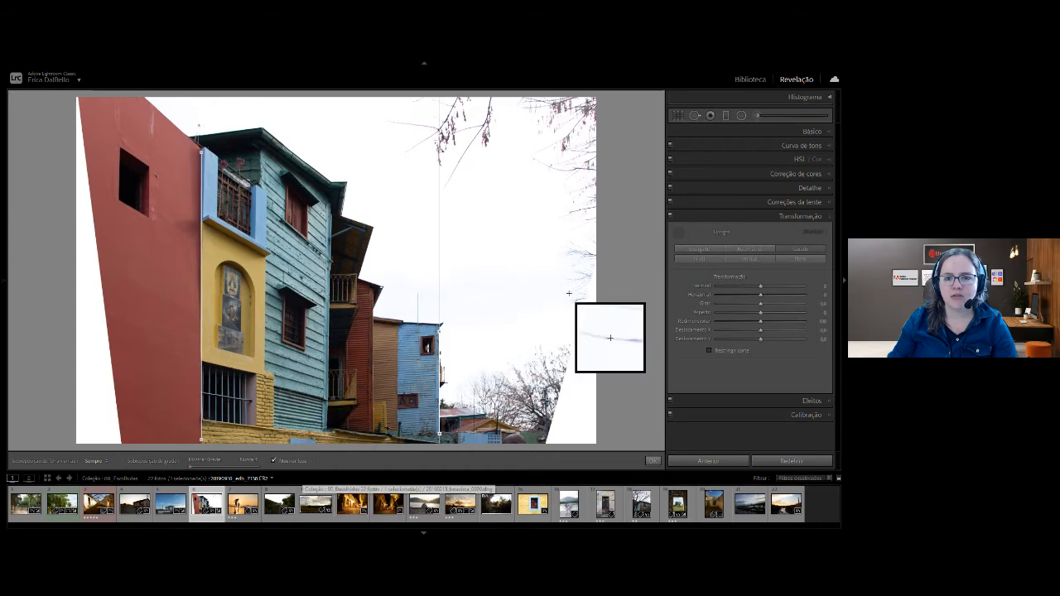
pyautogui.click(793, 217)
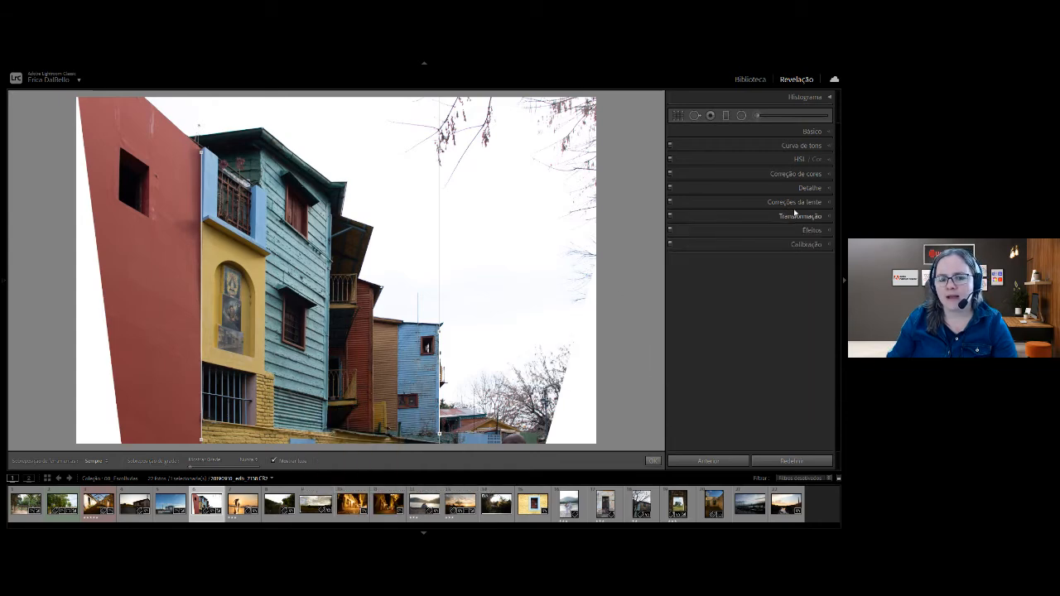
# Set the colorful houses photo's highlights to -100, shadows to about +47, clarity to about +8 and contrast to about +30.
pyautogui.click(809, 129)
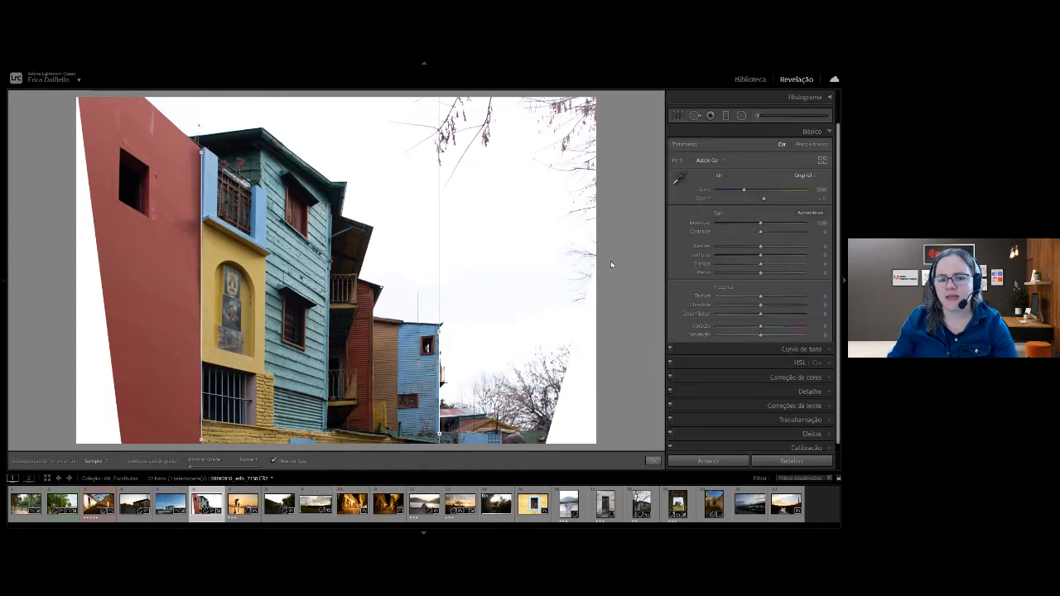
pyautogui.moveTo(747, 249); pyautogui.dragTo(696, 253)
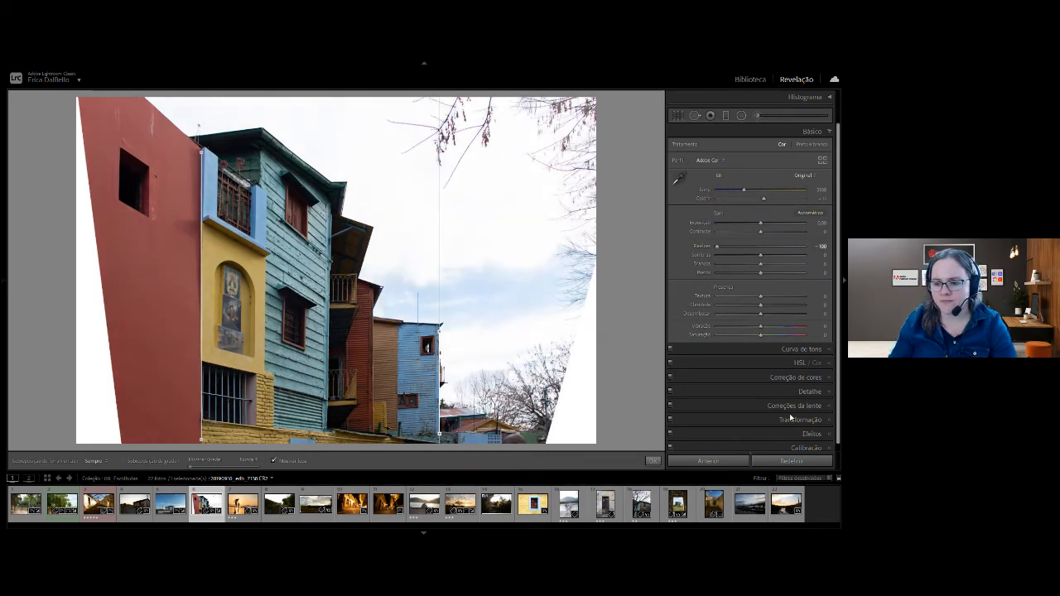
pyautogui.moveTo(764, 258); pyautogui.dragTo(783, 260)
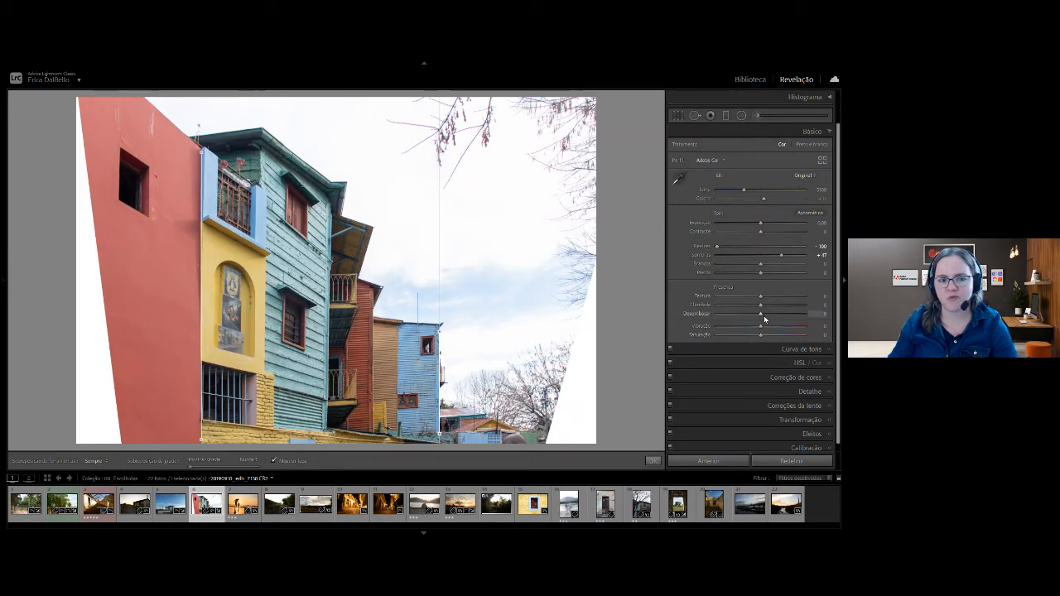
pyautogui.moveTo(763, 305); pyautogui.dragTo(767, 312)
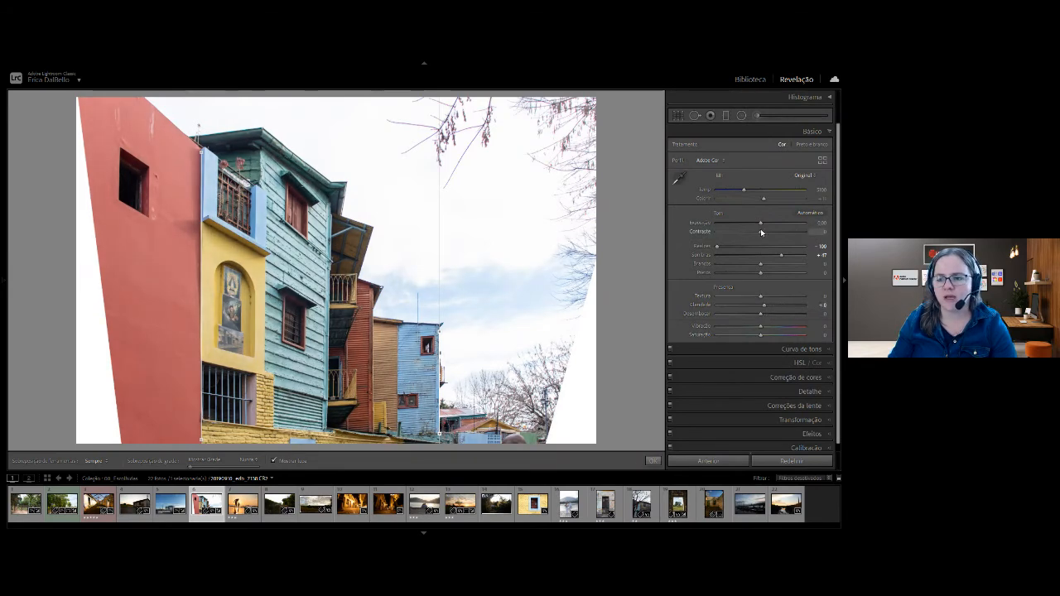
pyautogui.moveTo(762, 232); pyautogui.dragTo(775, 233)
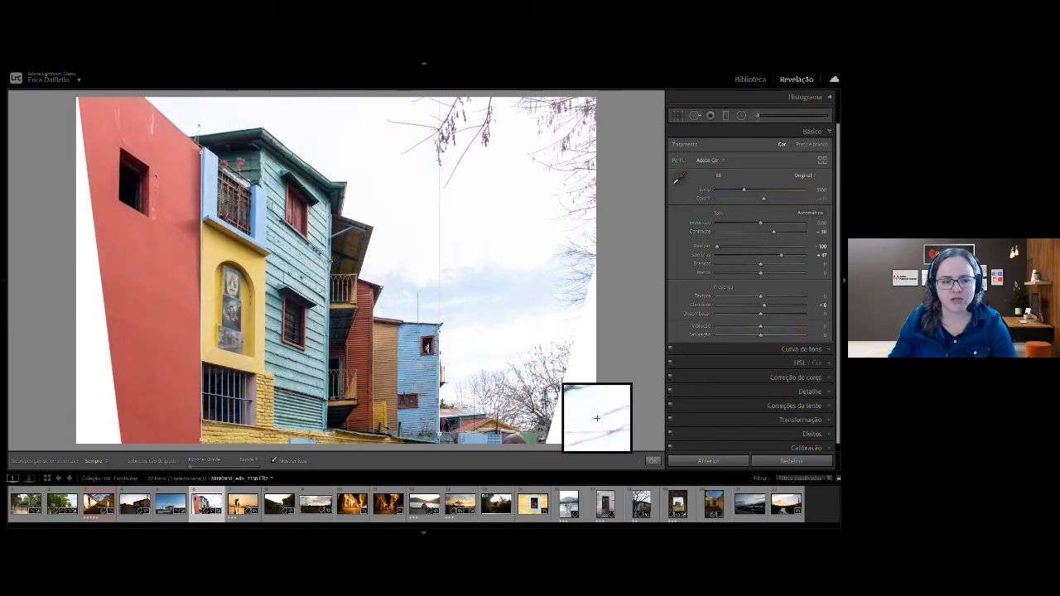
# Compare the colorful houses photo before and after its perspective and tone adjustments.
pyautogui.hotkey('ctrl', '=')
pyautogui.hotkey('ctrl', '-')
pyautogui.press('\\')
pyautogui.press('\\')
pyautogui.press('\\')
pyautogui.press('\\')
pyautogui.press('\\')
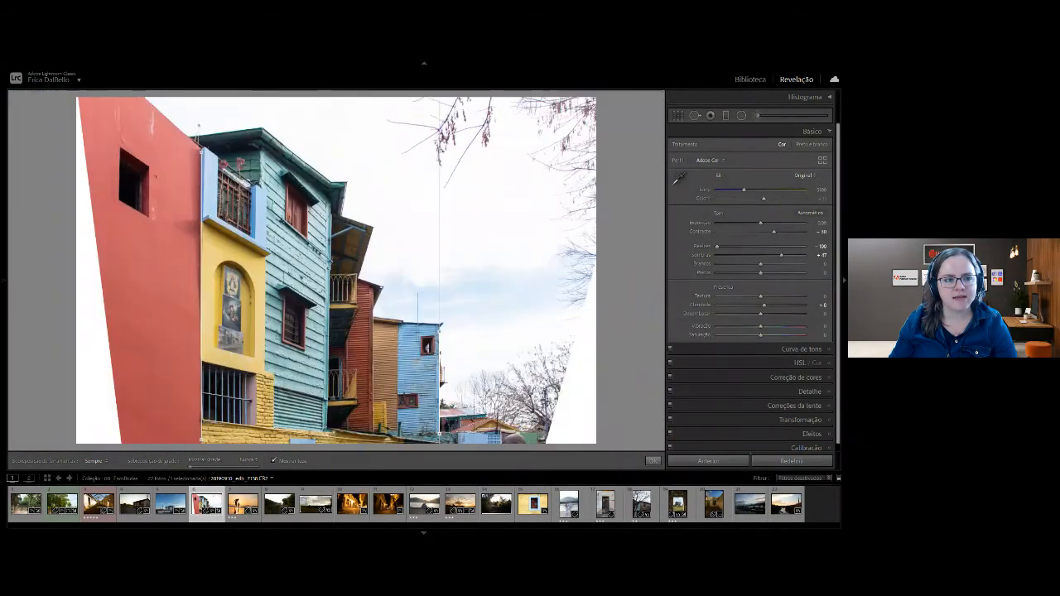
pyautogui.press('\\')
pyautogui.press('\\')
pyautogui.press('\\')
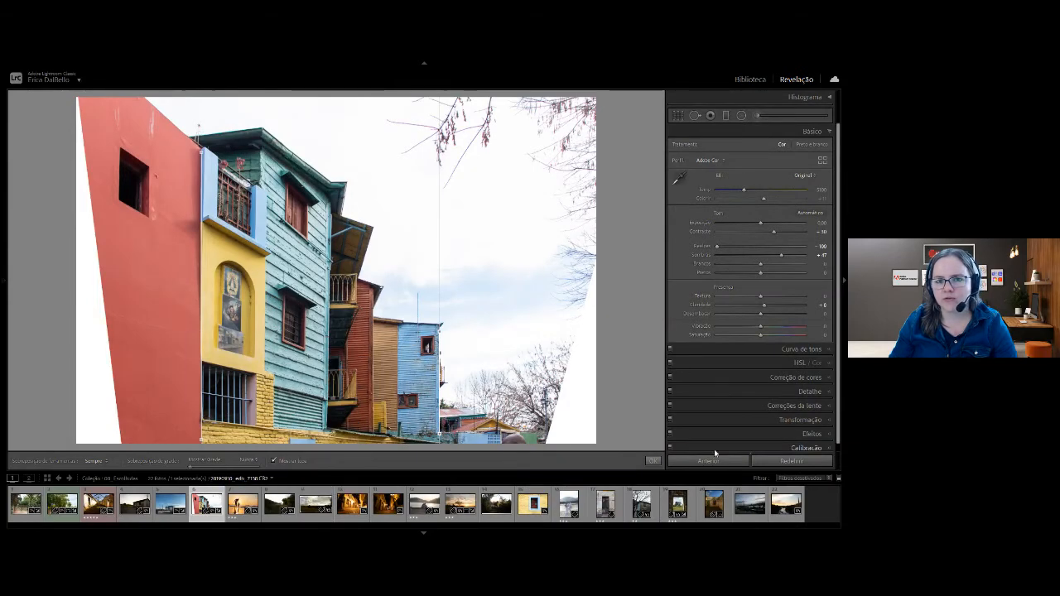
# Enable chromatic aberration removal in the colorful houses photo's lens corrections.
pyautogui.click(772, 407)
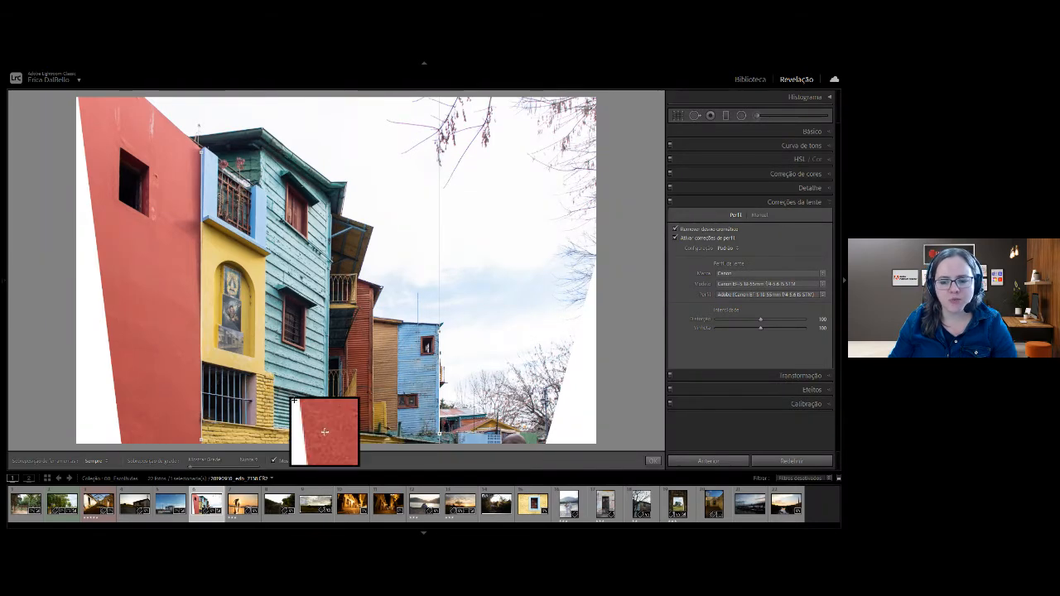
# Send the colorful houses photo from the library grid to Adobe Photoshop 2021 for editing.
pyautogui.press('g')
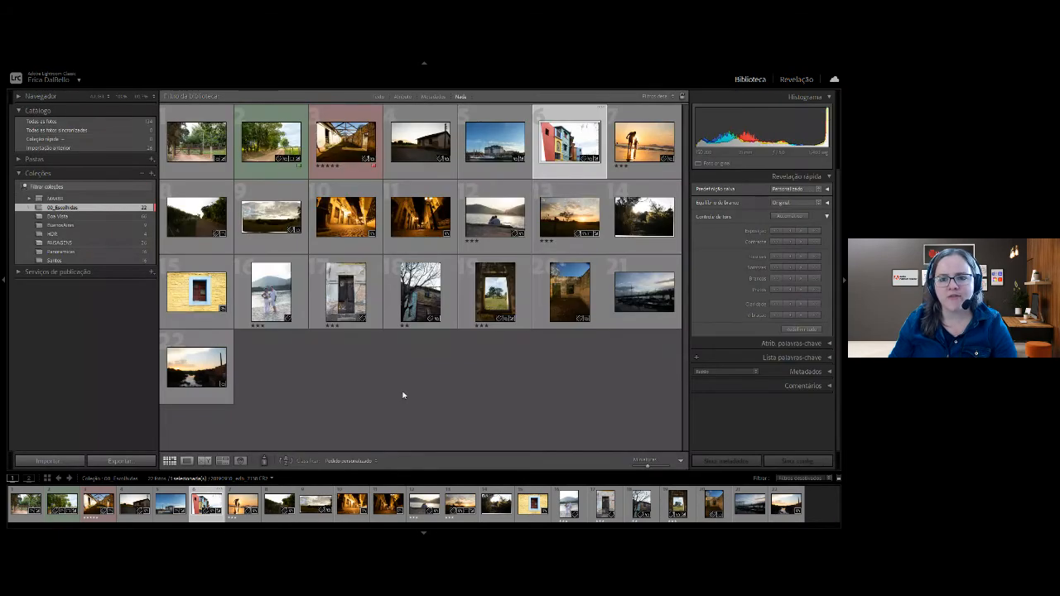
pyautogui.rightClick(567, 139)
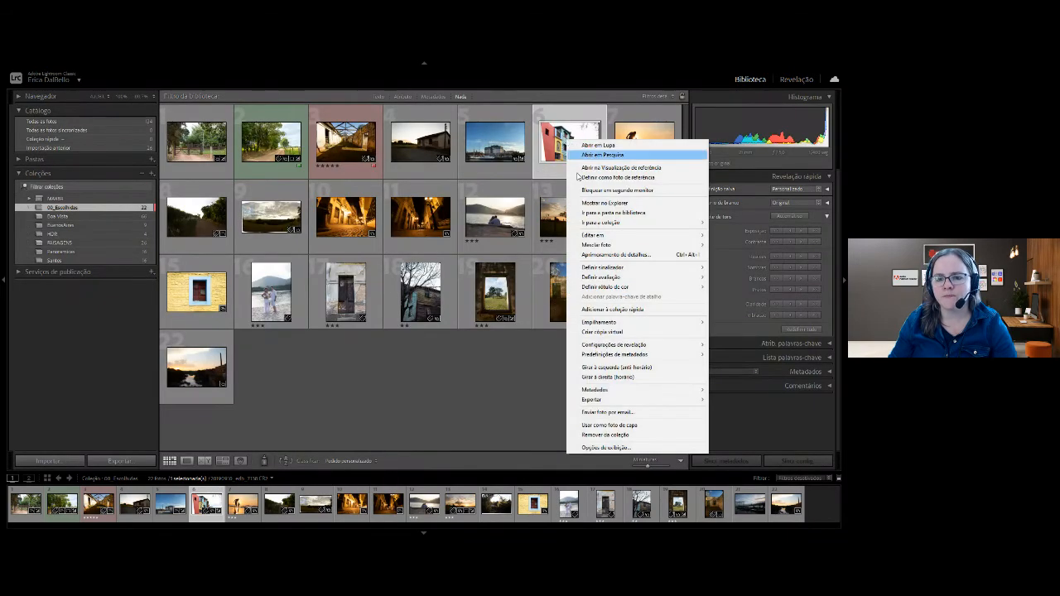
pyautogui.moveTo(586, 237)
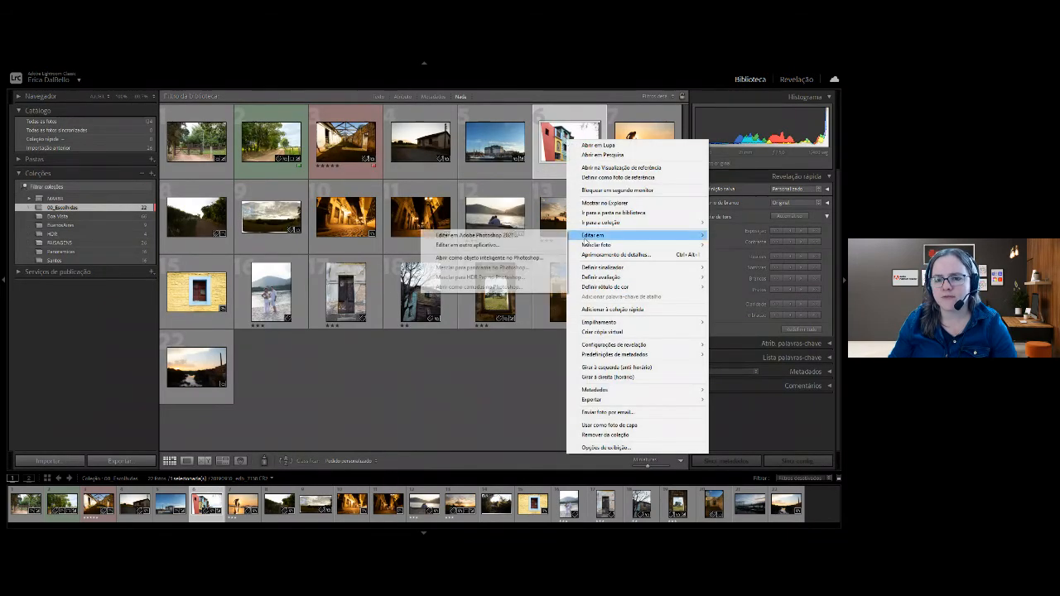
pyautogui.click(537, 237)
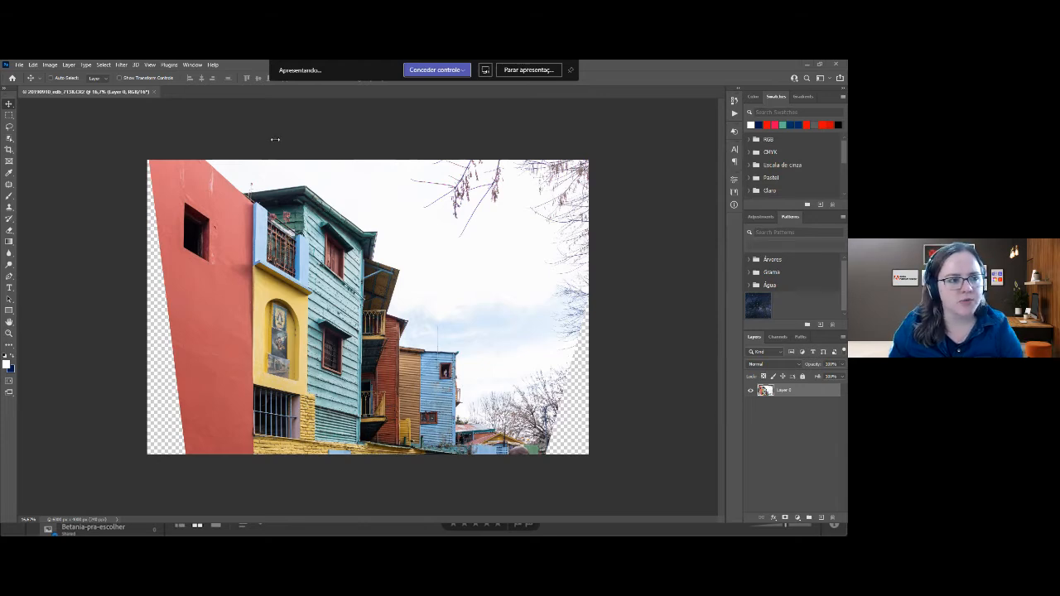
# Outline the empty transparent wedge along the red wall's outer edge with the Polygonal Lasso tool.
pyautogui.click(9, 128)
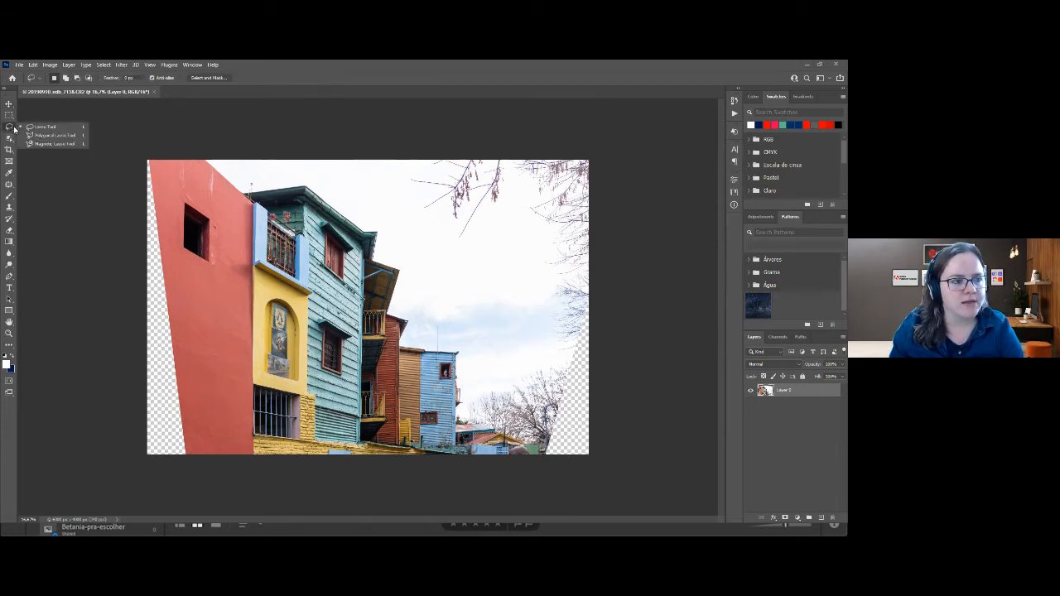
pyautogui.click(37, 136)
pyautogui.click(149, 159)
pyautogui.click(197, 490)
pyautogui.click(120, 454)
pyautogui.click(132, 152)
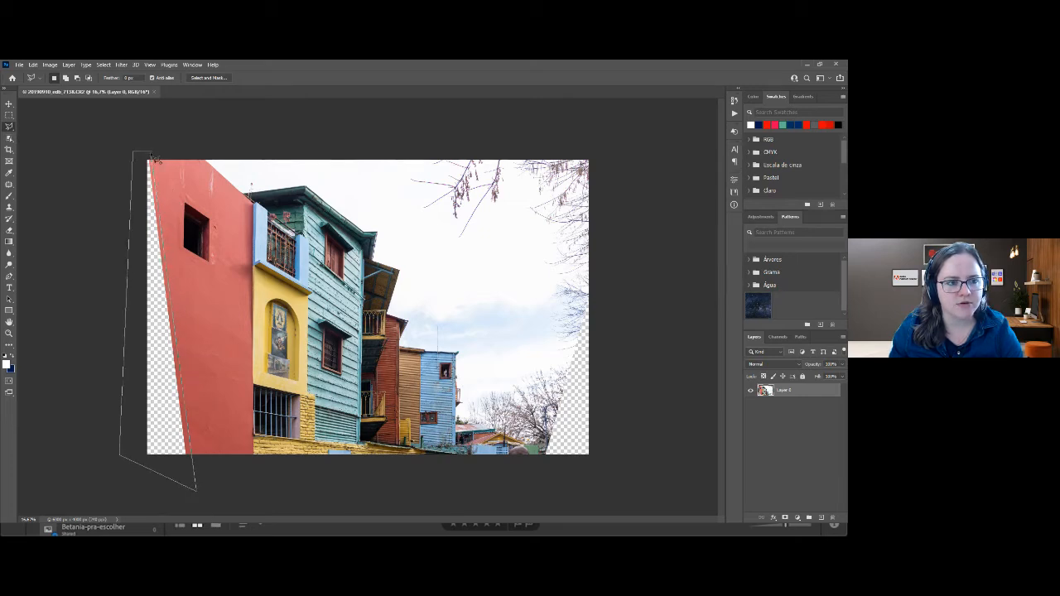
pyautogui.click(151, 158)
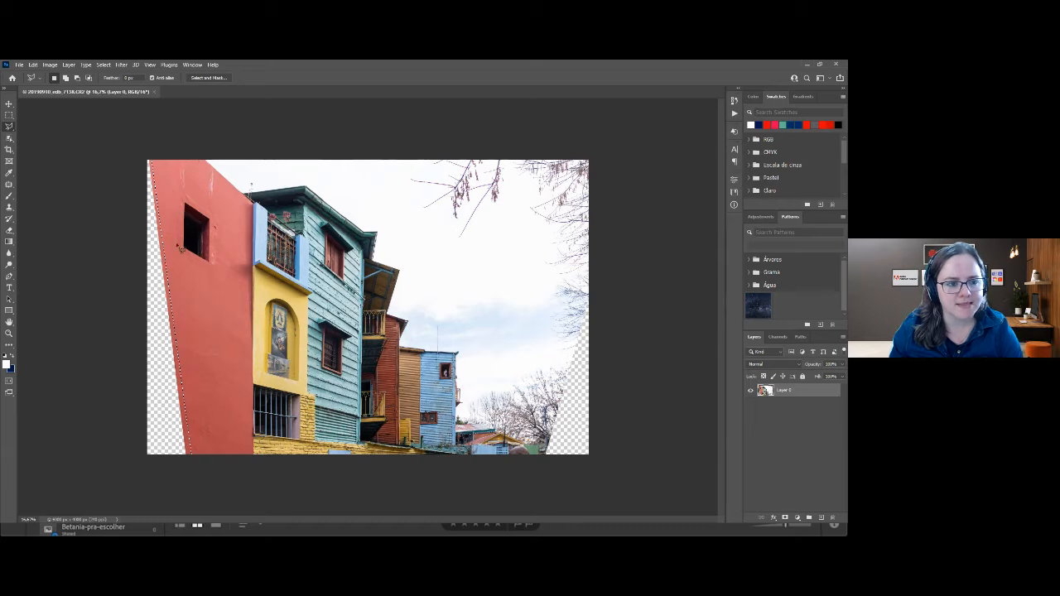
# Start Content-Aware Fill and exclude the red wall's window surround and lower inner edge from sampling with a smaller brush.
pyautogui.click(51, 65)
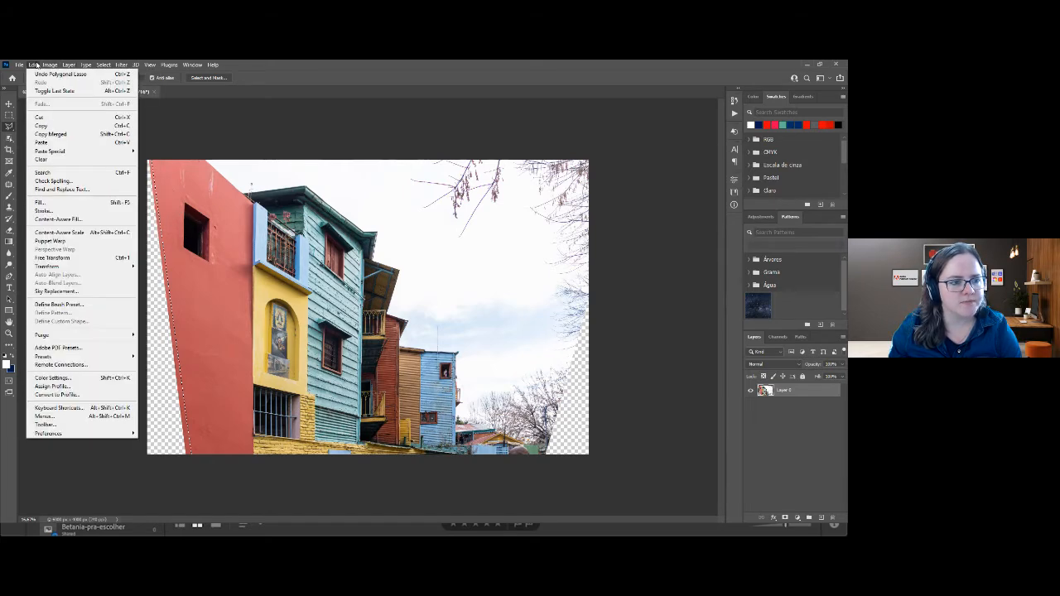
pyautogui.click(58, 219)
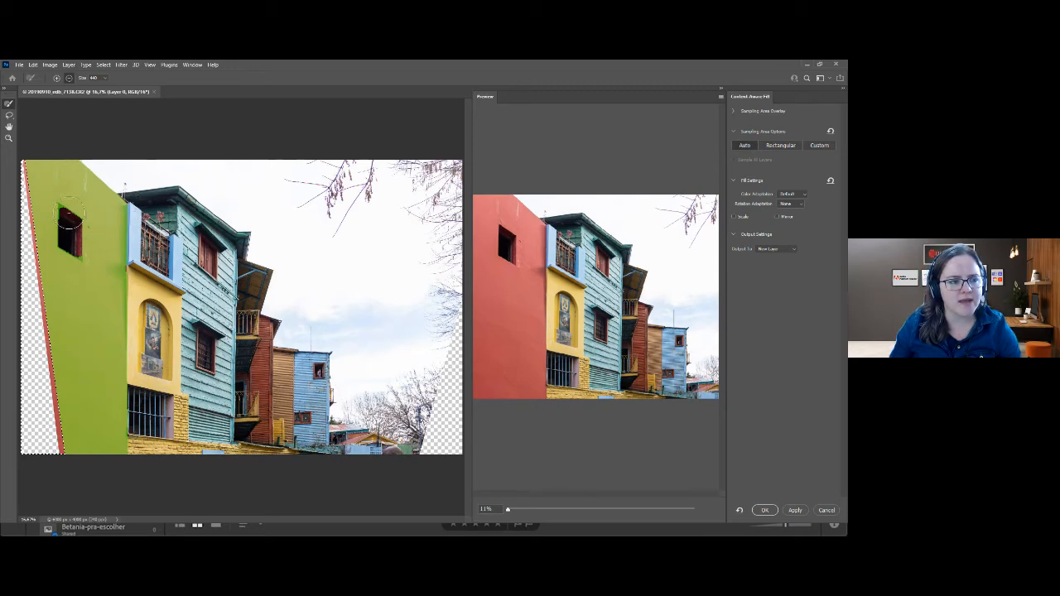
pyautogui.press('[')
pyautogui.press('[')
pyautogui.press('[')
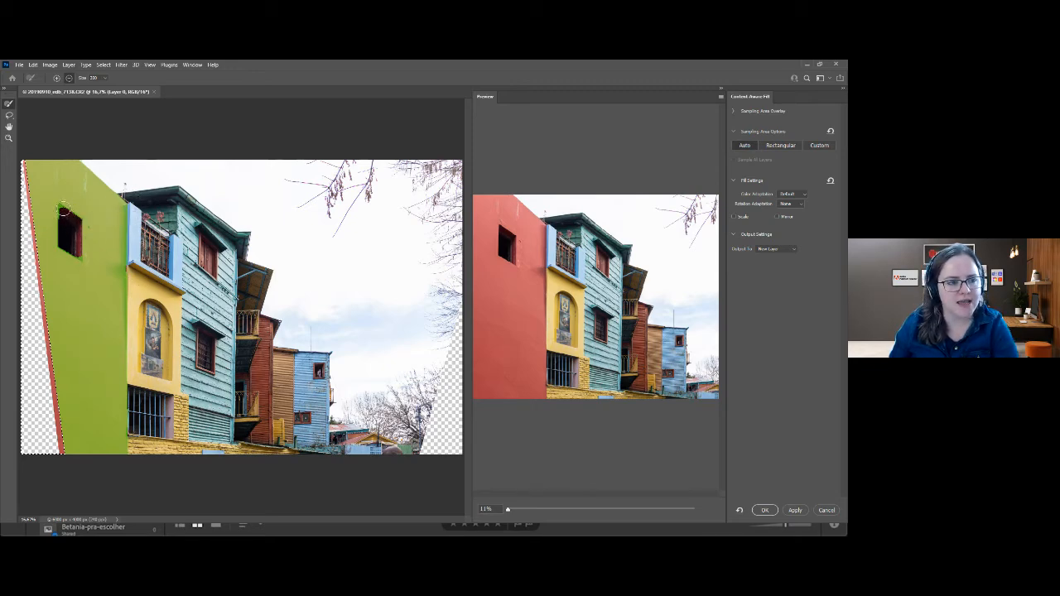
pyautogui.moveTo(63, 209)
pyautogui.mouseDown()
pyautogui.moveTo(80, 223)
pyautogui.moveTo(79, 248)
pyautogui.moveTo(60, 250)
pyautogui.moveTo(60, 217)
pyautogui.mouseUp()
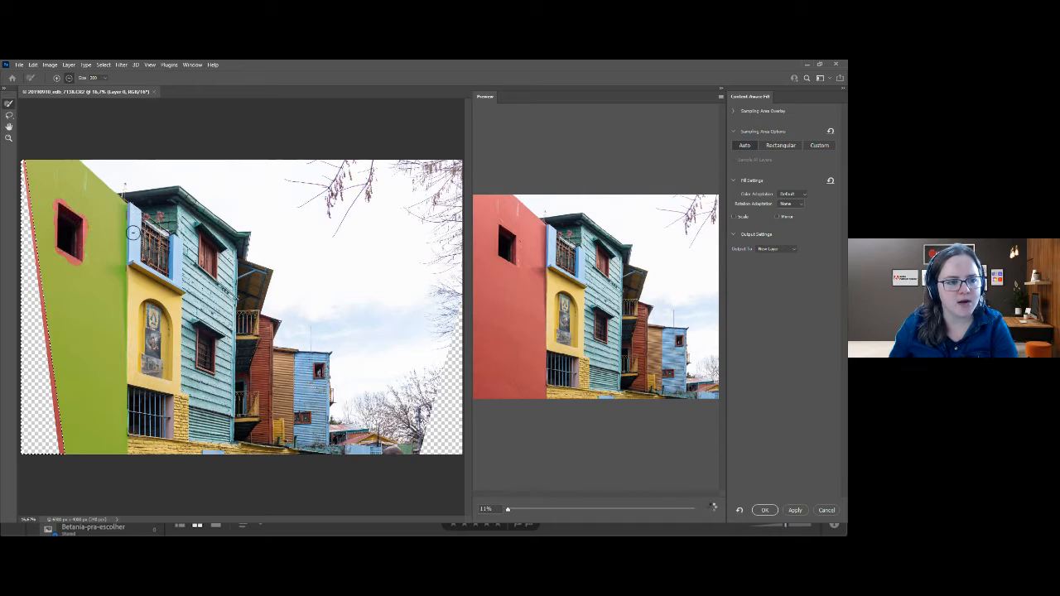
pyautogui.moveTo(129, 358); pyautogui.dragTo(130, 464)
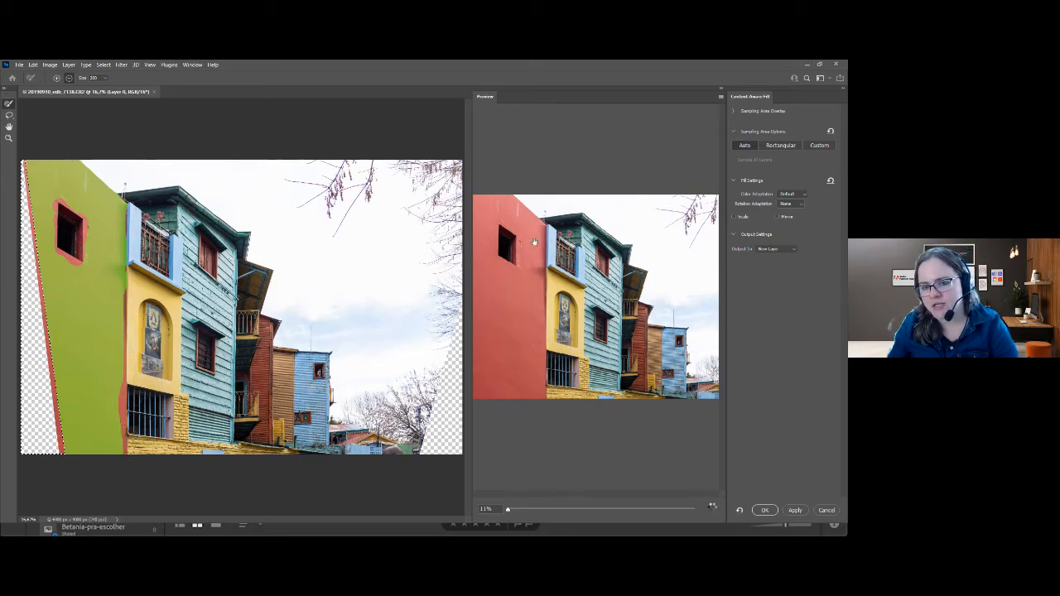
# Add the red wall's window and the small patch above it to the fill area and output the fill to a new layer.
pyautogui.click(8, 116)
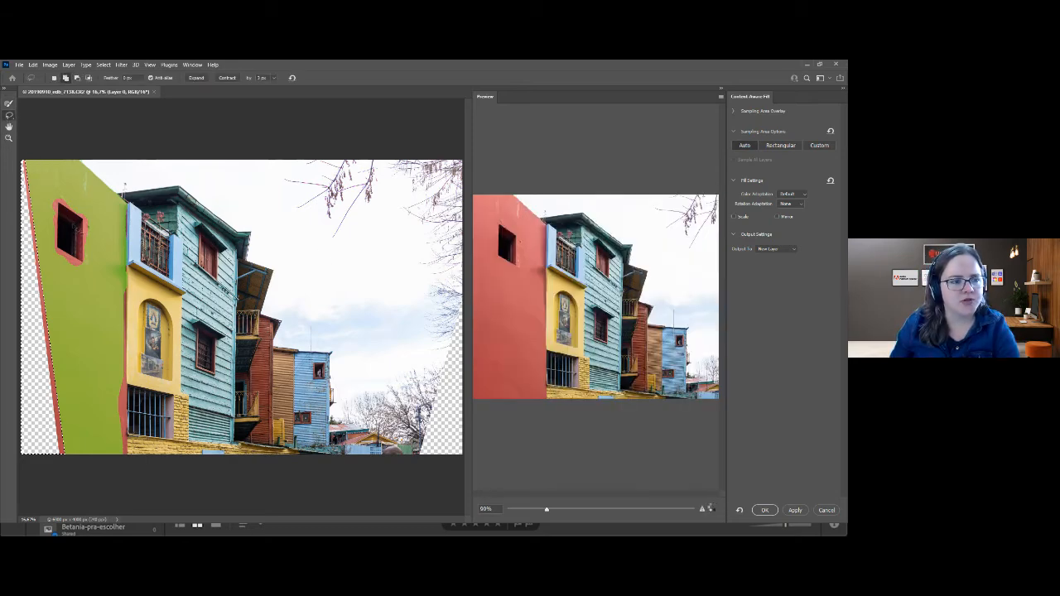
pyautogui.moveTo(62, 204)
pyautogui.mouseDown()
pyautogui.moveTo(58, 262)
pyautogui.moveTo(87, 272)
pyautogui.moveTo(95, 231)
pyautogui.moveTo(62, 204)
pyautogui.mouseUp()
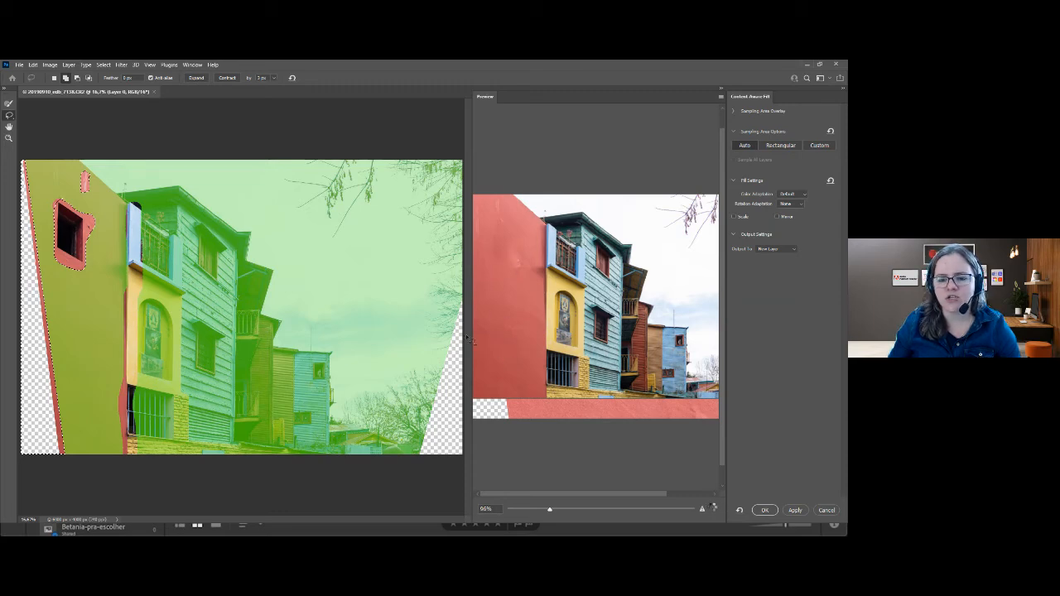
pyautogui.moveTo(416, 290); pyautogui.dragTo(343, 267)
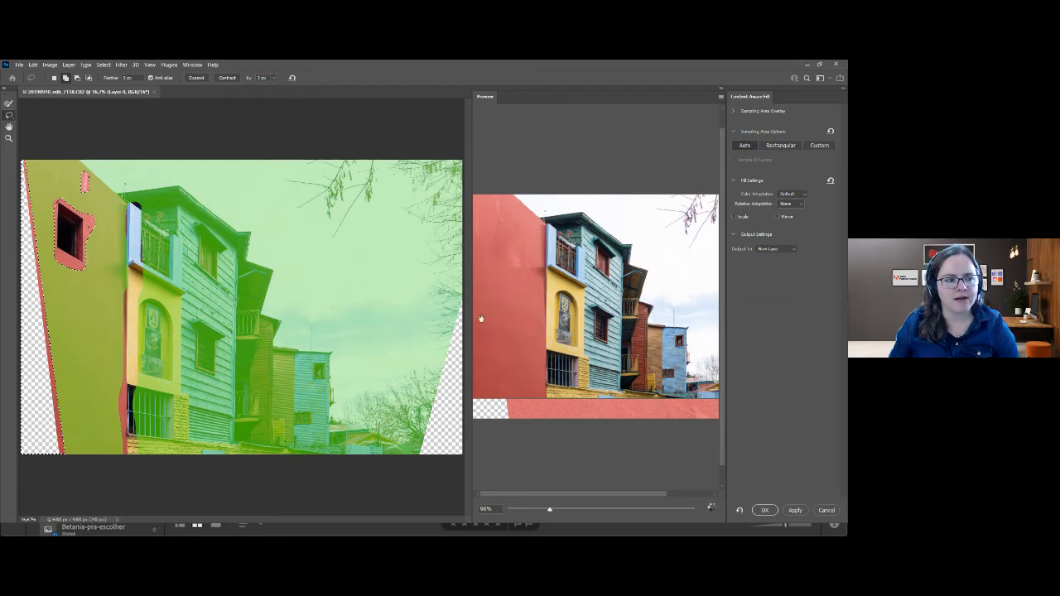
pyautogui.click(763, 511)
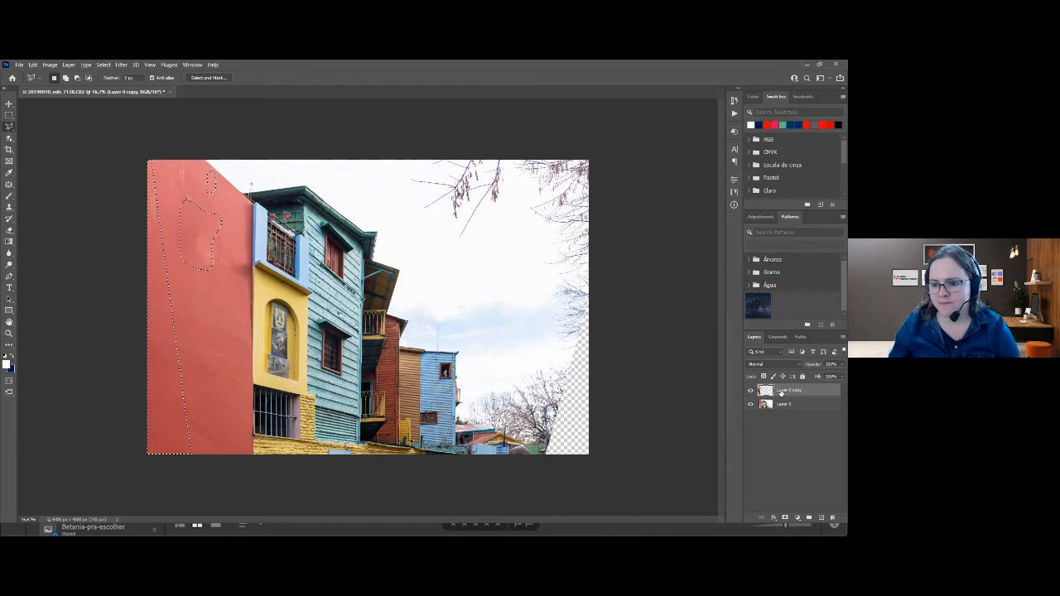
# Merge the fill layer with the photo layer and clear the selection.
pyautogui.click(782, 406)
pyautogui.hotkey('ctrl', 'e')
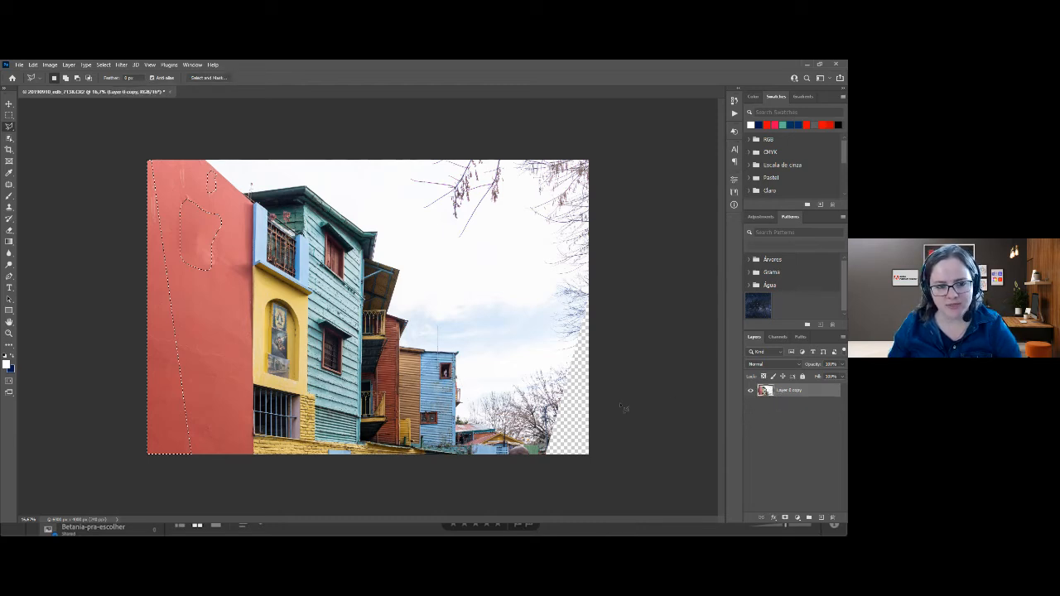
pyautogui.hotkey('ctrl', 'd')
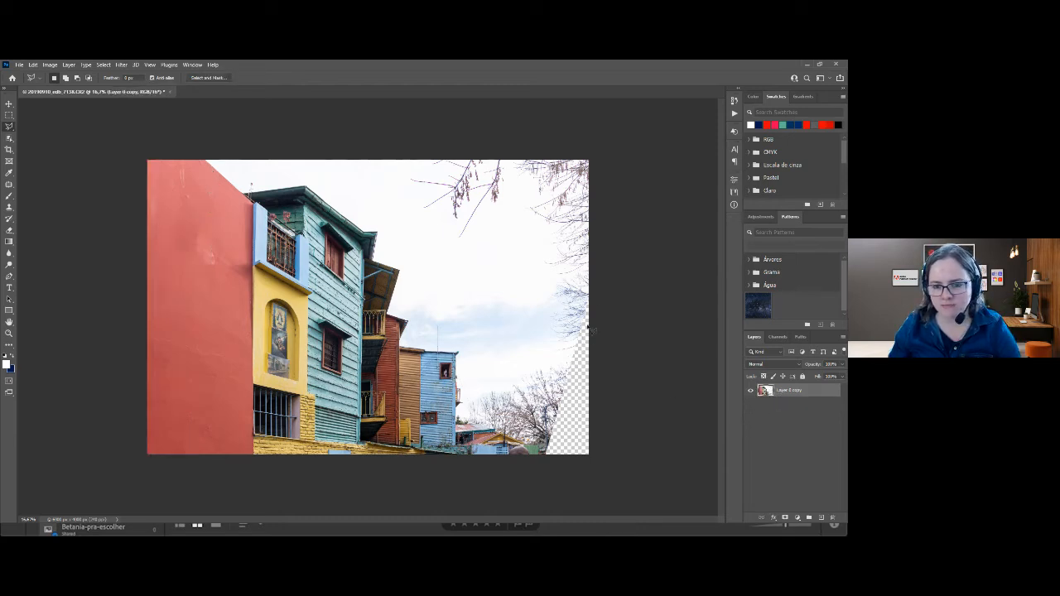
# Select the empty wedge beside the bare trees with the Polygonal Lasso and content-aware fill it onto a new layer.
pyautogui.click(588, 303)
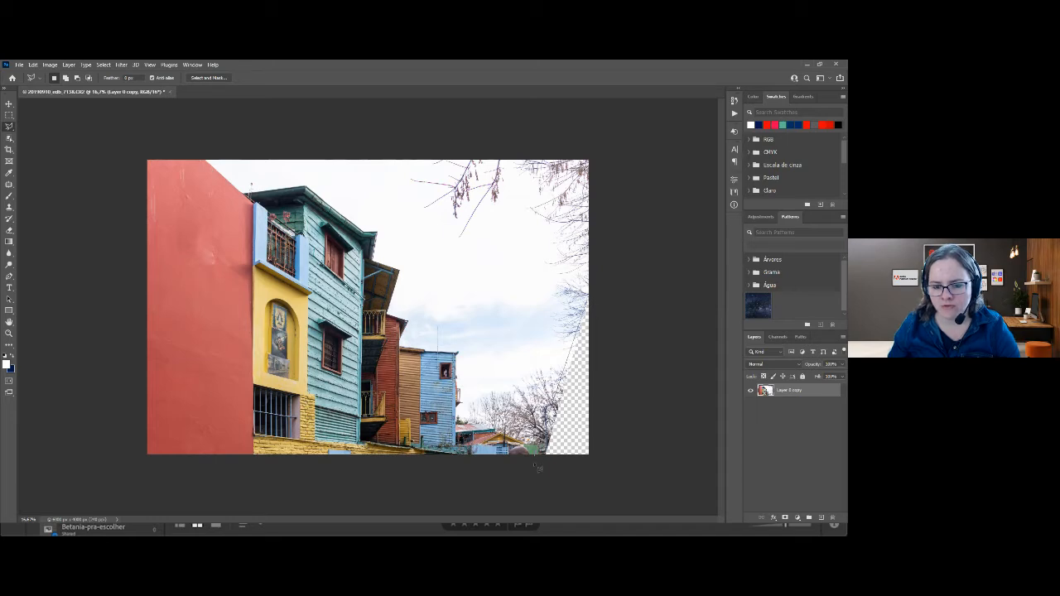
pyautogui.click(597, 466)
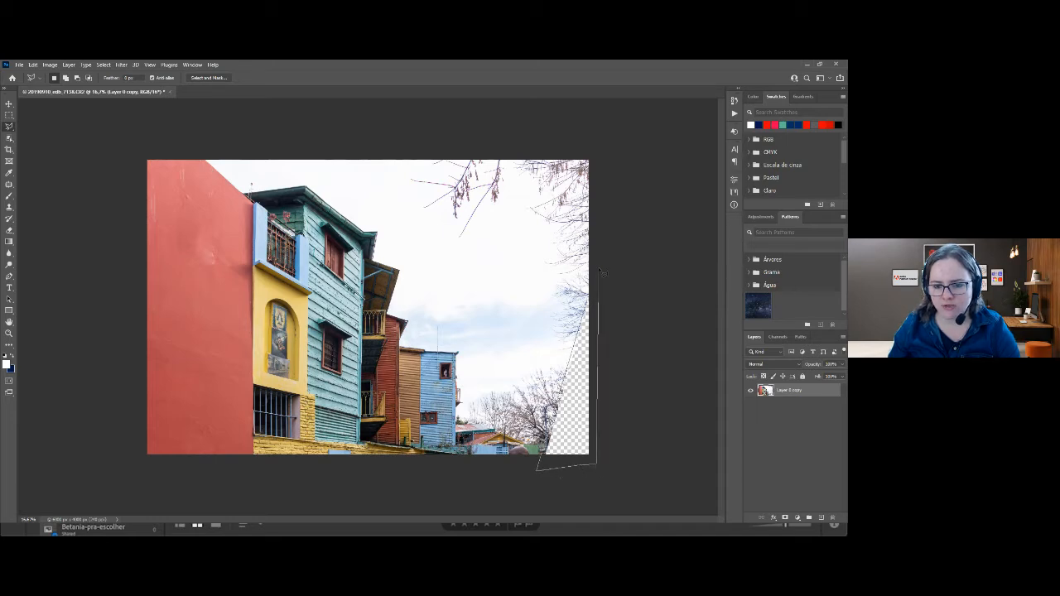
pyautogui.click(593, 303)
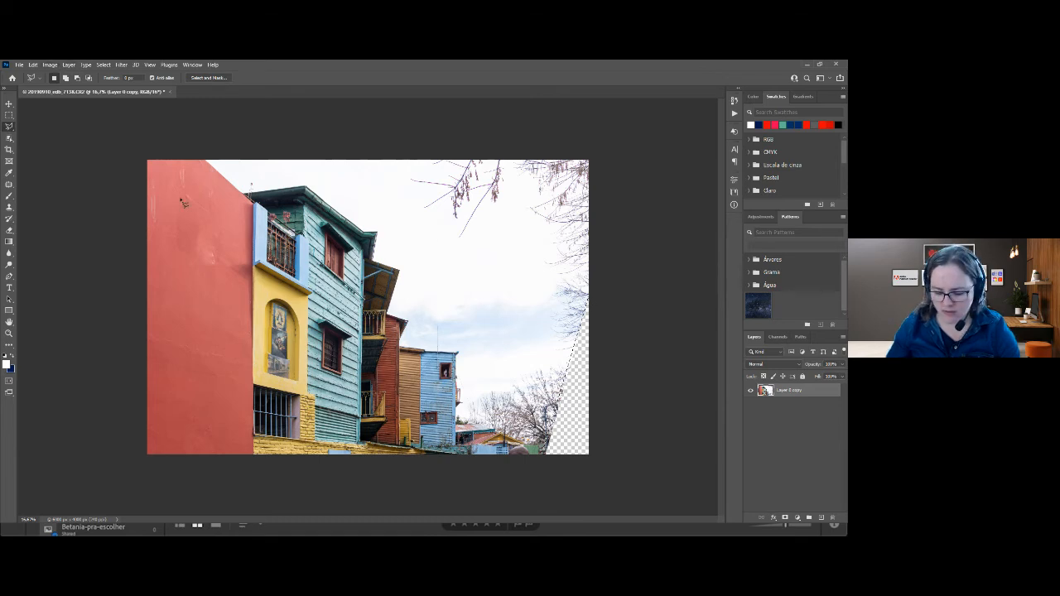
pyautogui.click(32, 64)
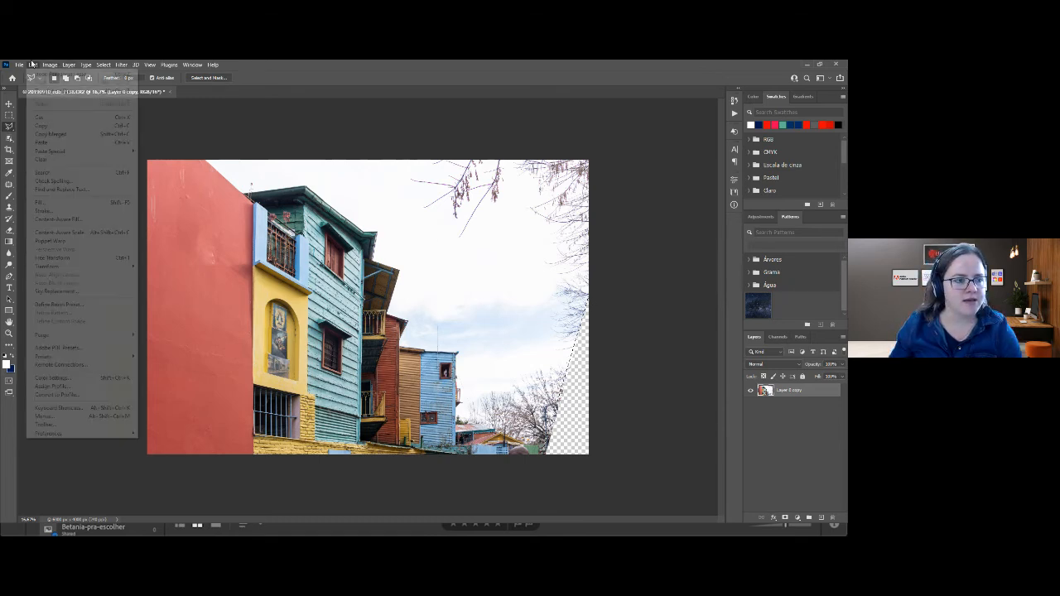
pyautogui.click(79, 220)
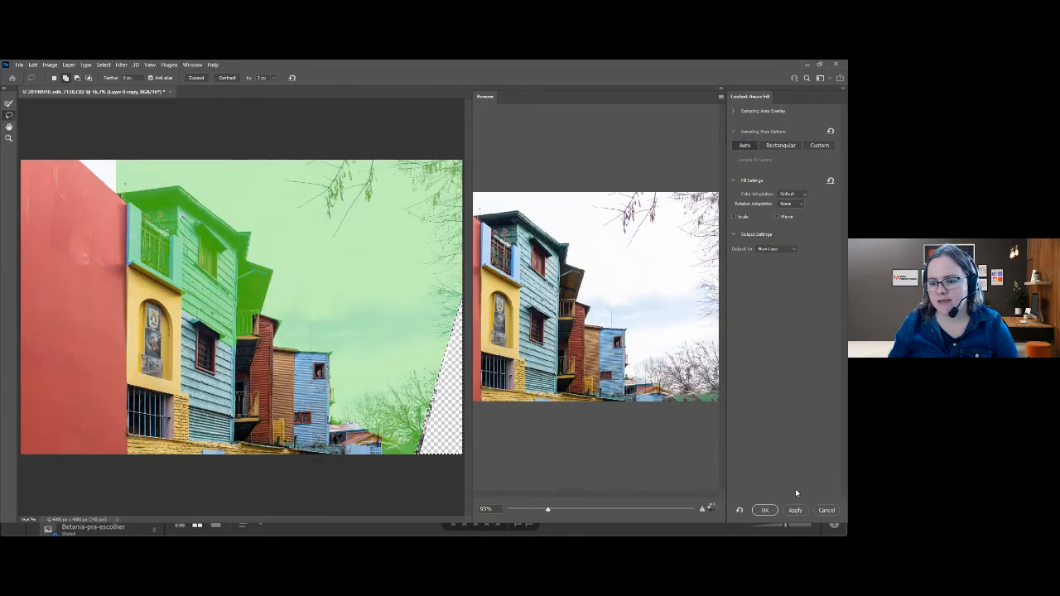
pyautogui.click(763, 511)
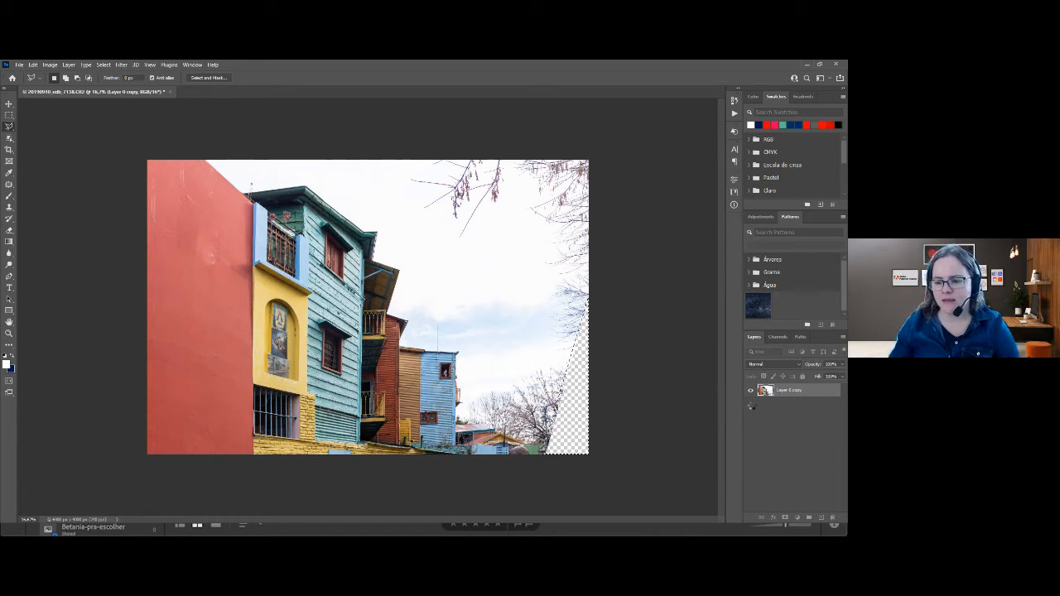
# Flatten the filled image and photo layers into a single background layer.
pyautogui.keyDown('shift'); pyautogui.click(787, 406); pyautogui.keyUp('shift')
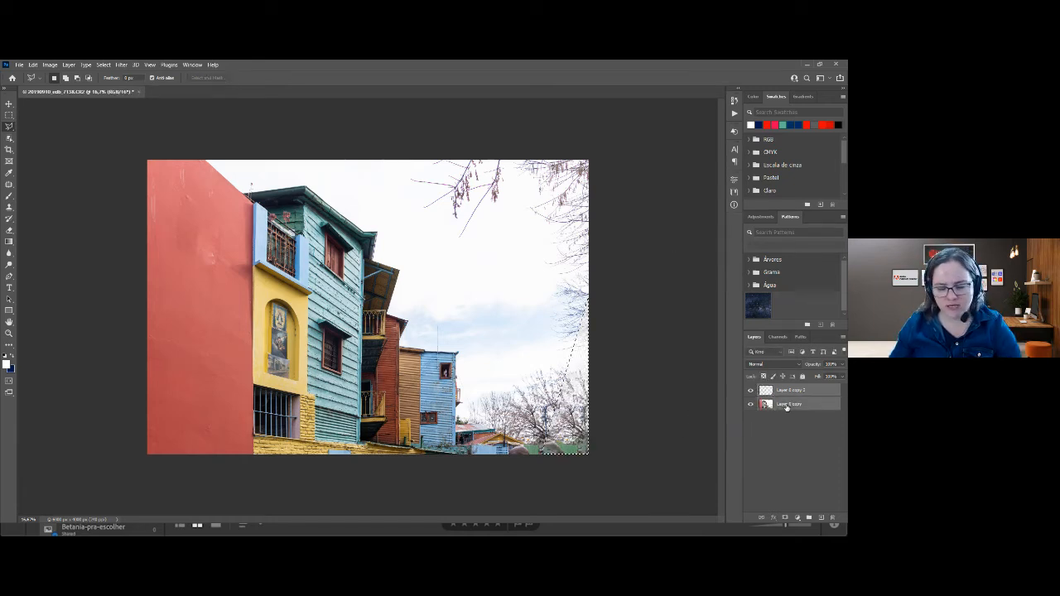
pyautogui.rightClick(786, 403)
pyautogui.click(748, 426)
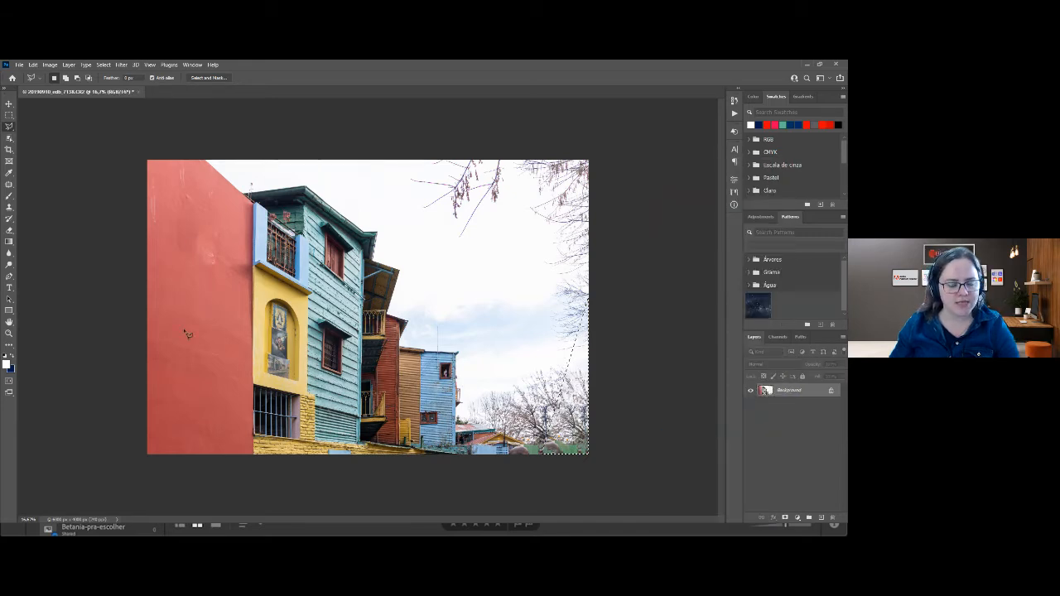
# Save and close the retouched houses photo, and switch back to Lightroom Classic.
pyautogui.hotkey('ctrl', 's')
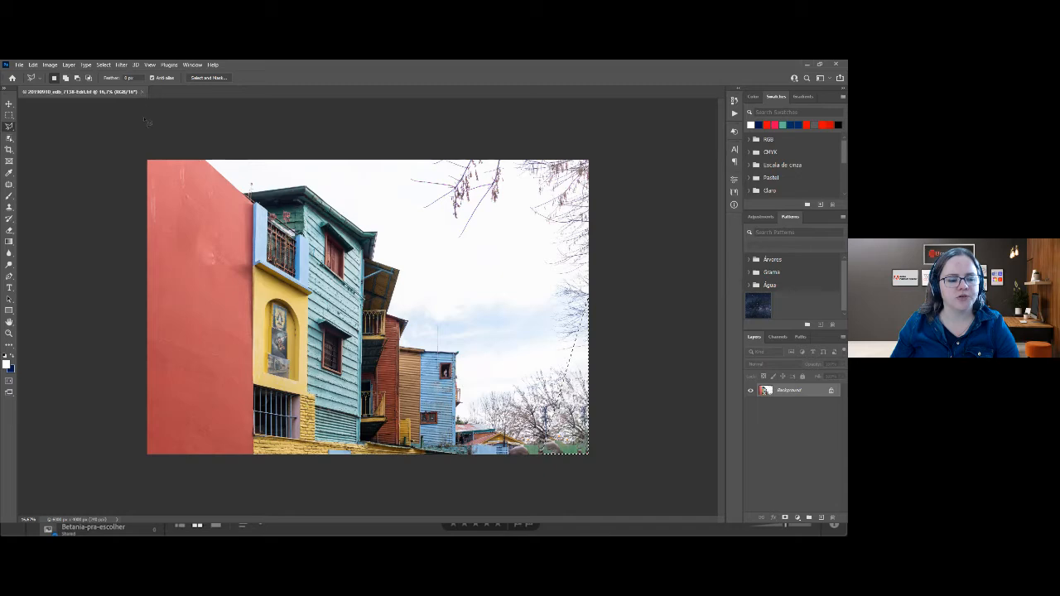
pyautogui.click(141, 91)
pyautogui.hotkey('alt', 'Tab')
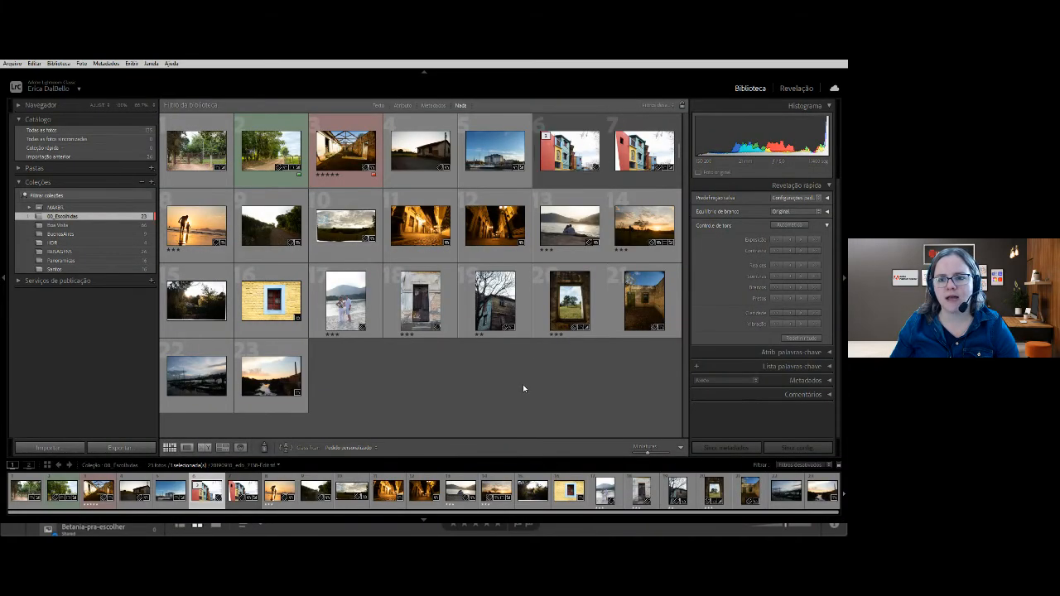
# Compare the retouched colorful houses photo with its unfilled raw version at full view, and return to the grid.
pyautogui.doubleClick(560, 154)
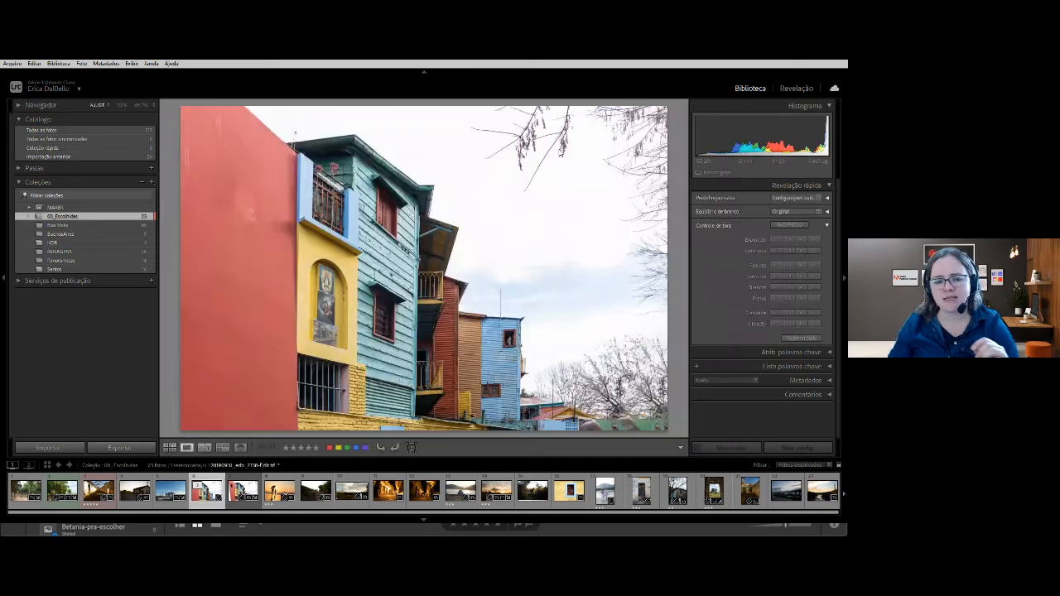
pyautogui.press('Right')
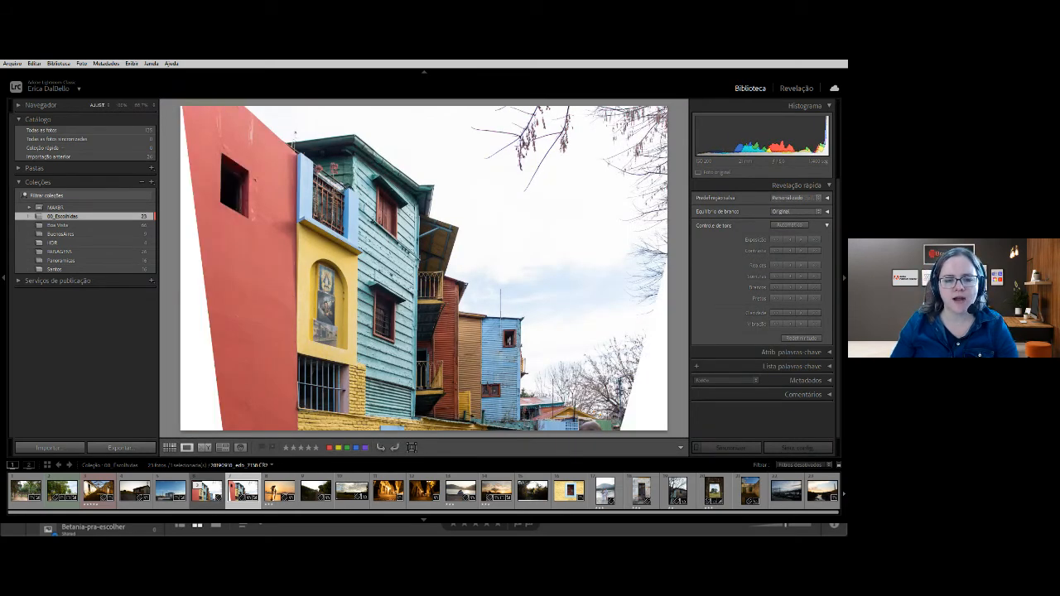
pyautogui.press('Left')
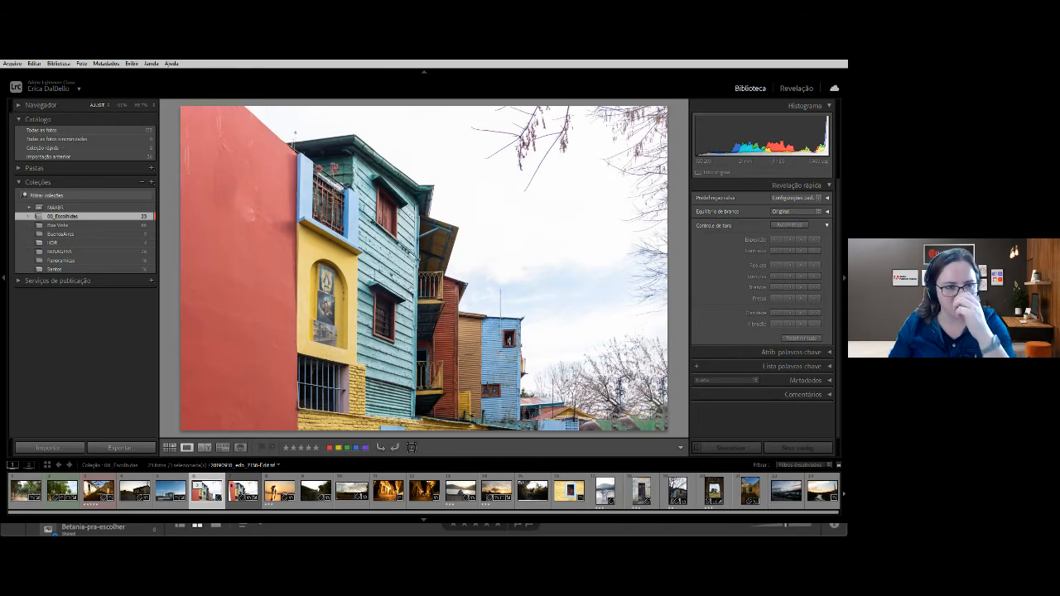
pyautogui.press('Right')
pyautogui.press('Left')
pyautogui.press('Right')
pyautogui.press('Left')
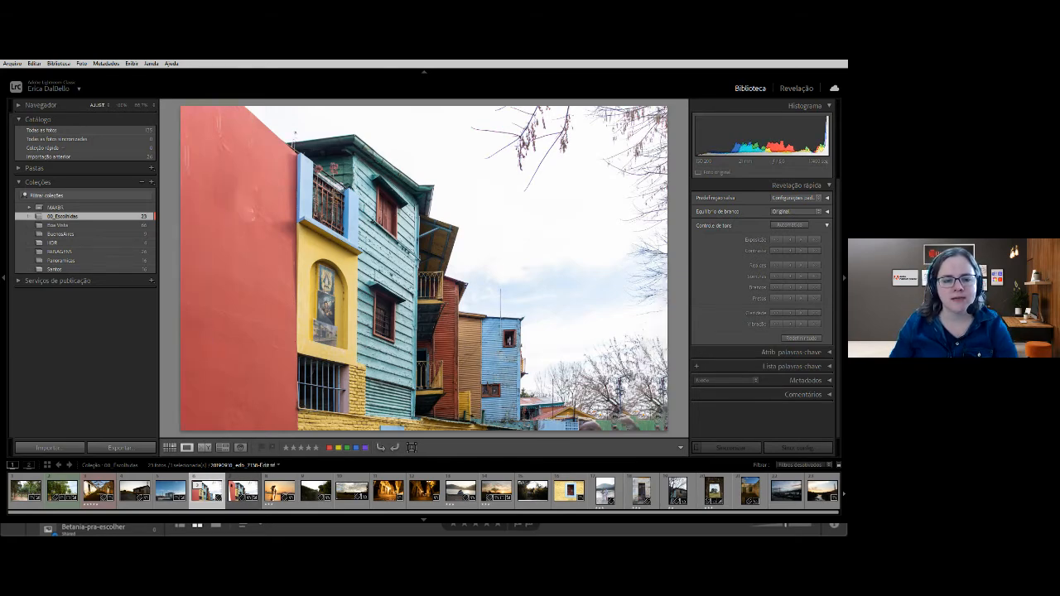
pyautogui.press('Right')
pyautogui.press('Left')
pyautogui.press('g')
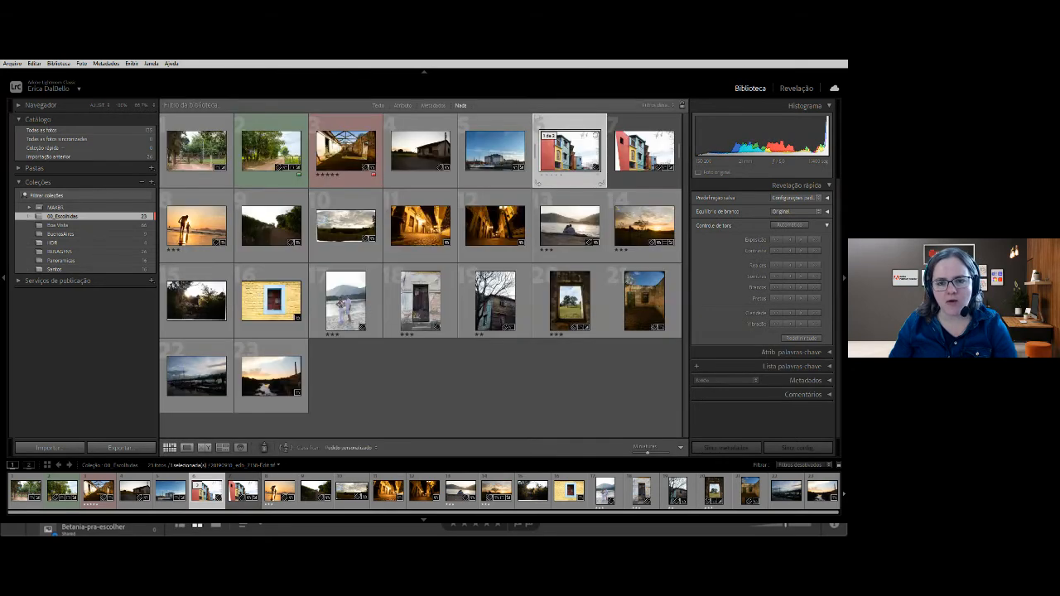
# Open the raw version of the colorful houses photo for developing and reset all its adjustments.
pyautogui.press('Right')
pyautogui.press('d')
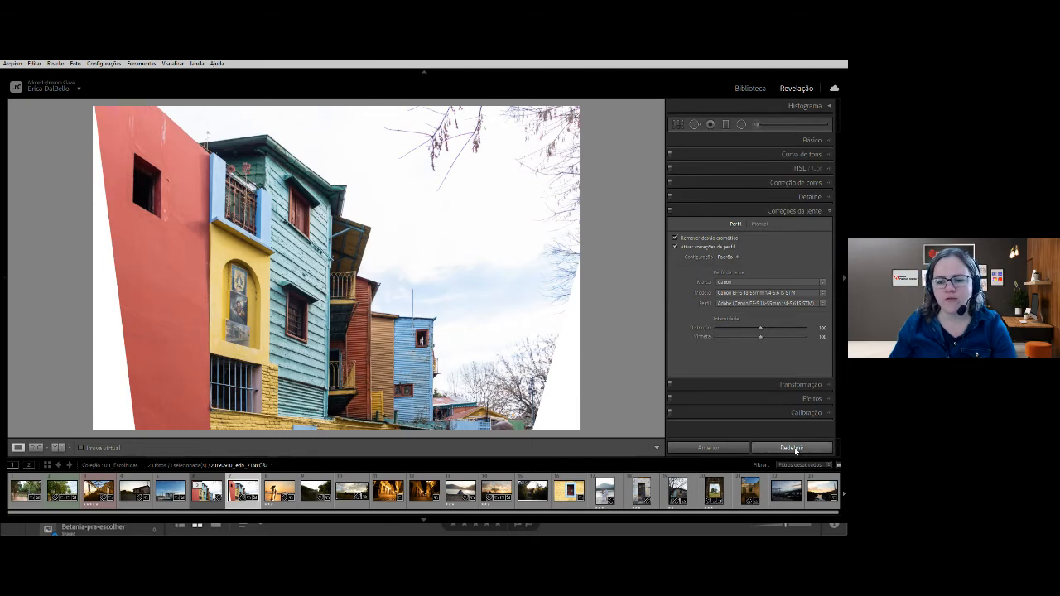
pyautogui.click(793, 448)
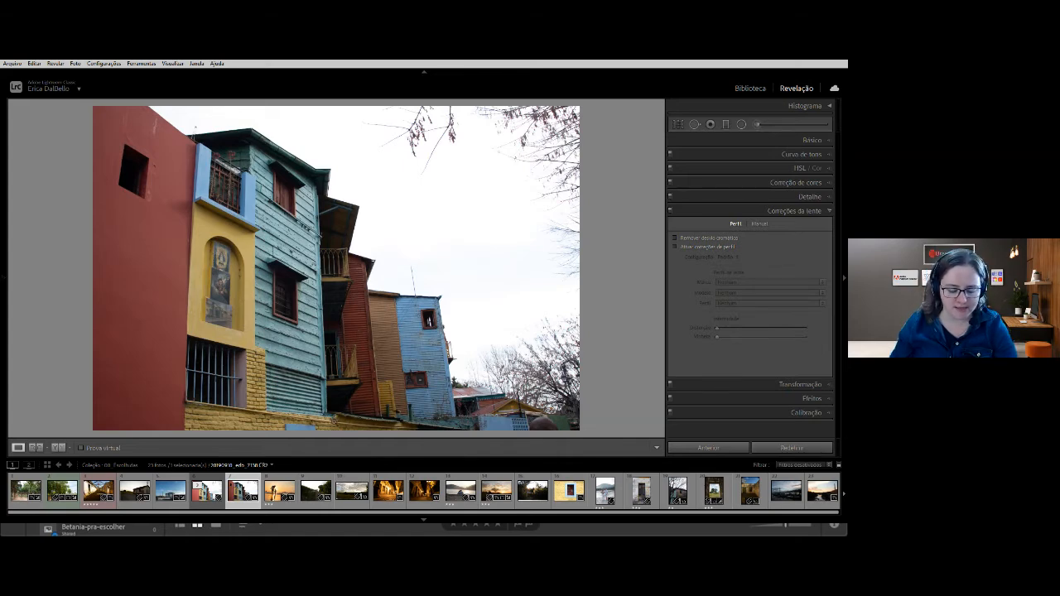
# Return from developing to the library's photo grid and cycle through the open application windows.
pyautogui.press('g')
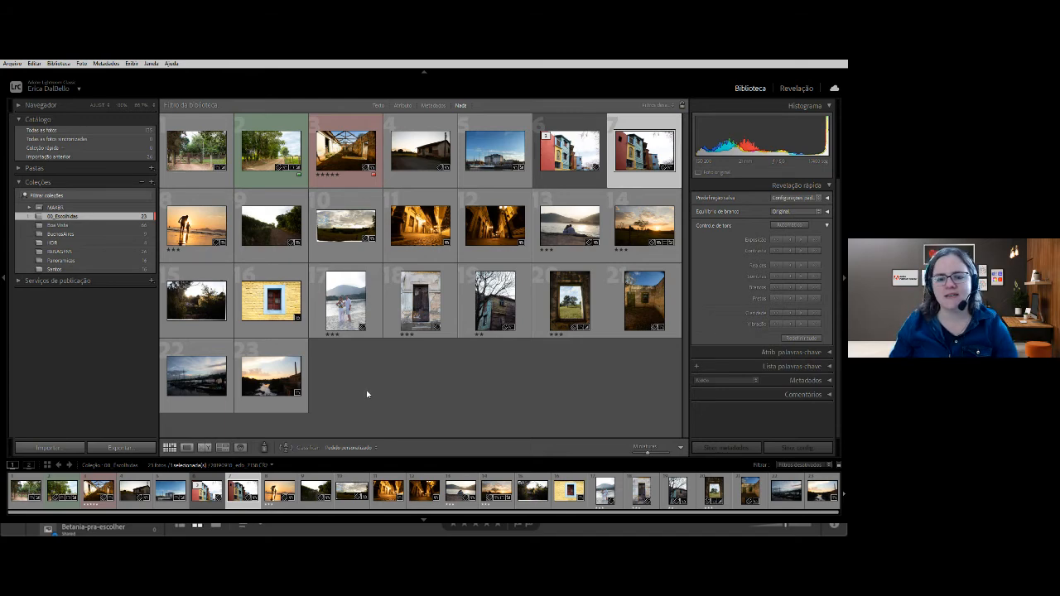
pyautogui.hotkey('alt', 'Tab')
pyautogui.press('Tab')
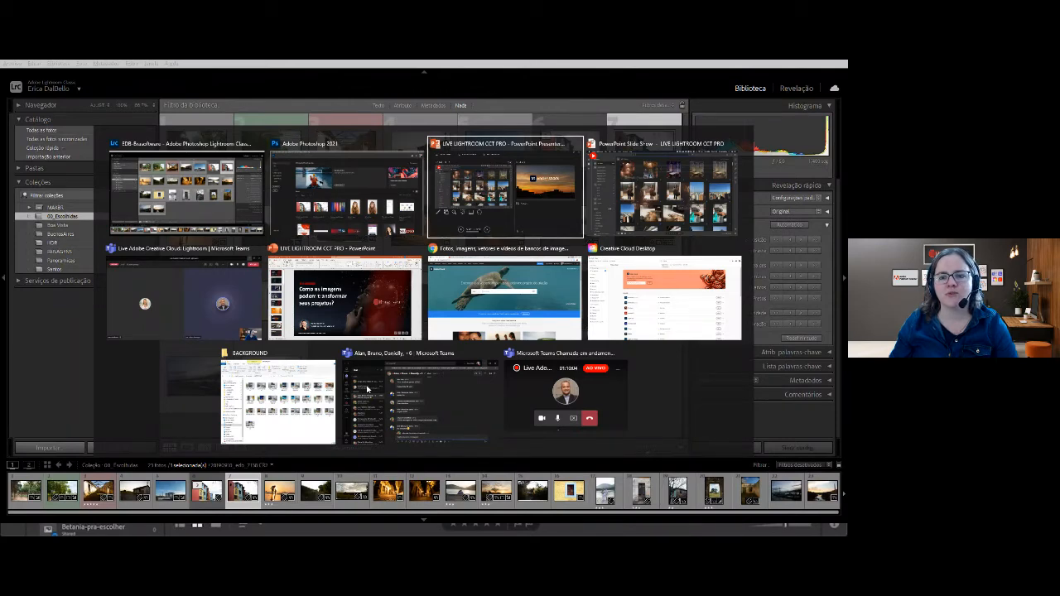
pyautogui.press('Tab')
pyautogui.press('Tab')
pyautogui.press('Tab')
pyautogui.press('Tab')
pyautogui.press('Tab')
pyautogui.press('Tab')
pyautogui.press('Tab')
pyautogui.press('Tab')
pyautogui.press('Tab')
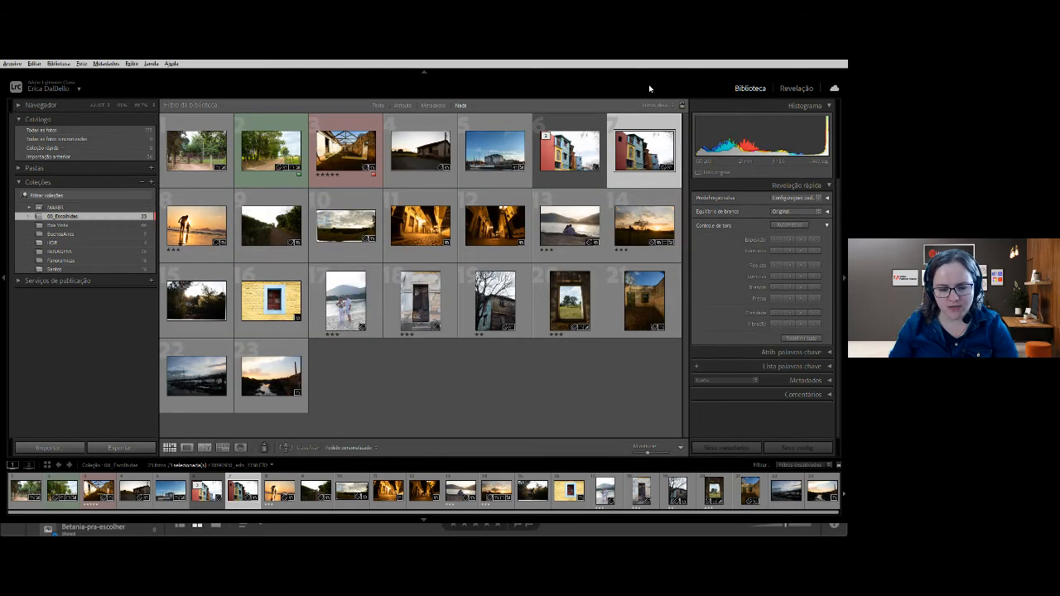
# Enlarge the raw colorful houses photo, then leave full-screen mode and minimize Lightroom Classic to switch to Photoshop.
pyautogui.press('e')
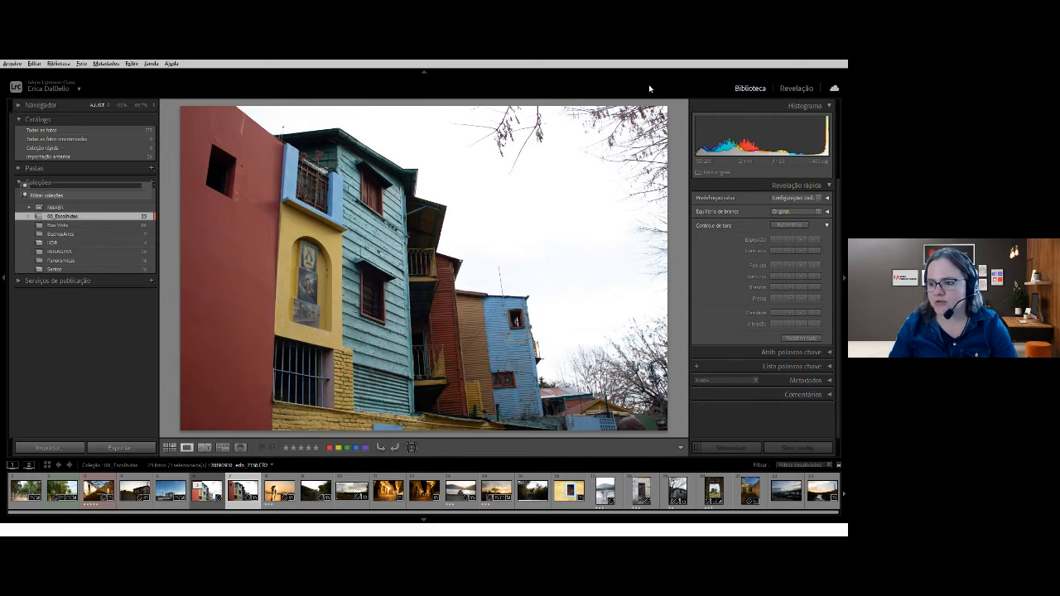
pyautogui.hotkey('shift', 'f')
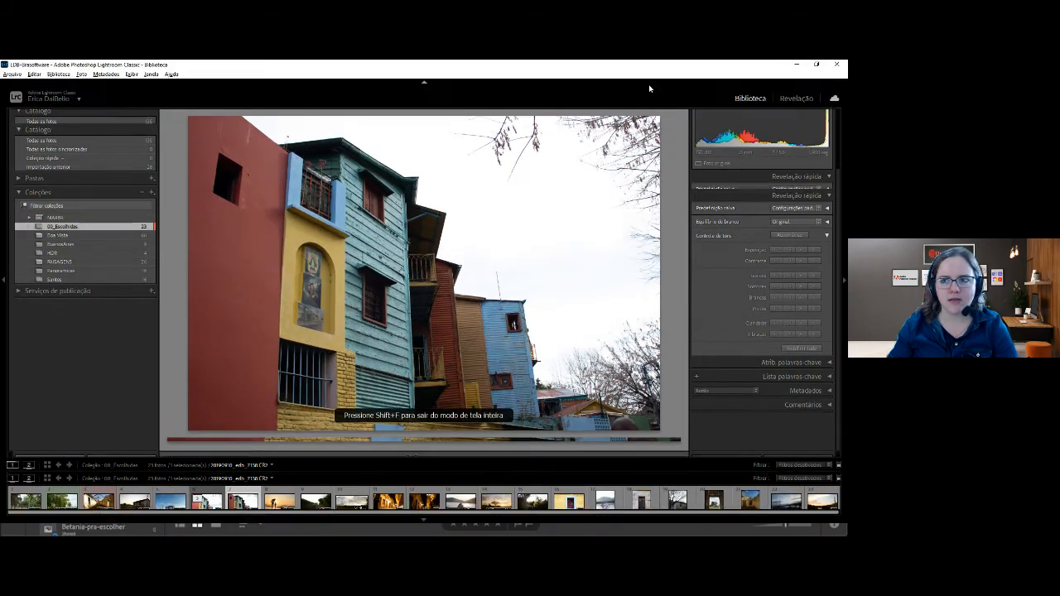
pyautogui.click(796, 64)
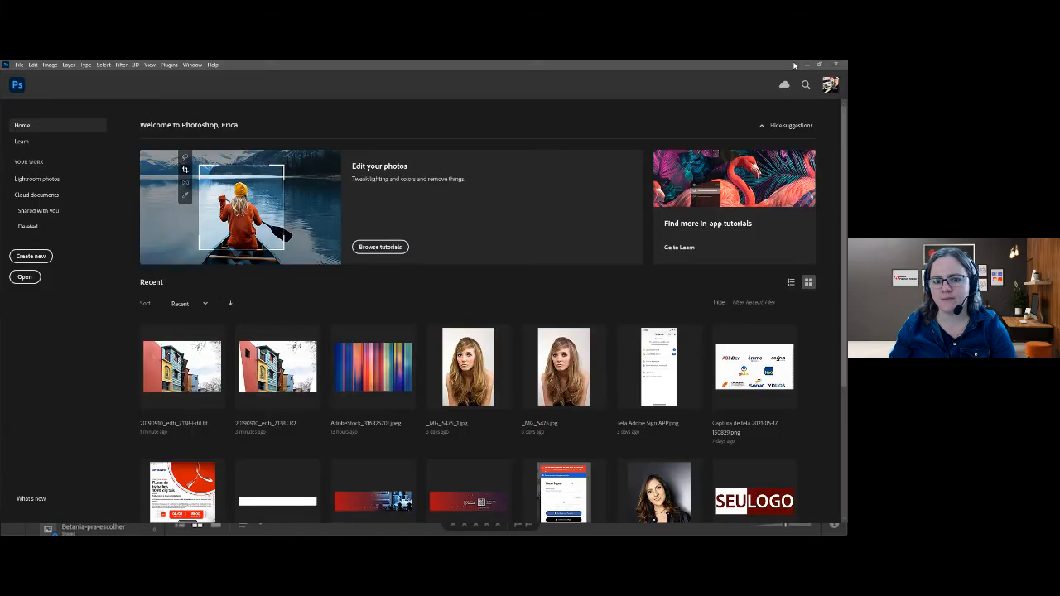